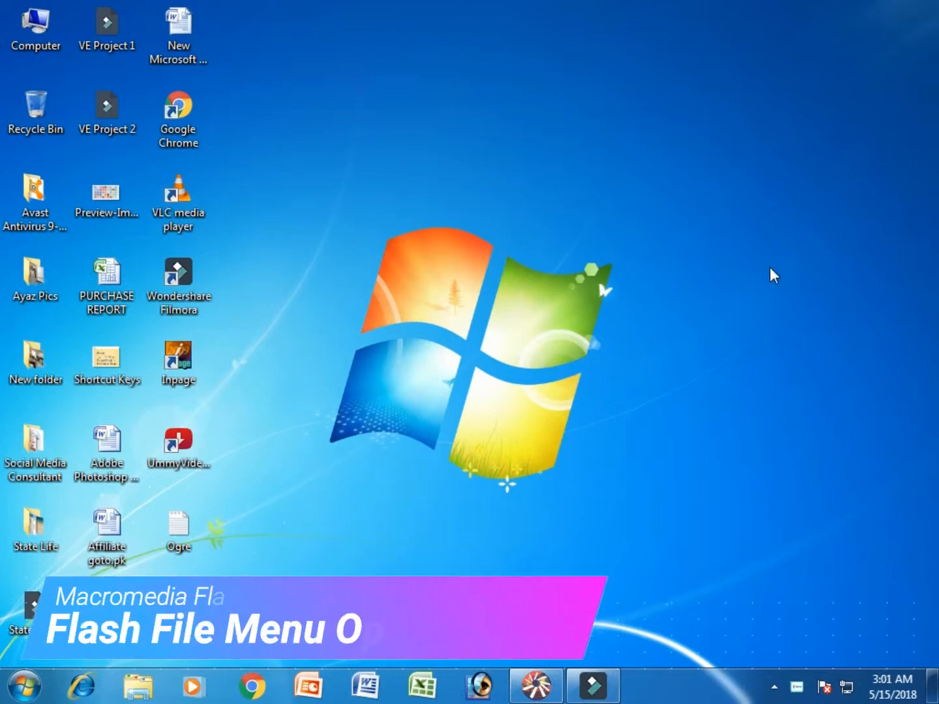
# Switch to Flash 5 and move the floating Tools palette down so it sits beside the stage, clear of the layer names.
pyautogui.click(548, 685)
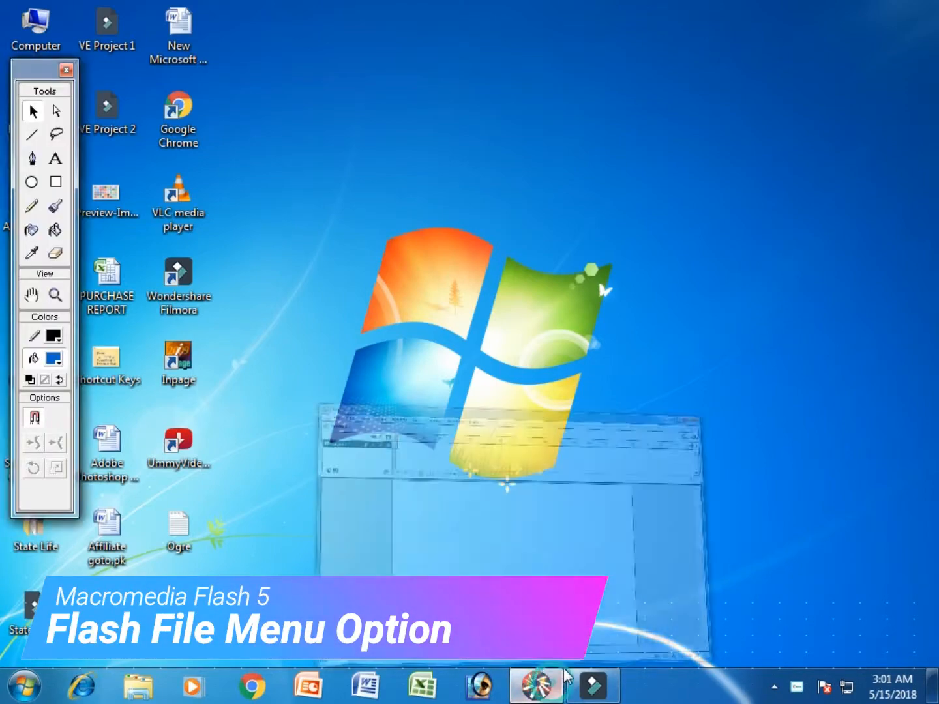
pyautogui.moveTo(44, 70); pyautogui.dragTo(83, 150)
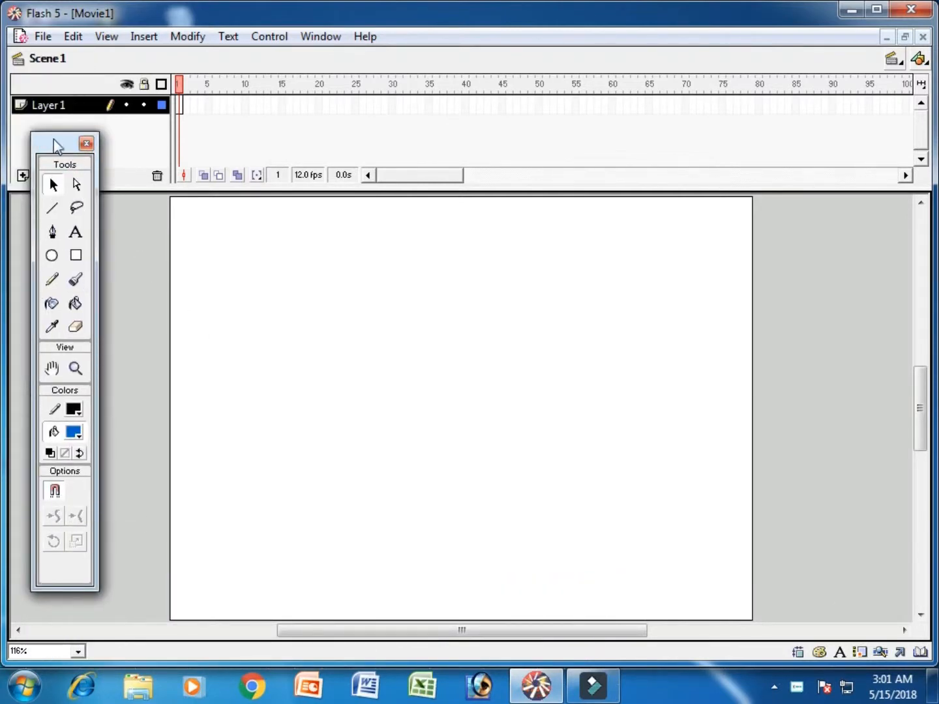
pyautogui.moveTo(57, 151); pyautogui.dragTo(57, 186)
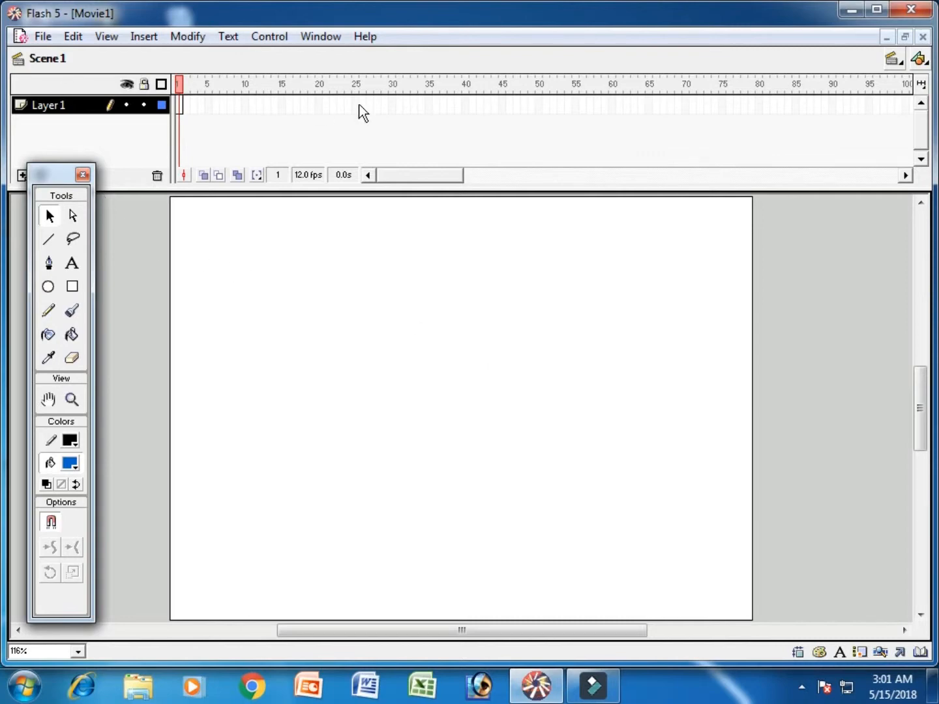
# Create a new blank Flash movie.
pyautogui.click(44, 38)
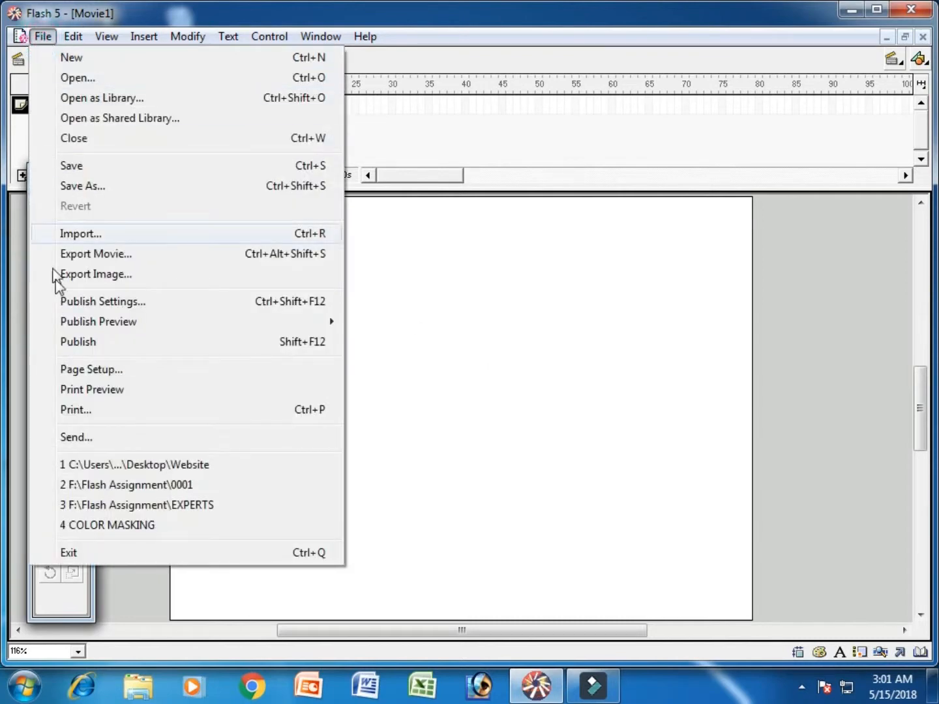
pyautogui.moveTo(97, 45)
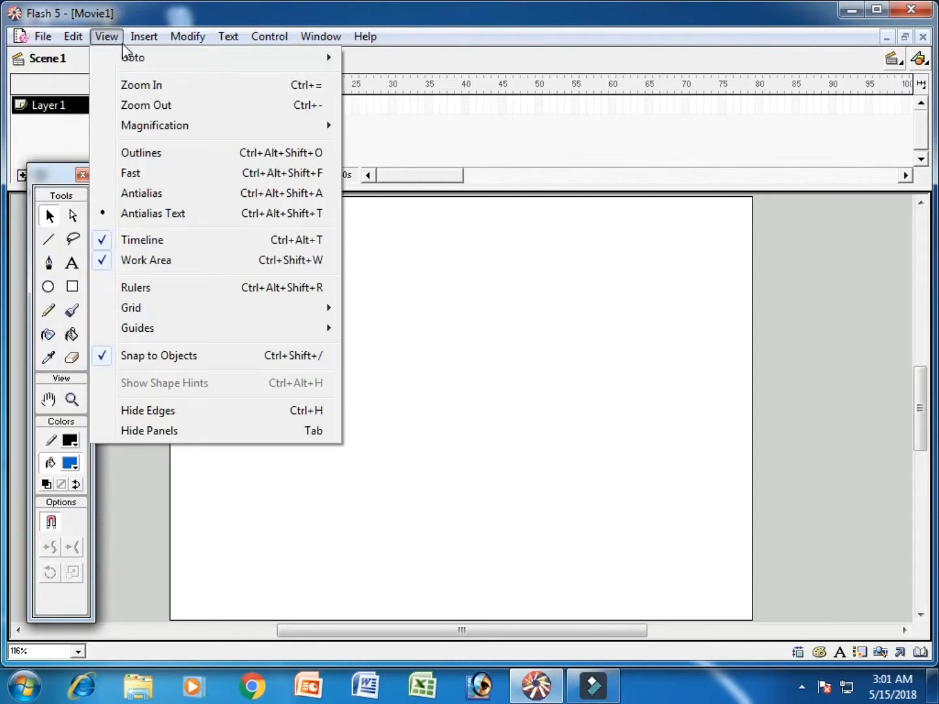
pyautogui.moveTo(51, 38)
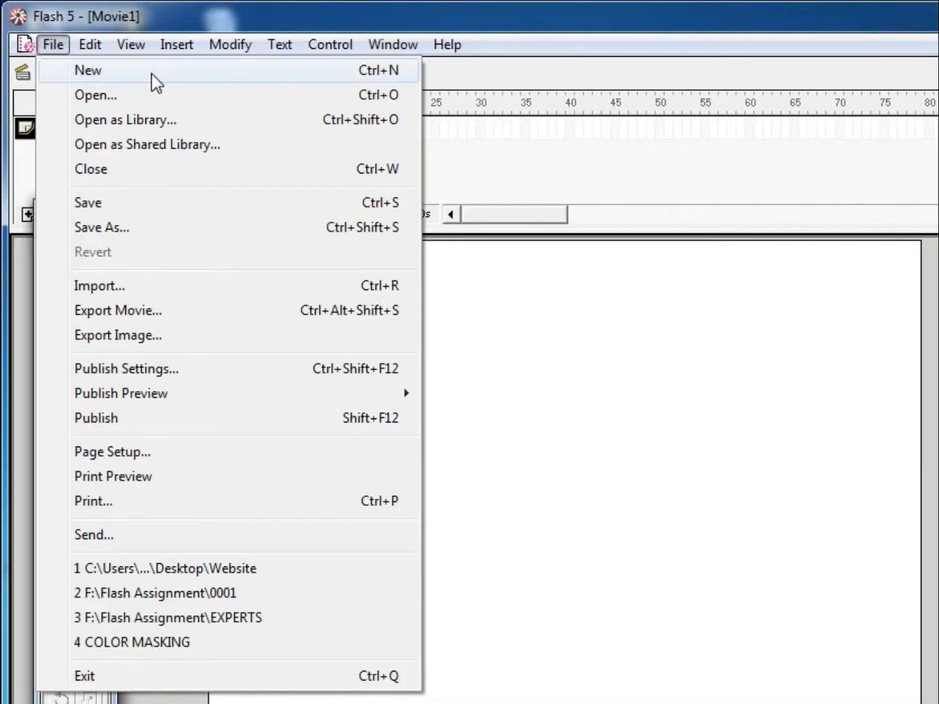
pyautogui.click(186, 71)
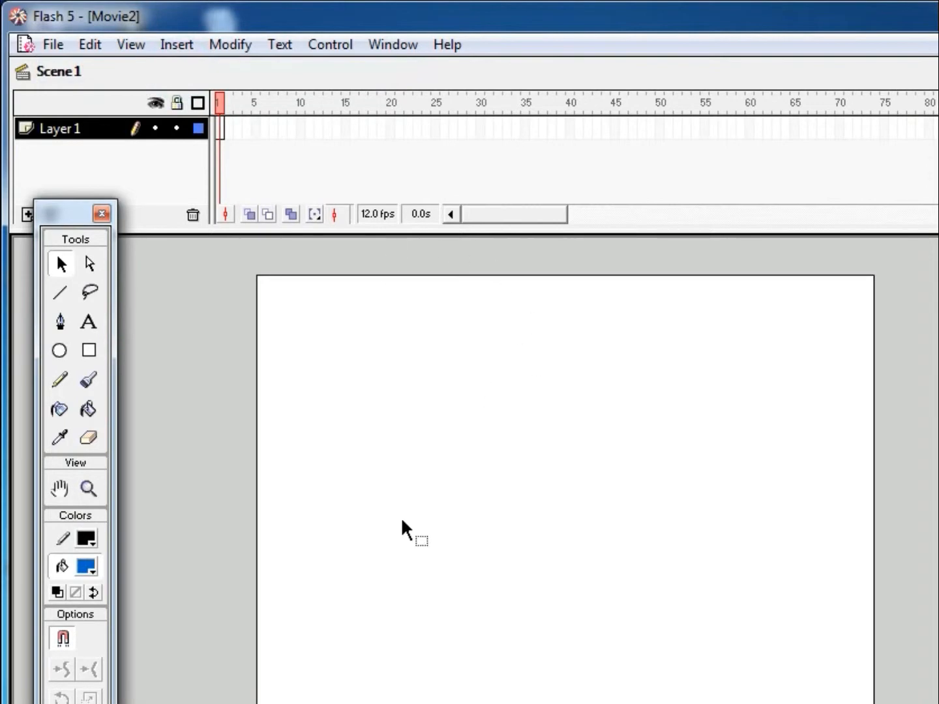
# Open the Flash movie "1 by 1 text" from the Flash Assignment folder and test-play its animation.
pyautogui.click(54, 44)
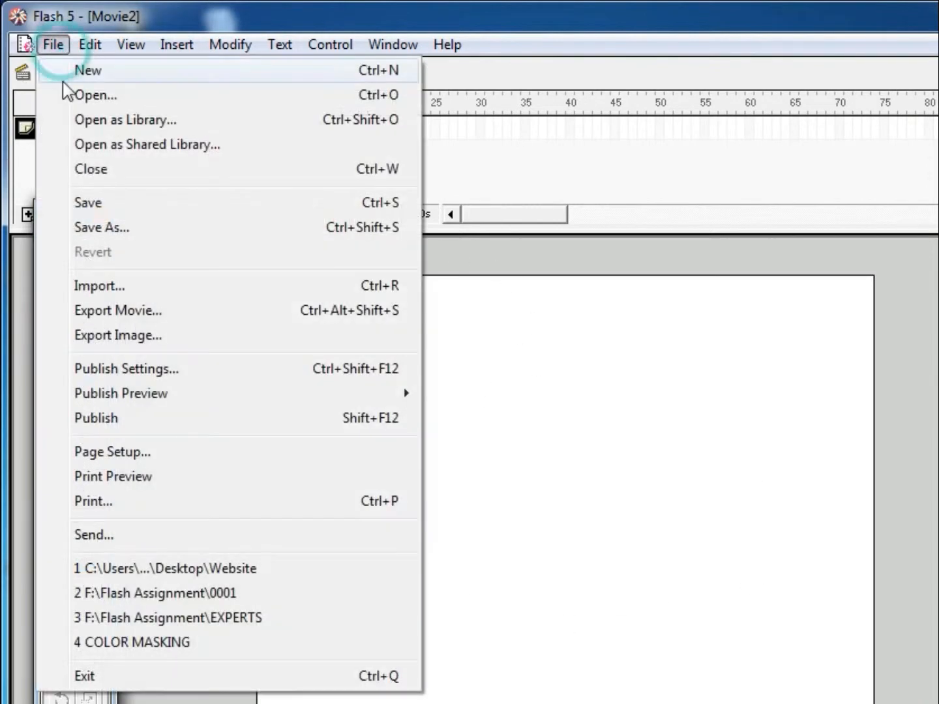
pyautogui.click(79, 97)
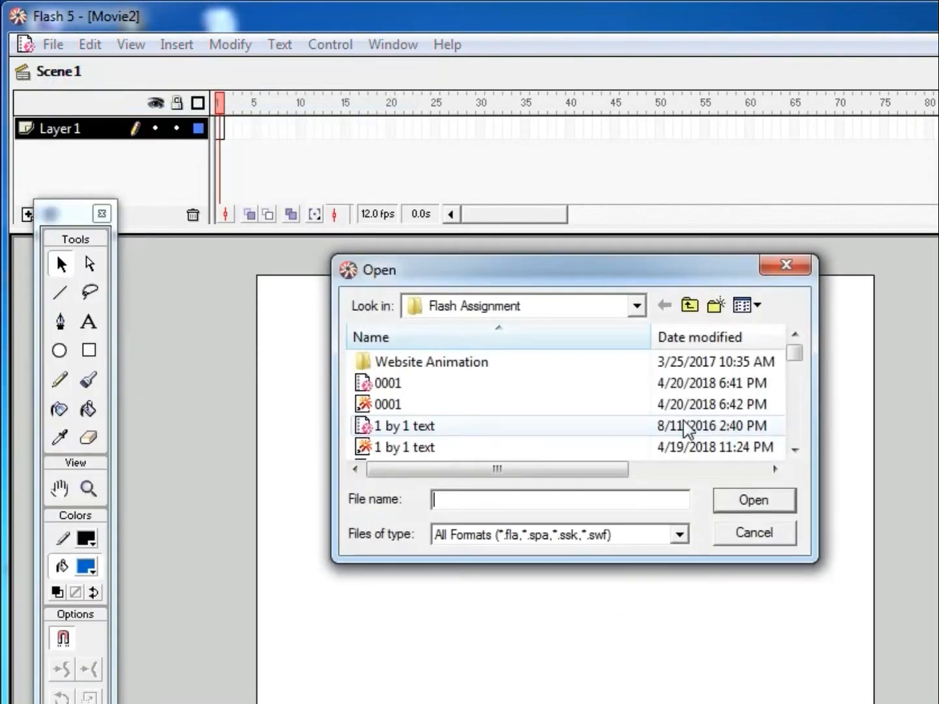
pyautogui.click(421, 426)
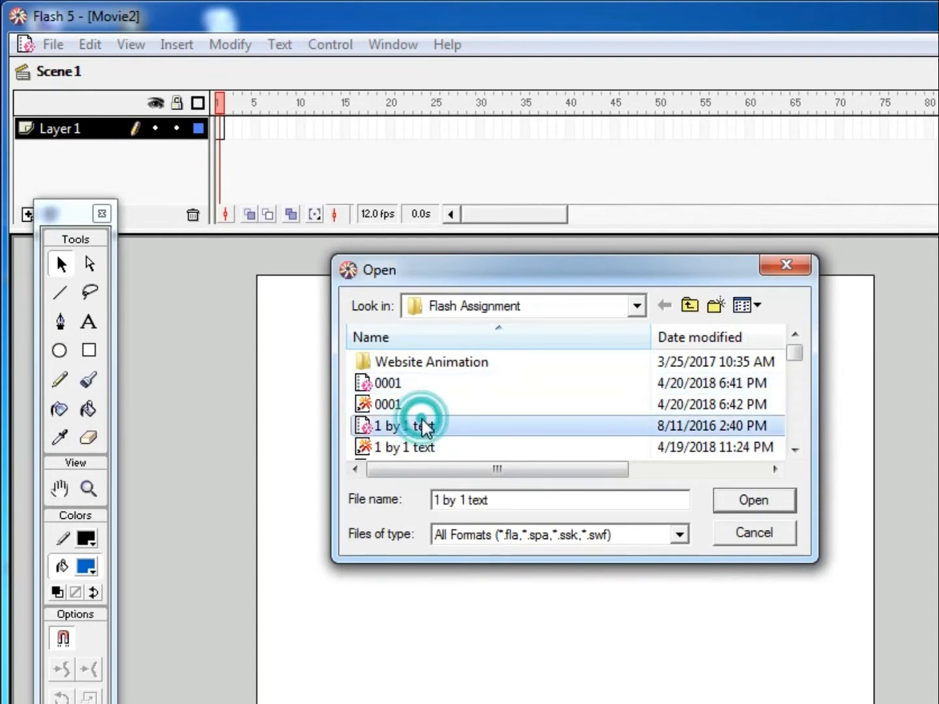
pyautogui.click(752, 504)
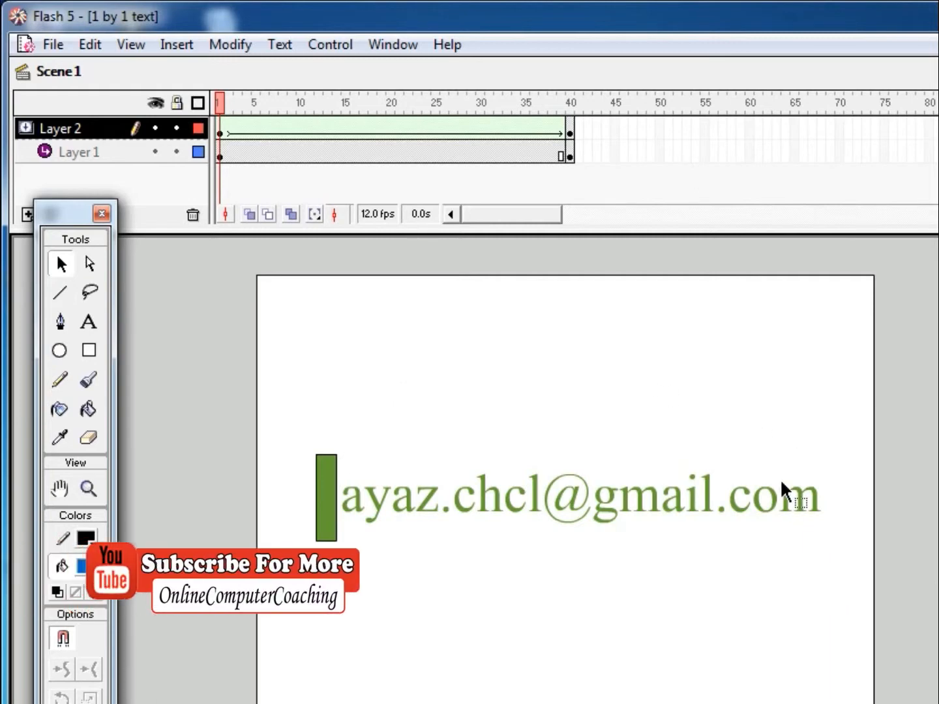
pyautogui.hotkey('ctrl', 'Return')
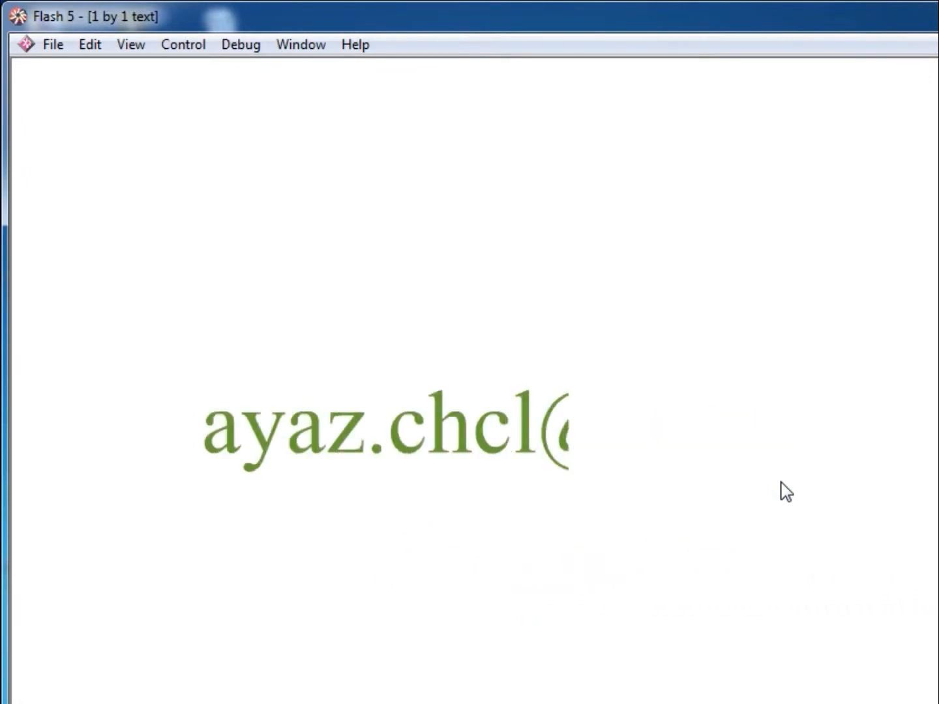
pyautogui.hotkey('ctrl', 'w')
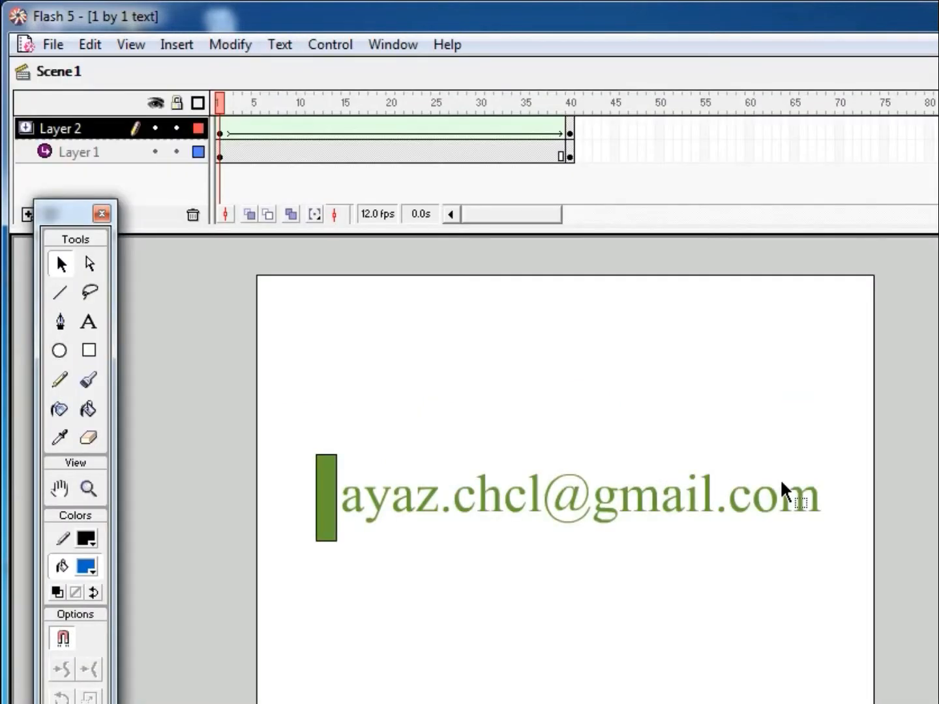
# Start opening a file as a library and browse to Program Files (x86)\Macromedia\Flash 5 on Local Disk (C:).
pyautogui.click(50, 43)
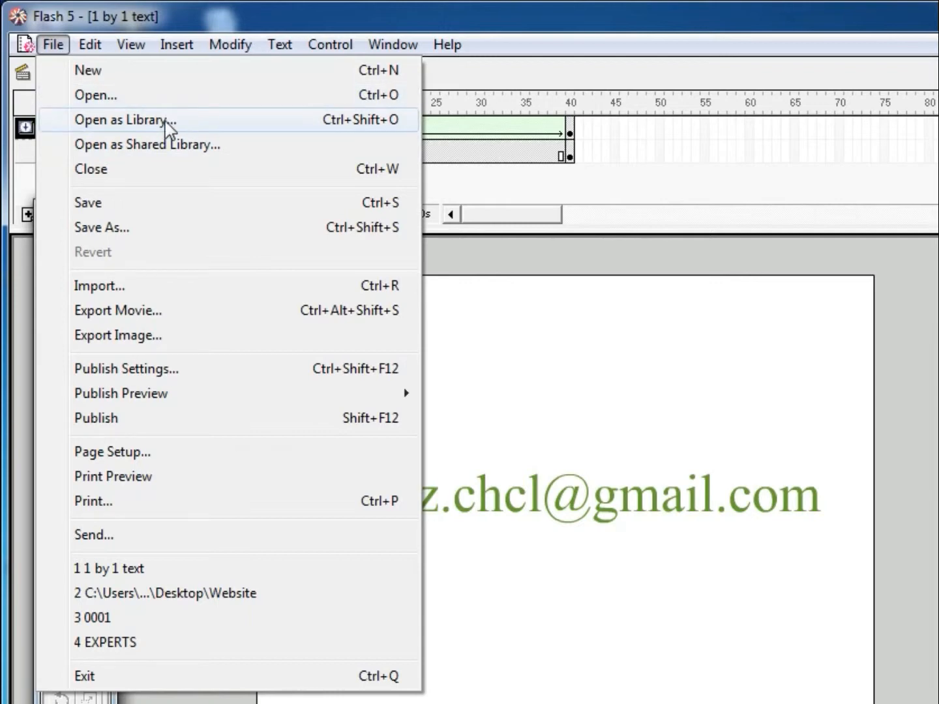
pyautogui.click(124, 120)
pyautogui.click(599, 306)
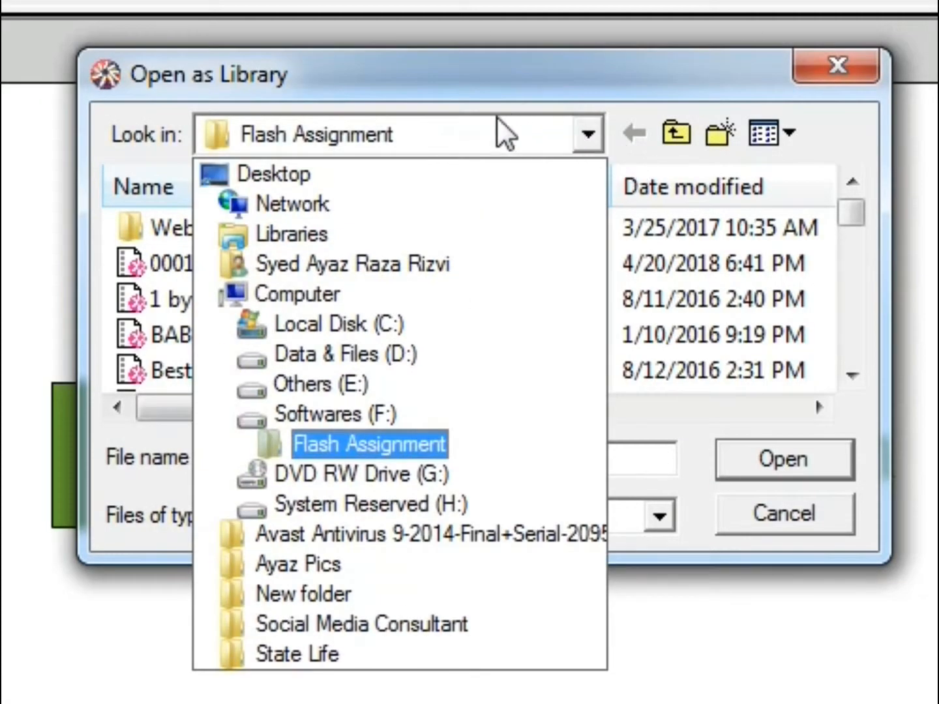
pyautogui.click(302, 322)
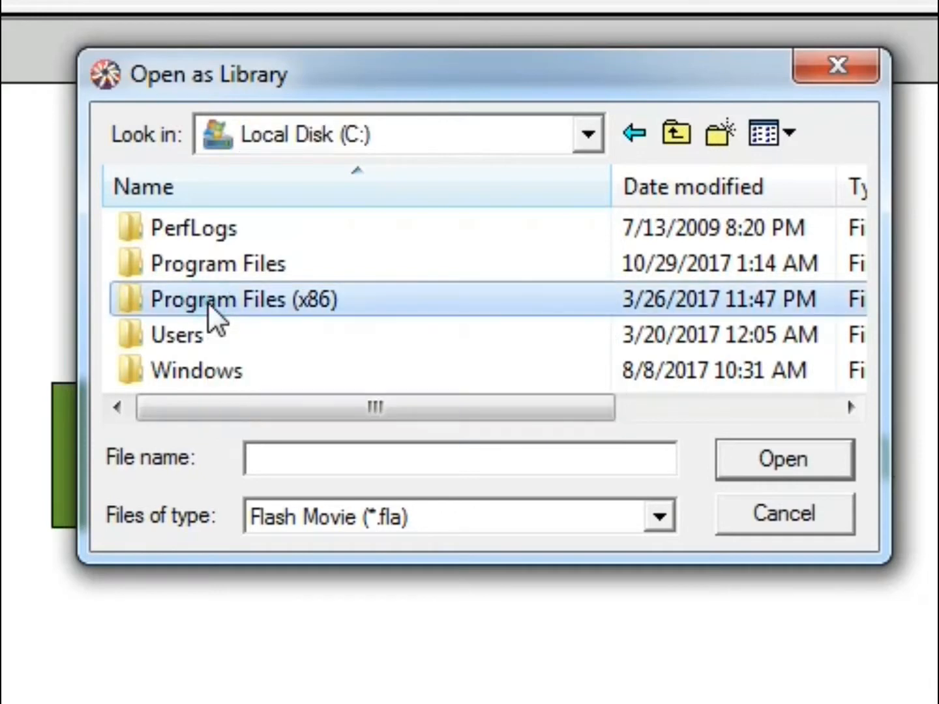
pyautogui.doubleClick(208, 301)
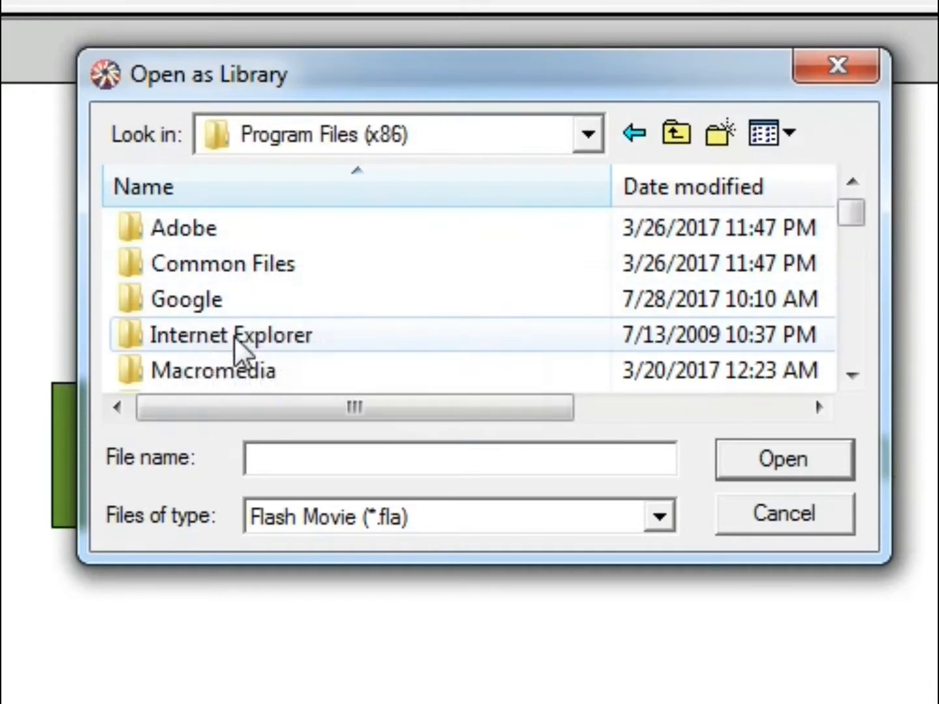
pyautogui.doubleClick(213, 372)
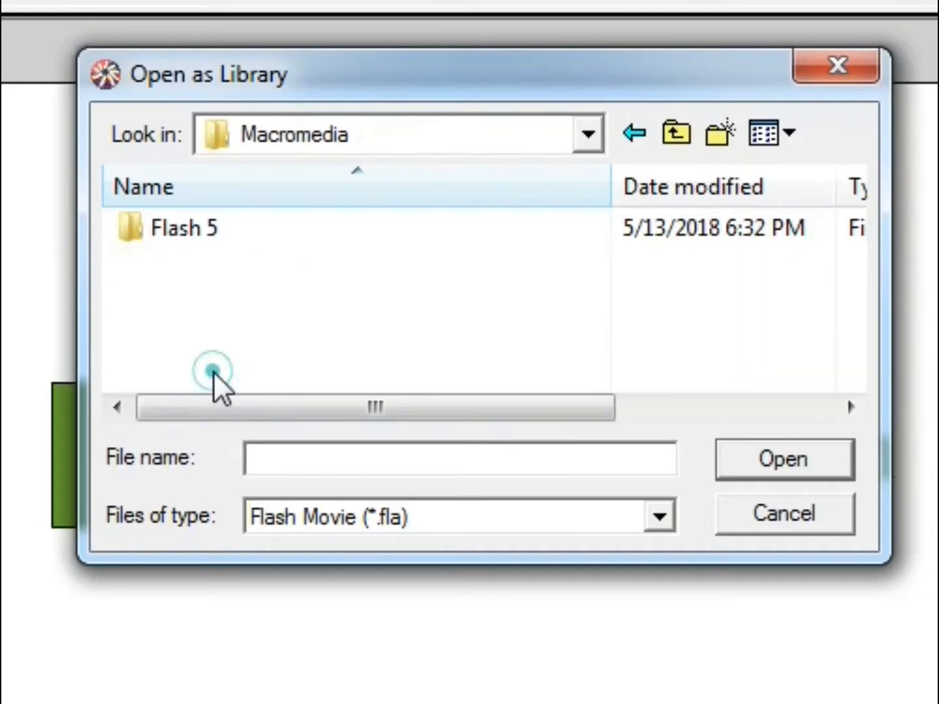
pyautogui.doubleClick(187, 232)
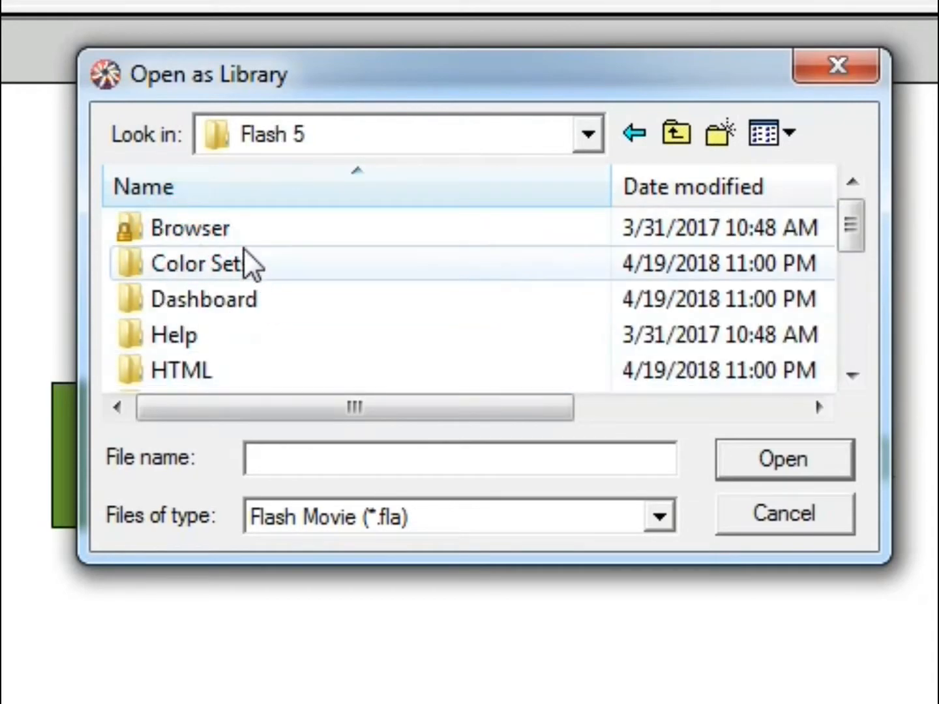
# Open the Buttons file from the Libraries folder as a library.
pyautogui.click(841, 373)
pyautogui.click(841, 373)
pyautogui.click(840, 373)
pyautogui.click(841, 372)
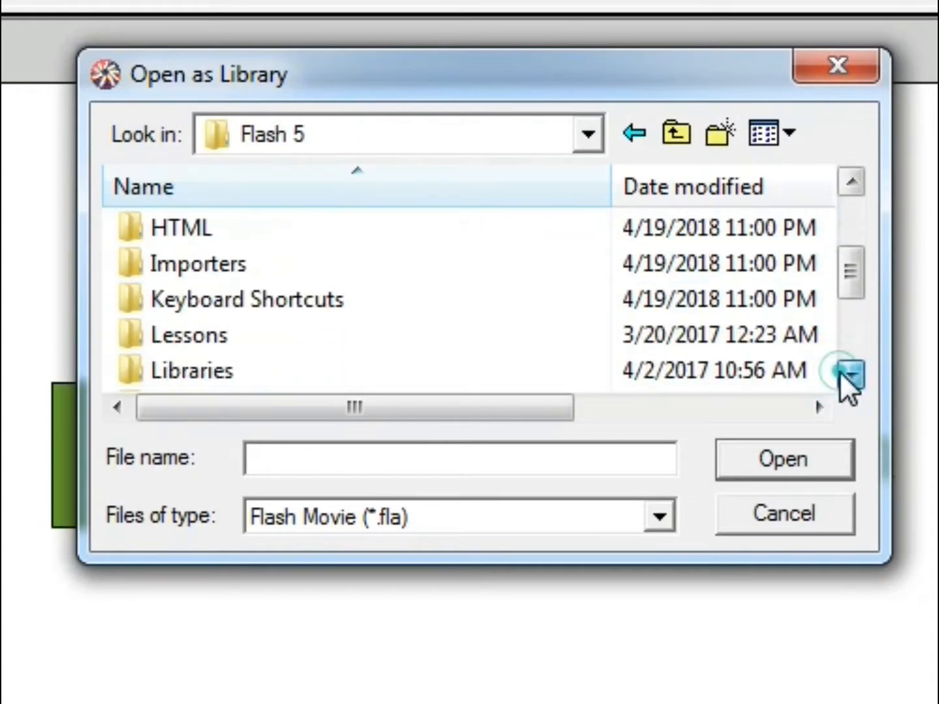
pyautogui.click(842, 372)
pyautogui.click(841, 373)
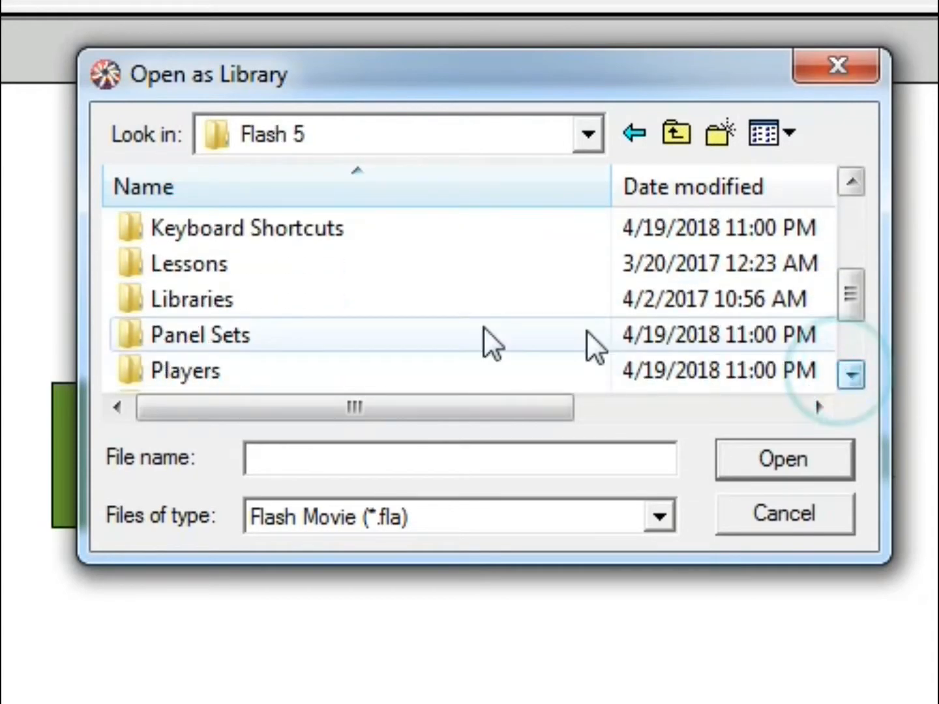
pyautogui.doubleClick(216, 299)
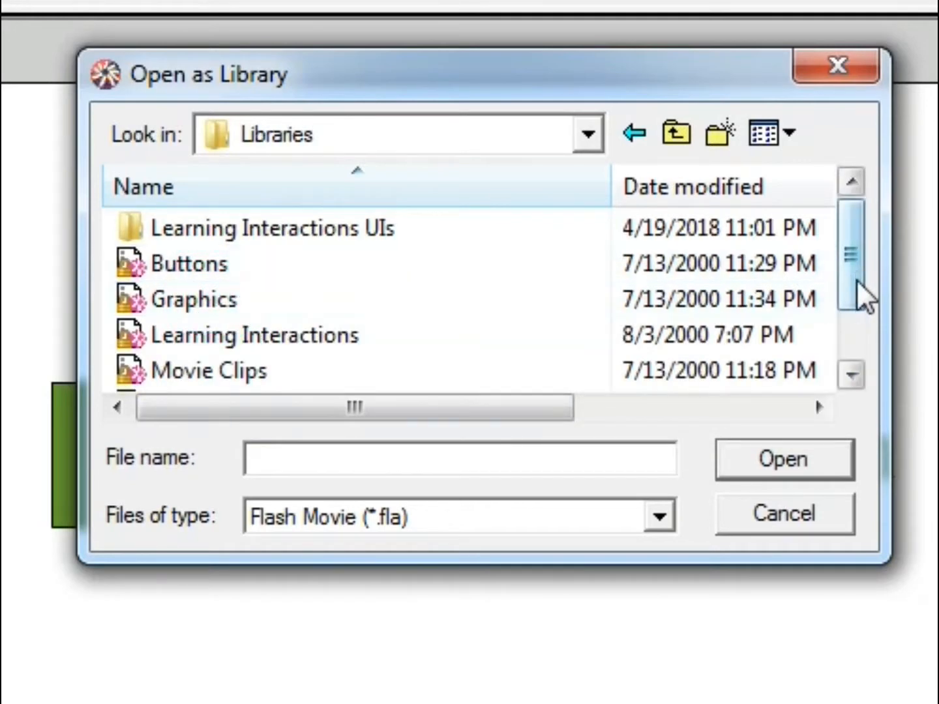
pyautogui.moveTo(856, 279); pyautogui.dragTo(780, 274)
pyautogui.click(281, 263)
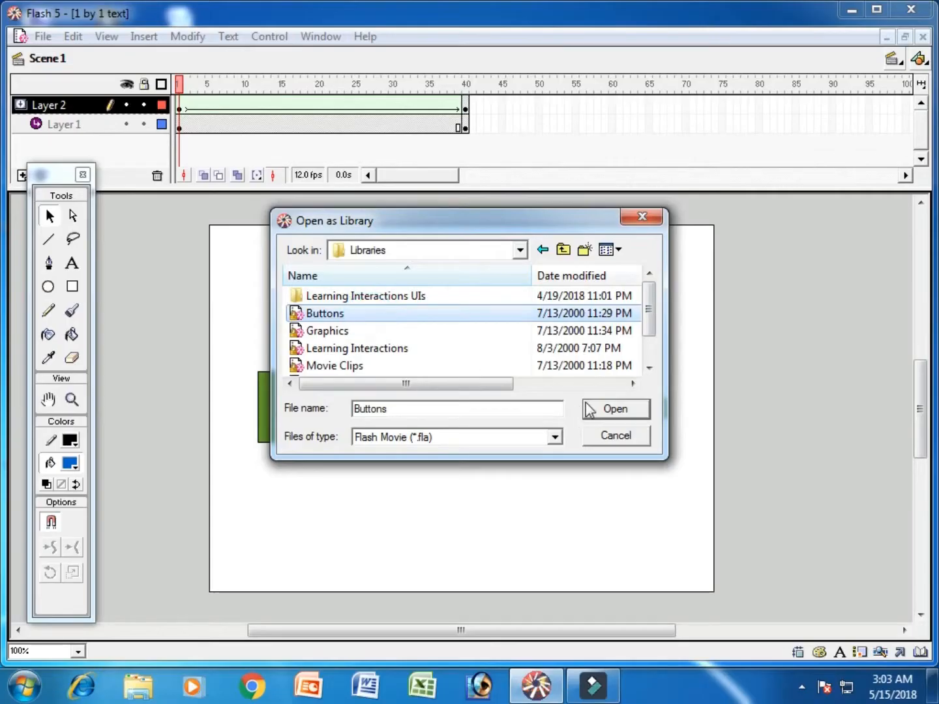
pyautogui.click(783, 460)
# Expand the (3D) Red Block folder in the Buttons library and place its first button on the stage above the green text.
pyautogui.click(773, 236)
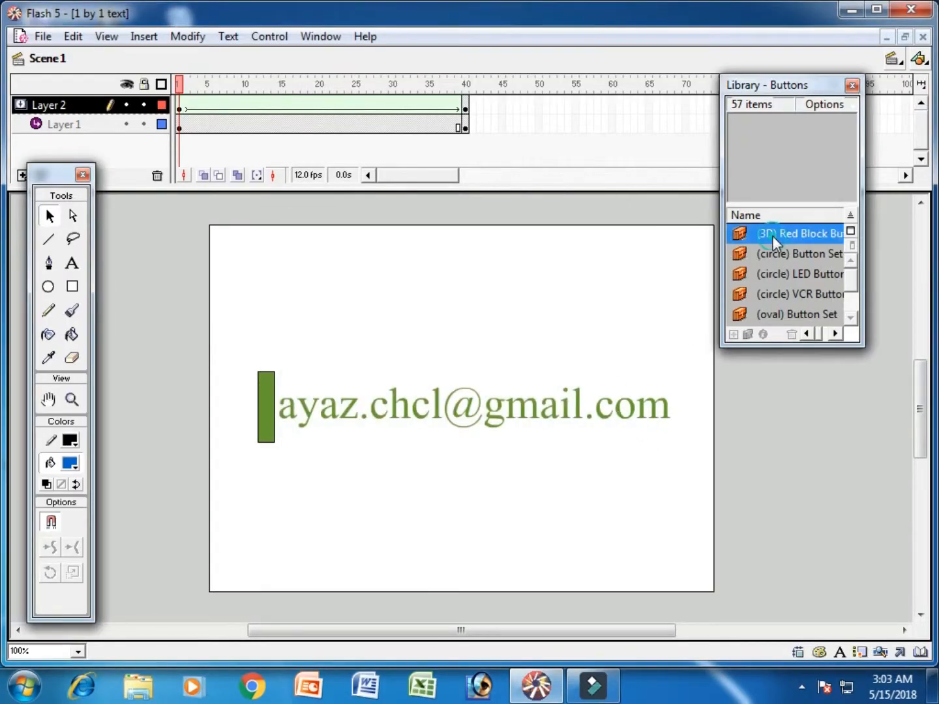
pyautogui.doubleClick(741, 236)
pyautogui.click(801, 254)
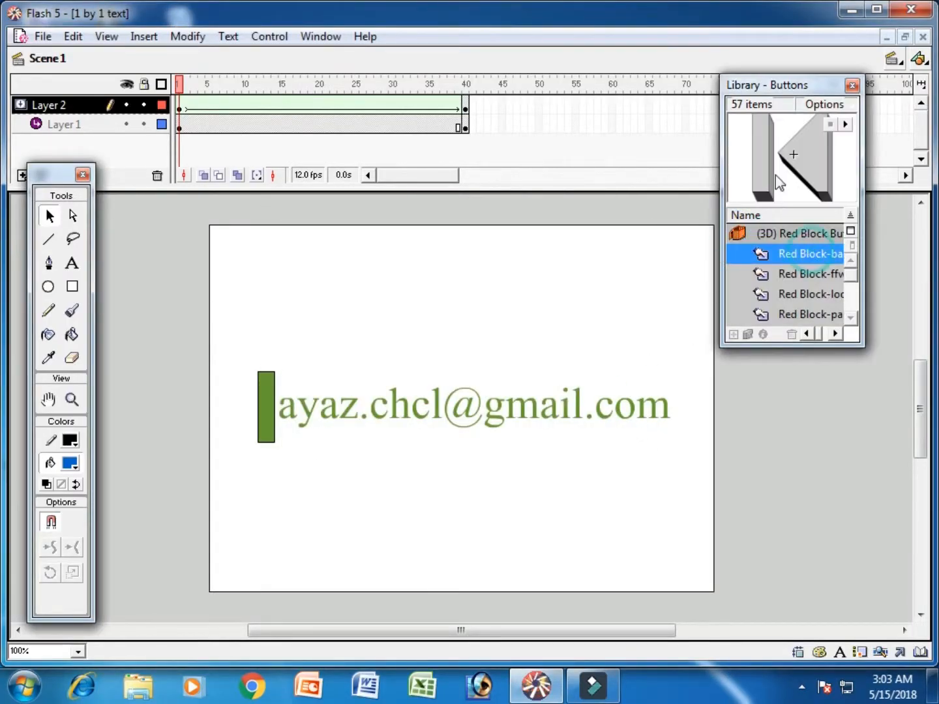
pyautogui.moveTo(802, 254); pyautogui.dragTo(497, 282)
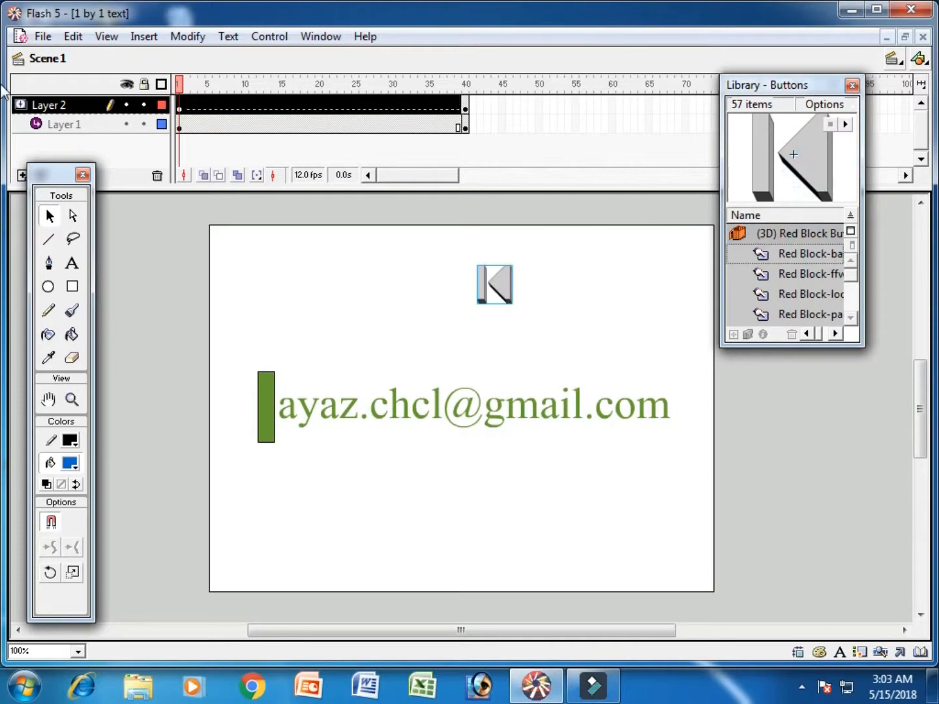
pyautogui.click(43, 36)
pyautogui.click(75, 75)
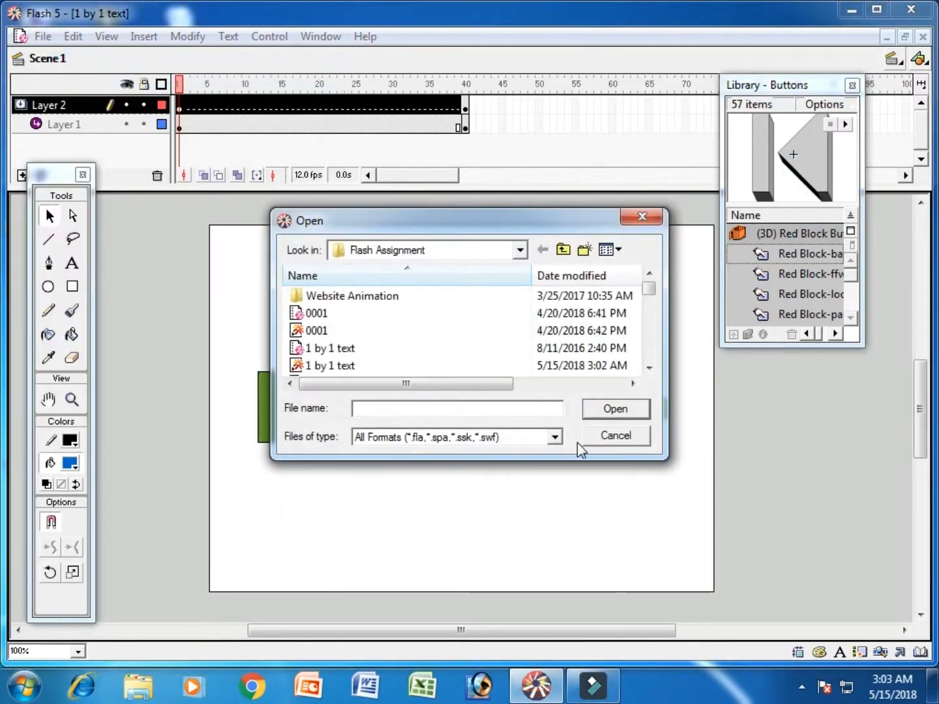
pyautogui.click(610, 434)
# Open the Graphics file from the Libraries folder as a library.
pyautogui.click(43, 36)
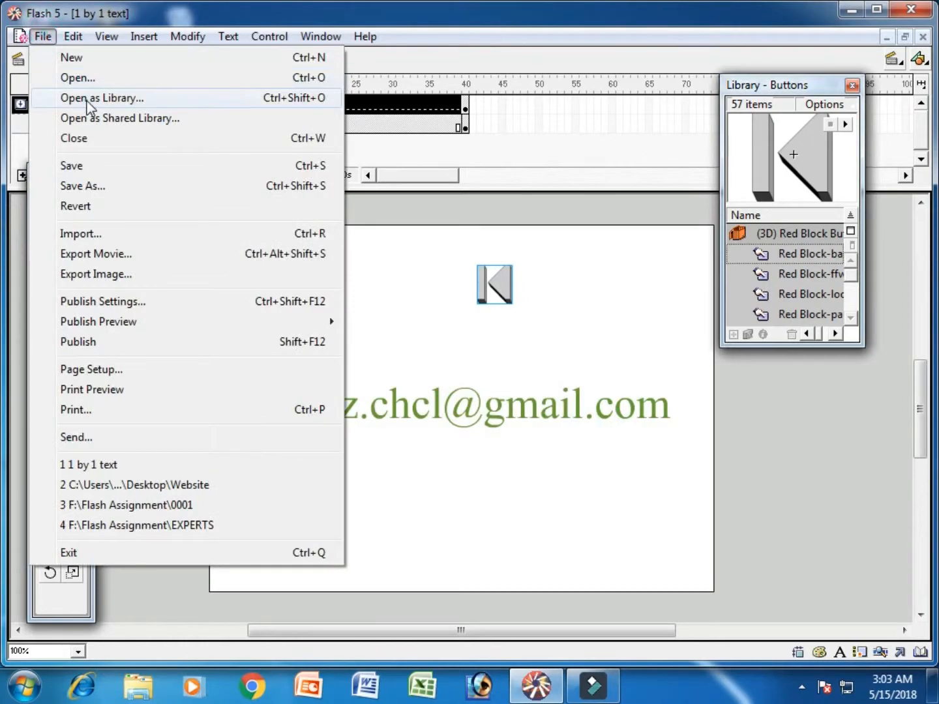
pyautogui.click(90, 98)
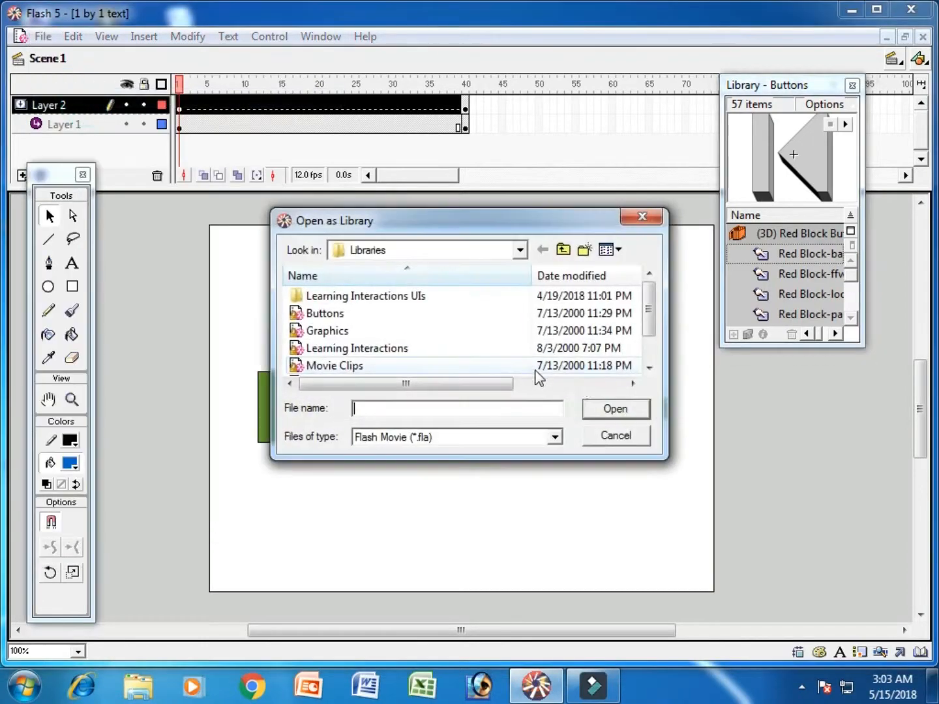
pyautogui.click(439, 331)
pyautogui.click(614, 411)
# Place the Clock Pencil and Mouse graphics on the stage below the text, with the mouse left of the clock.
pyautogui.click(764, 255)
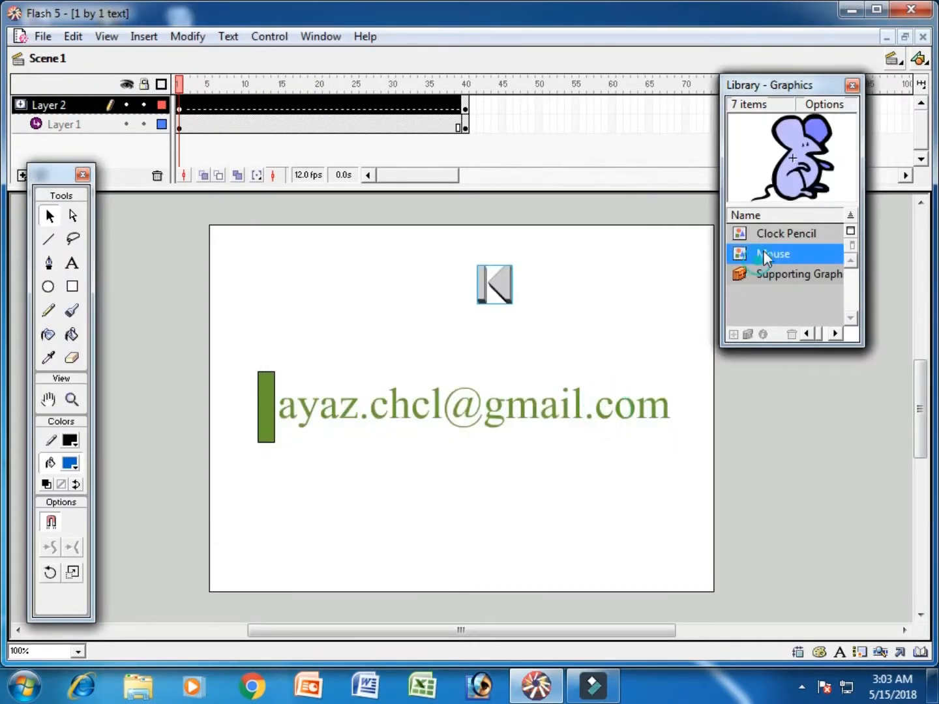
pyautogui.click(770, 233)
pyautogui.moveTo(792, 184); pyautogui.dragTo(561, 529)
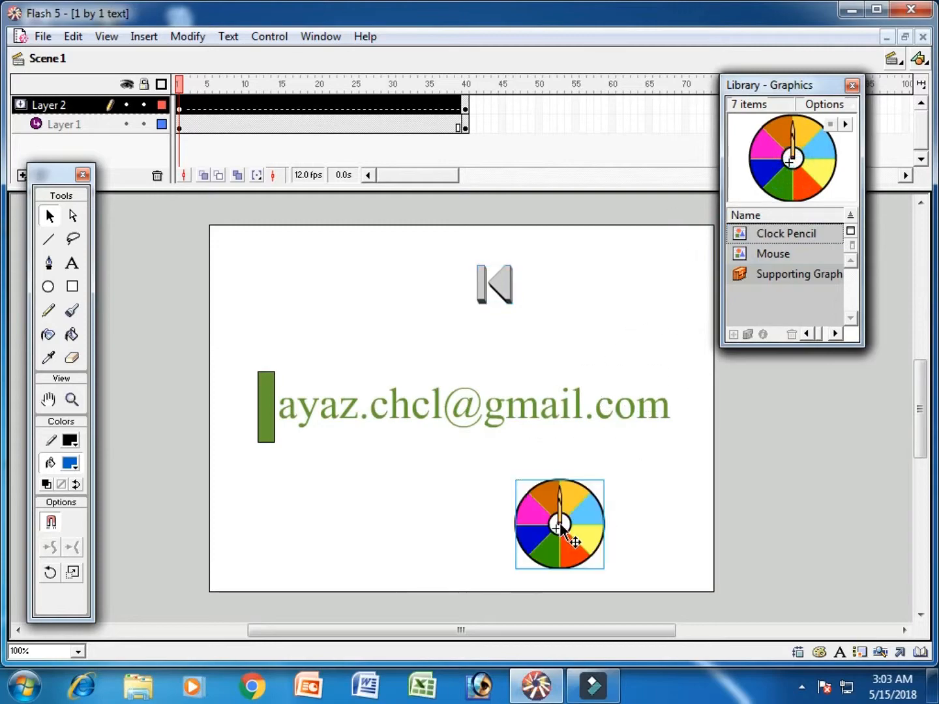
pyautogui.click(773, 253)
pyautogui.moveTo(786, 180); pyautogui.dragTo(344, 536)
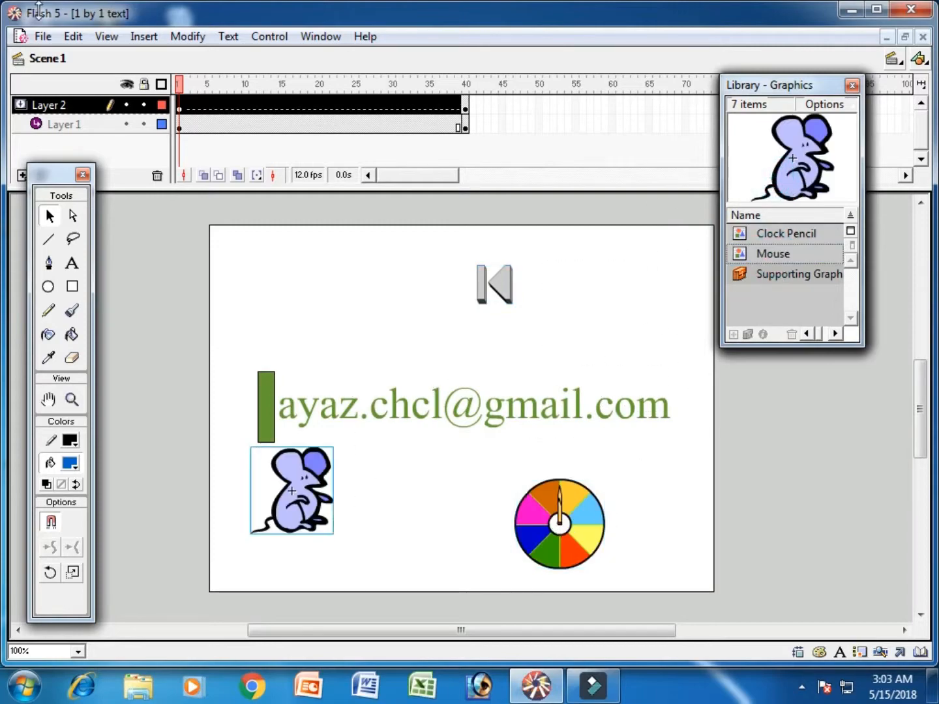
pyautogui.click(43, 36)
pyautogui.click(78, 97)
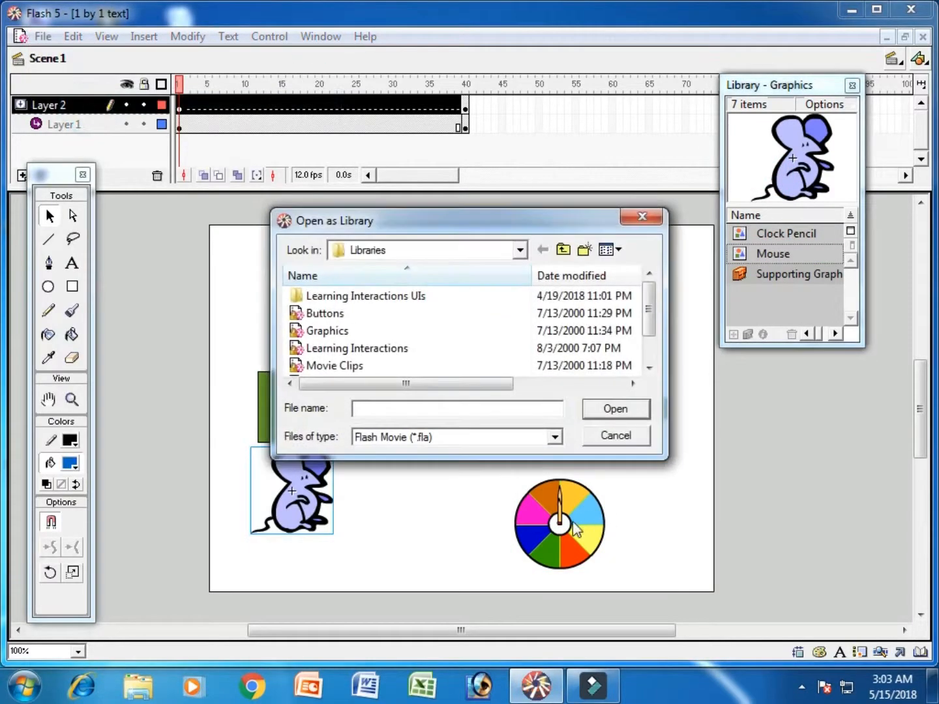
pyautogui.click(623, 438)
# Open the Movie Clips file from the Libraries folder as a shared library.
pyautogui.click(43, 36)
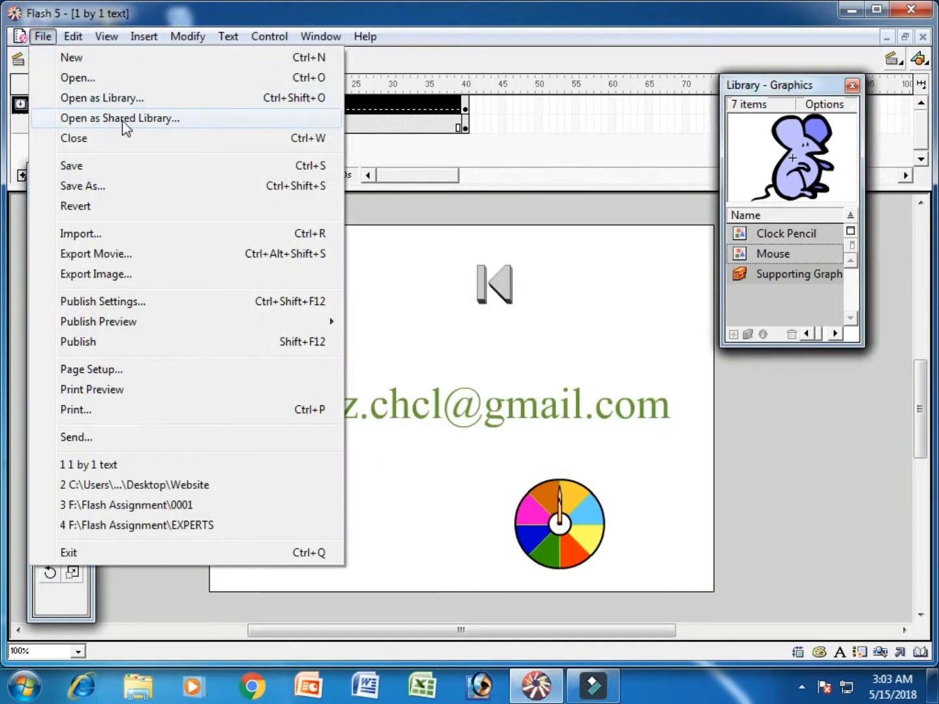
pyautogui.click(142, 120)
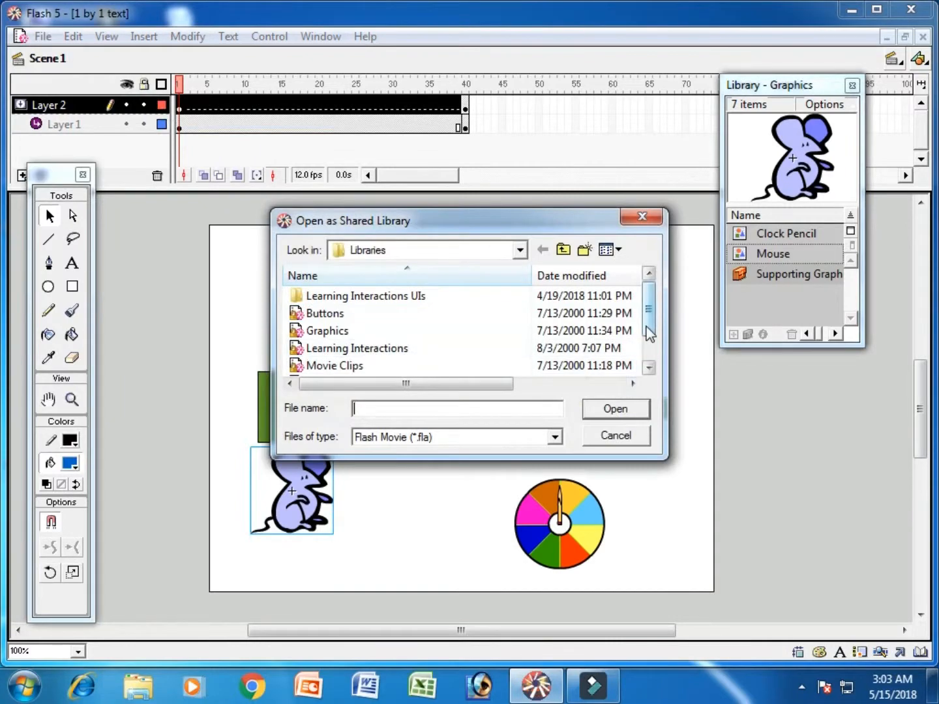
pyautogui.moveTo(651, 330); pyautogui.dragTo(651, 352)
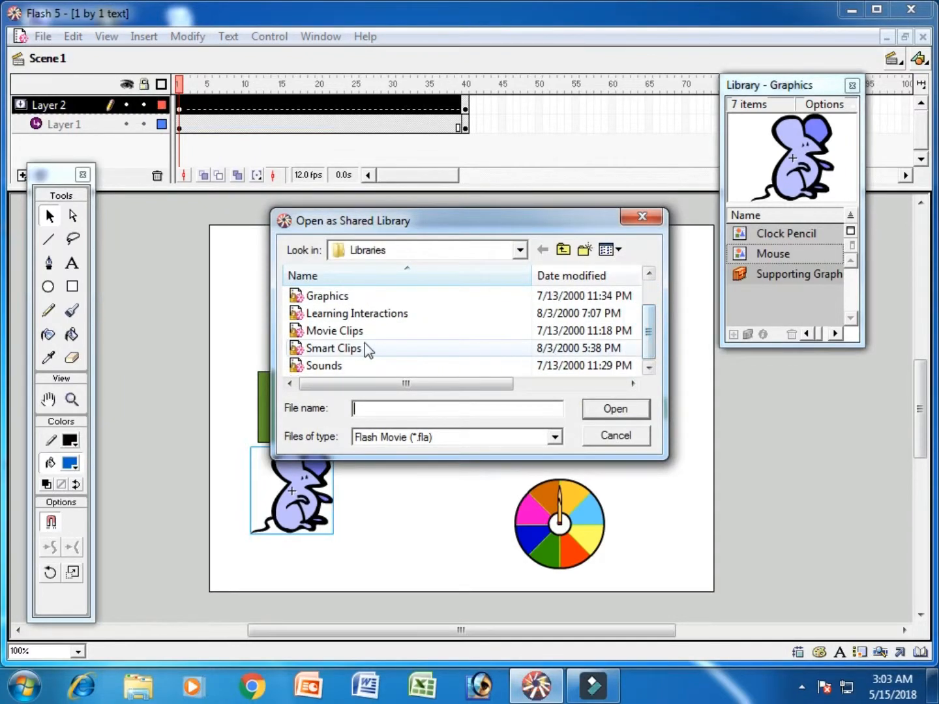
pyautogui.click(335, 331)
pyautogui.click(613, 410)
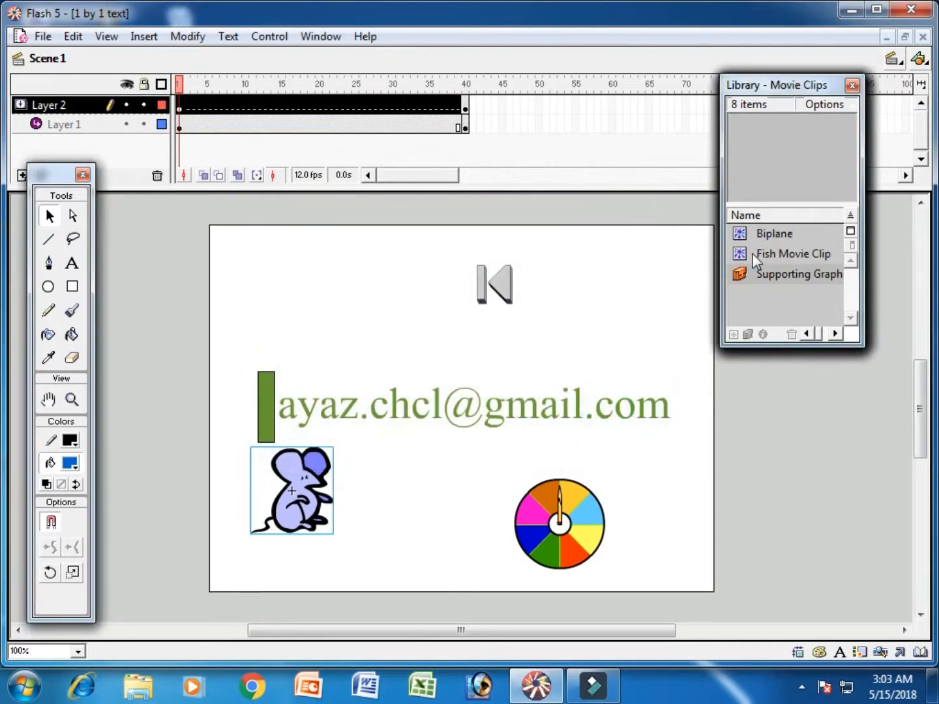
# Place the Biplane clip on the stage above the text and the Fish Movie Clip to the right of the plane.
pyautogui.click(764, 241)
pyautogui.click(776, 252)
pyautogui.click(777, 233)
pyautogui.moveTo(786, 176); pyautogui.dragTo(364, 294)
pyautogui.click(810, 254)
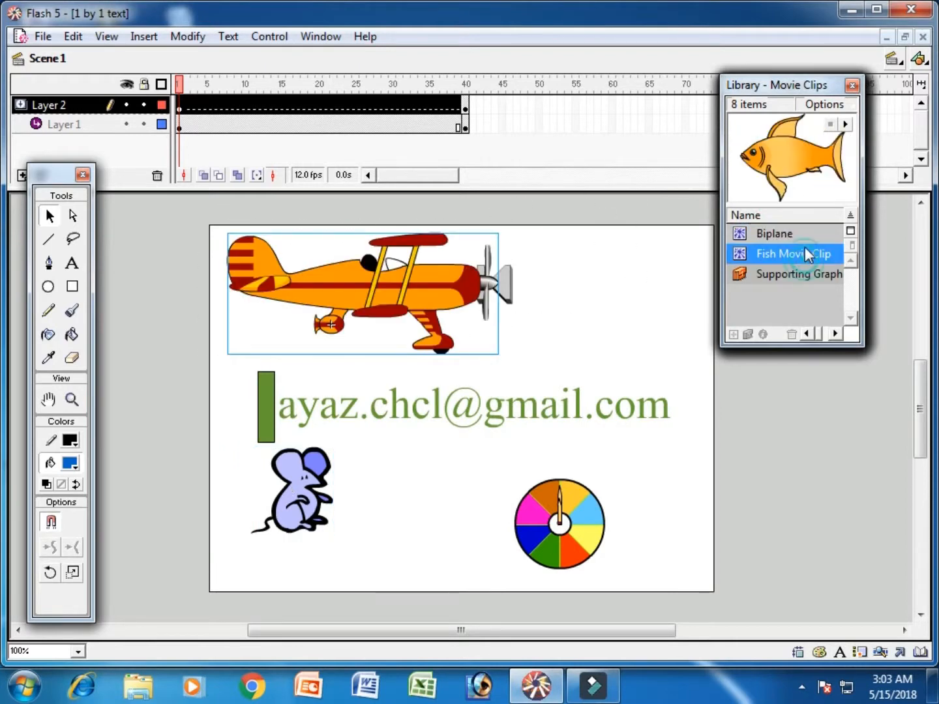
pyautogui.moveTo(809, 255); pyautogui.dragTo(638, 306)
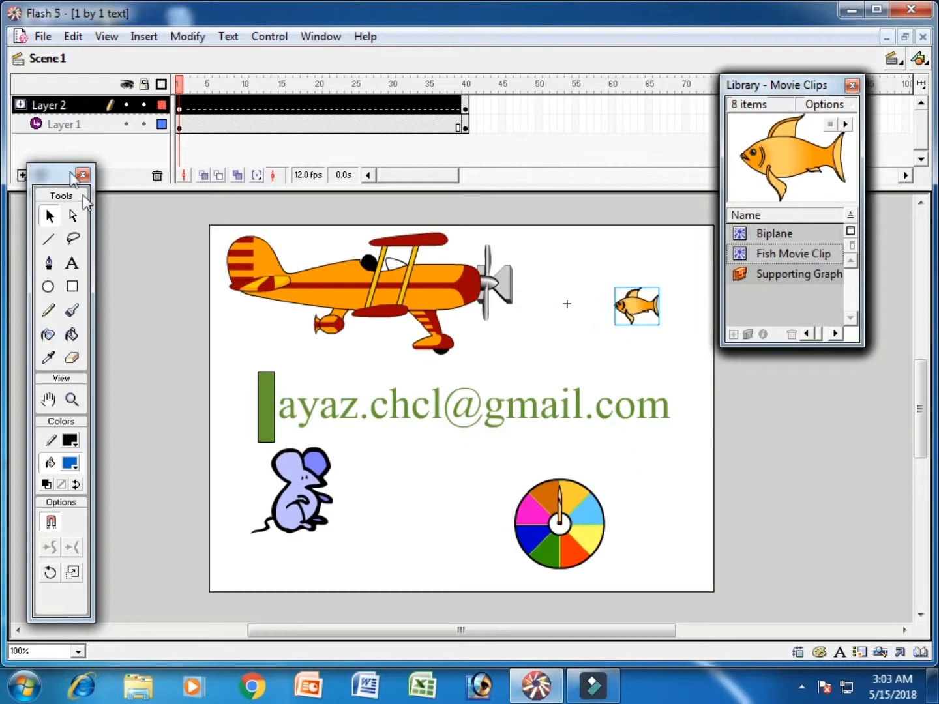
# Close all the open library windows, from Movie Clips through Buttons.
pyautogui.click(42, 36)
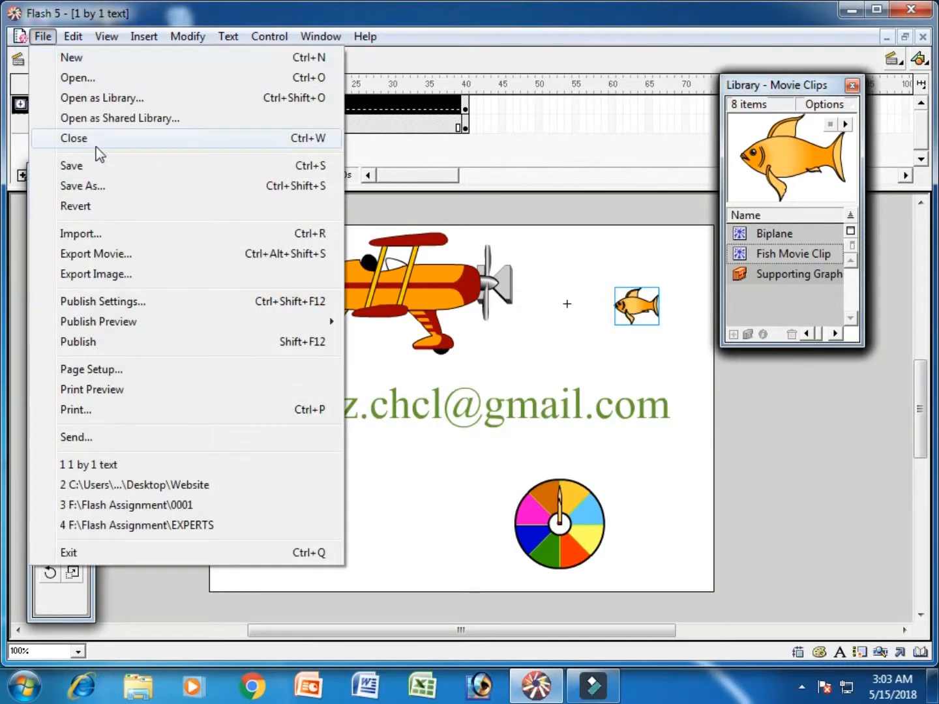
pyautogui.click(853, 85)
pyautogui.click(853, 85)
pyautogui.click(853, 84)
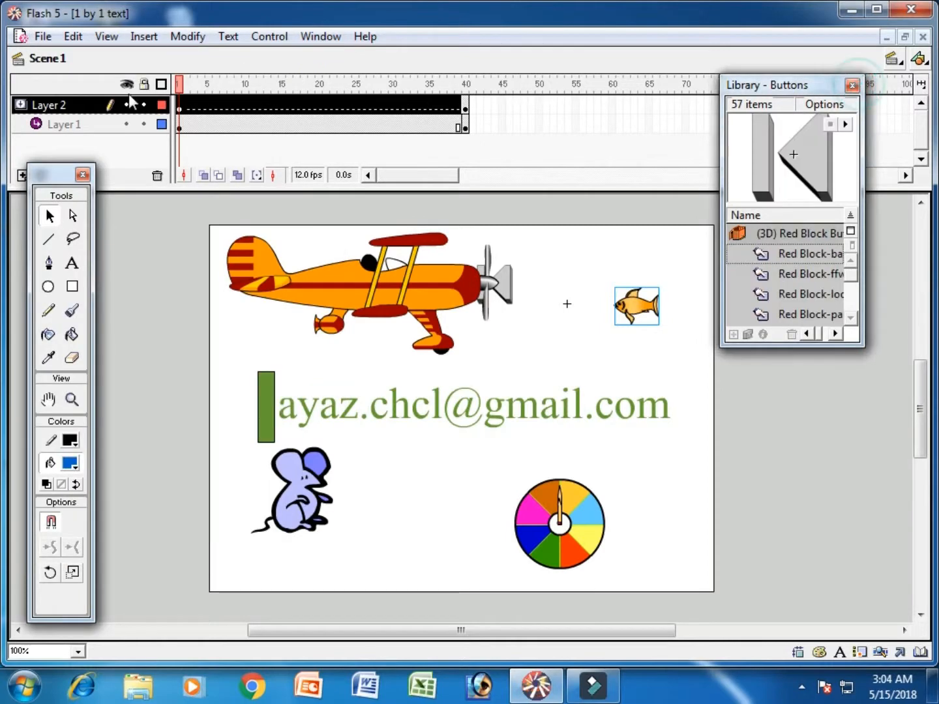
pyautogui.click(853, 86)
# Close the 1 by 1 text movie without saving changes, and close the empty Movie2.
pyautogui.click(43, 36)
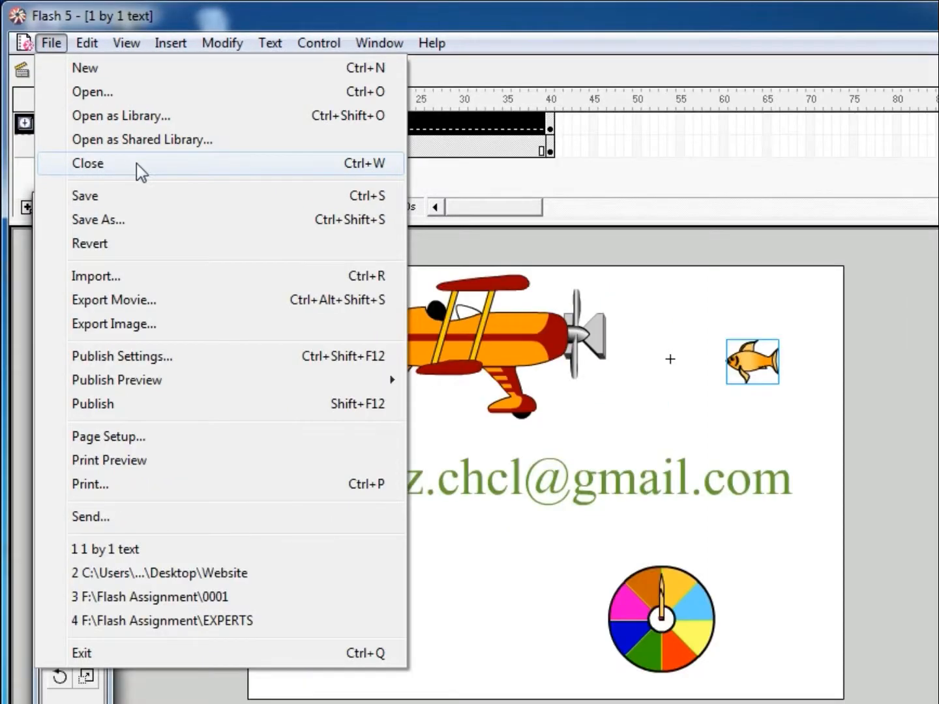
pyautogui.click(119, 139)
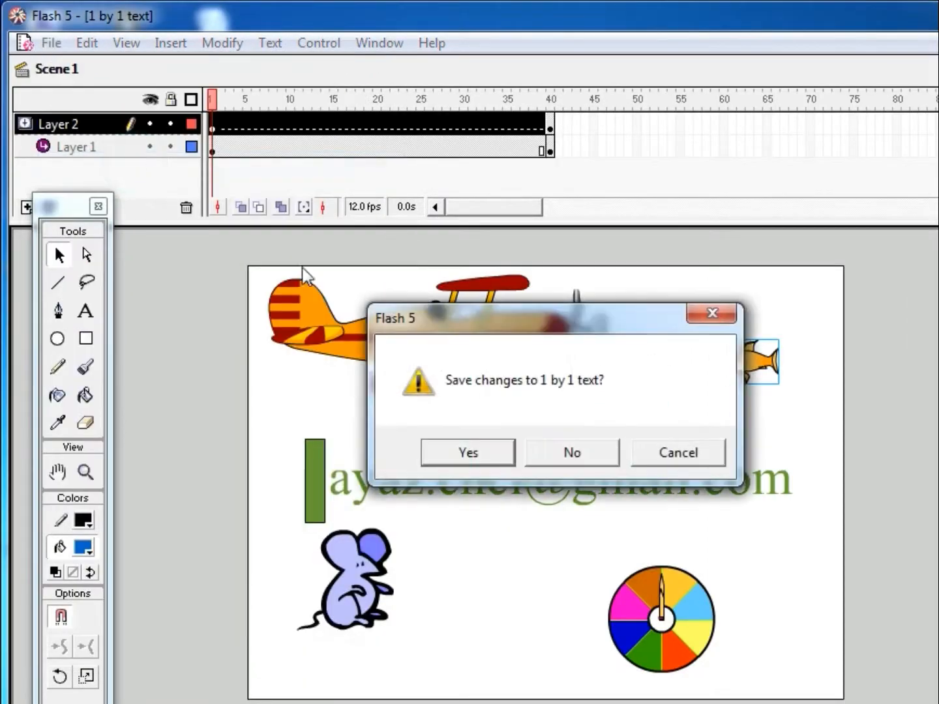
pyautogui.click(545, 449)
pyautogui.click(51, 42)
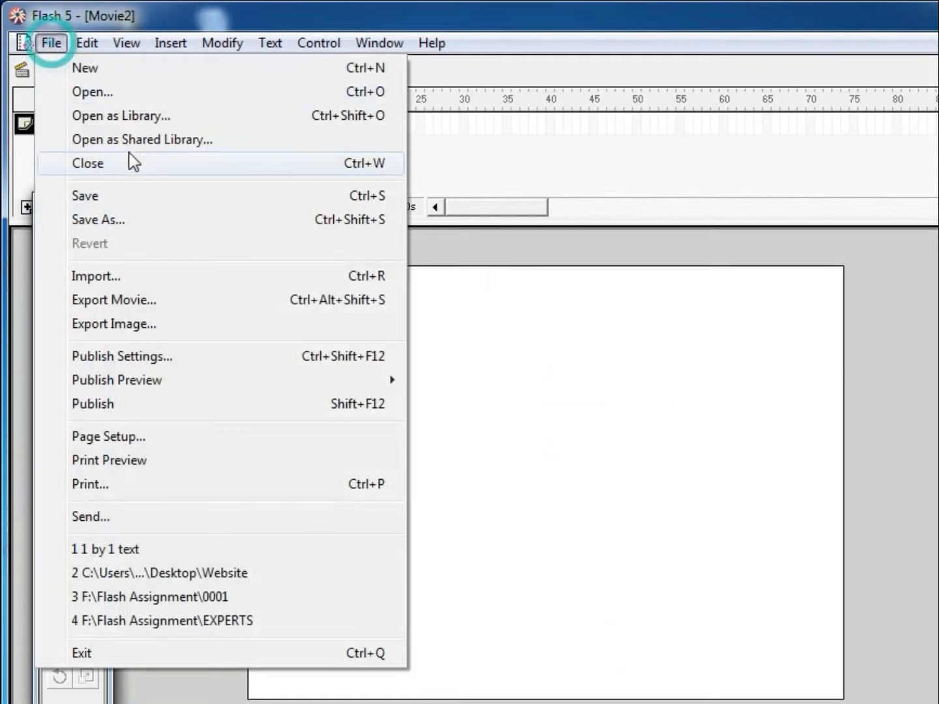
pyautogui.click(129, 157)
pyautogui.click(54, 43)
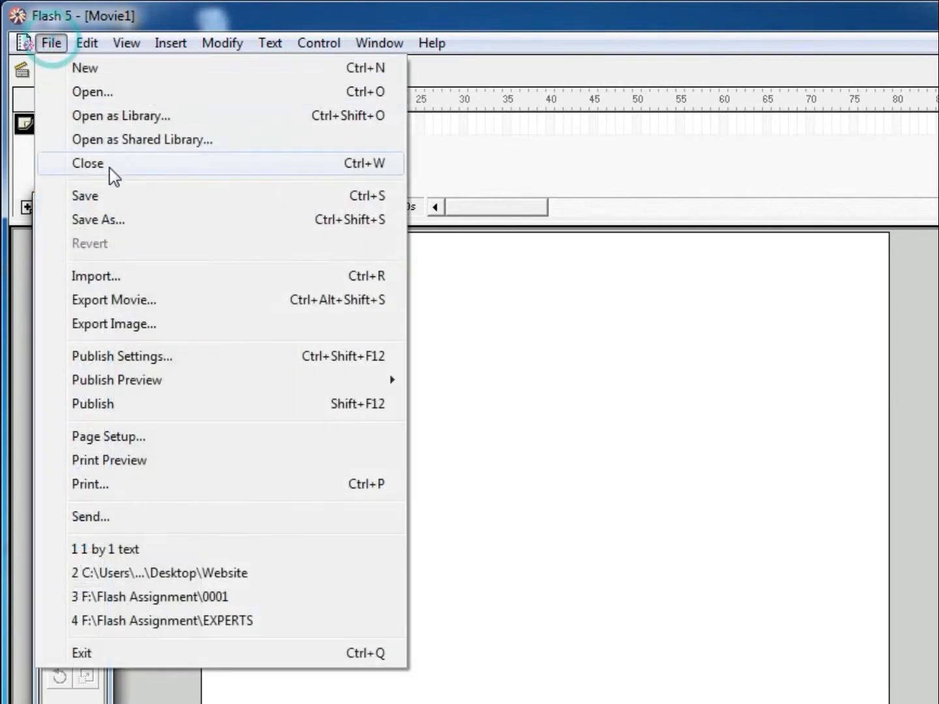
pyautogui.click(535, 204)
# Draw a blue square near the stage's upper-left corner and motion-tween it from frame 1 to a keyframe at frame 30.
pyautogui.click(86, 340)
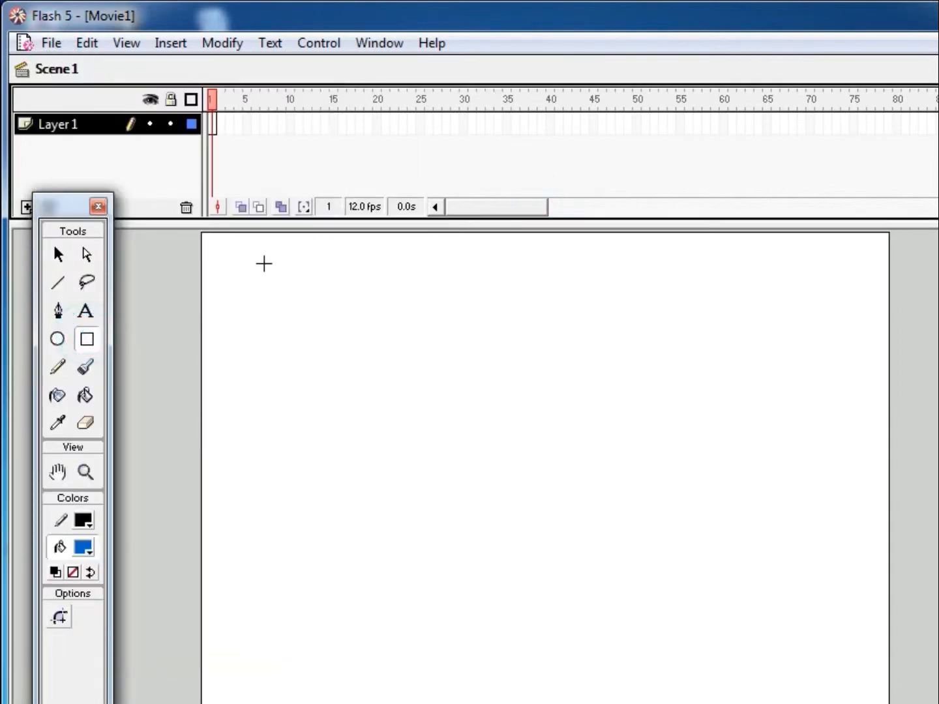
pyautogui.moveTo(236, 260); pyautogui.dragTo(333, 355)
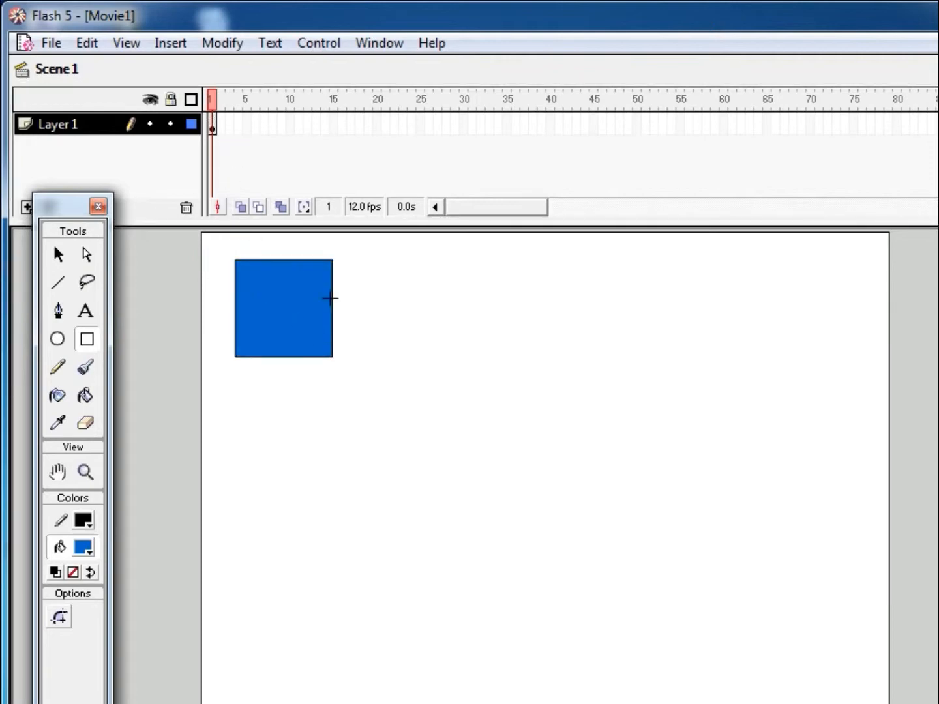
pyautogui.rightClick(211, 122)
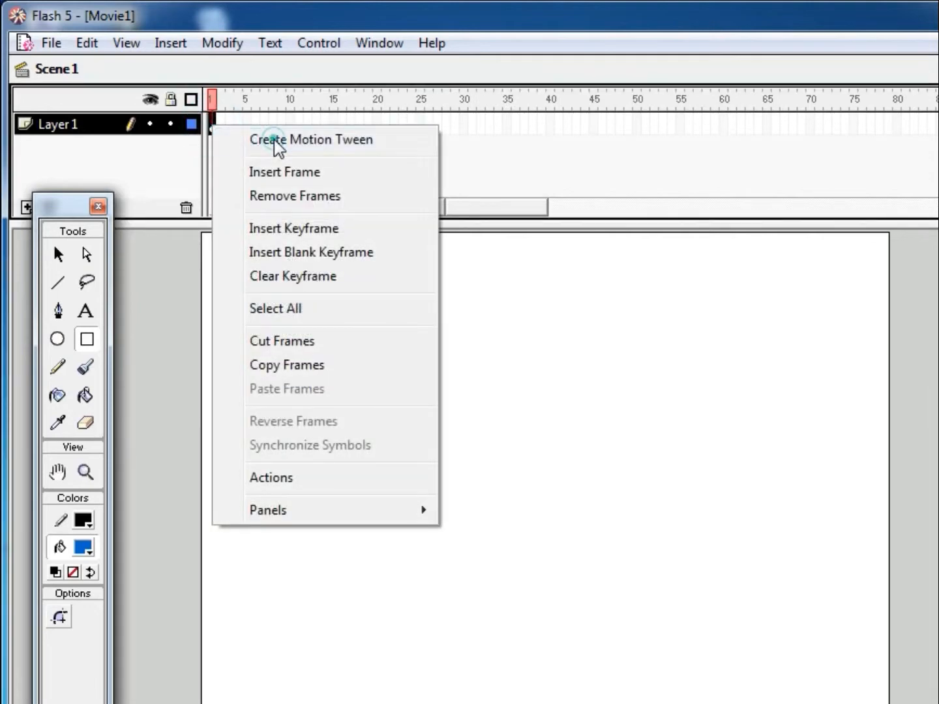
pyautogui.click(273, 139)
pyautogui.click(462, 124)
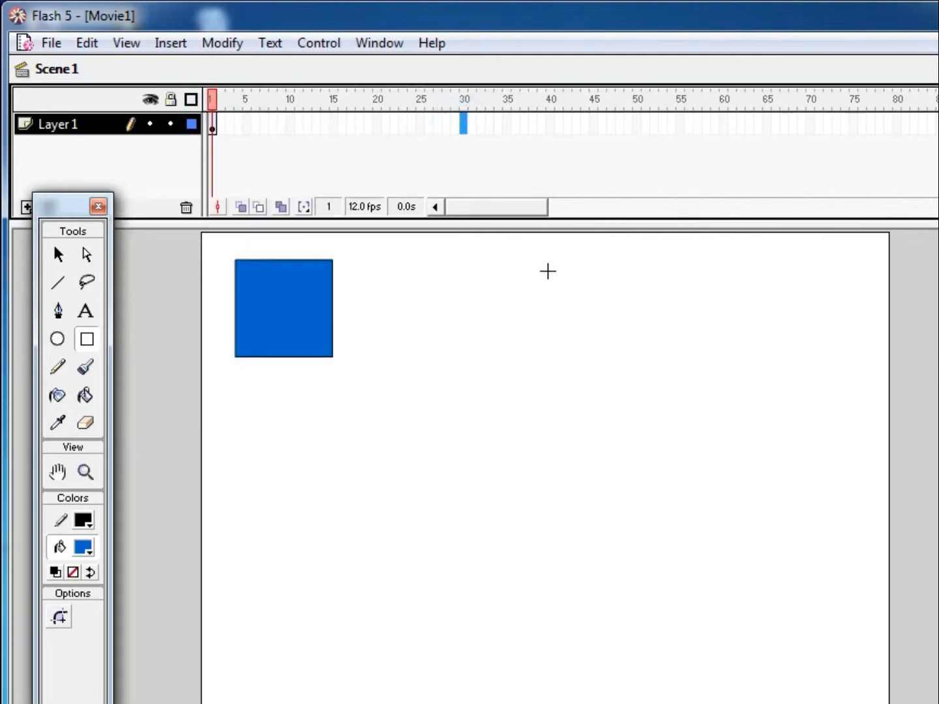
pyautogui.press('F6')
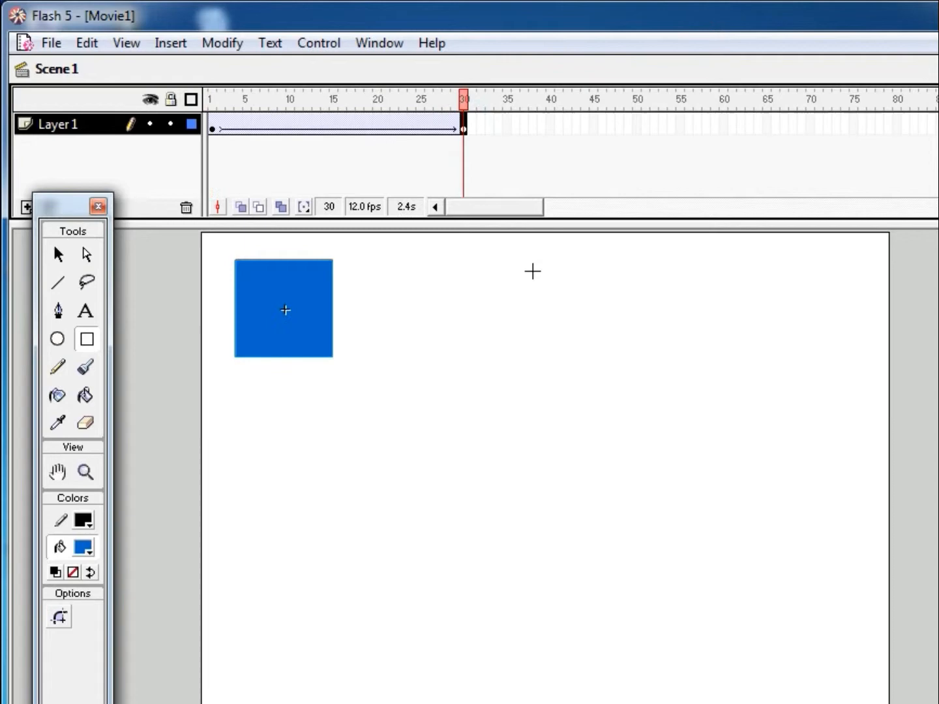
# Move the square at frame 30 across to the stage's right edge and play the animation.
pyautogui.click(59, 255)
pyautogui.moveTo(326, 351); pyautogui.dragTo(883, 369)
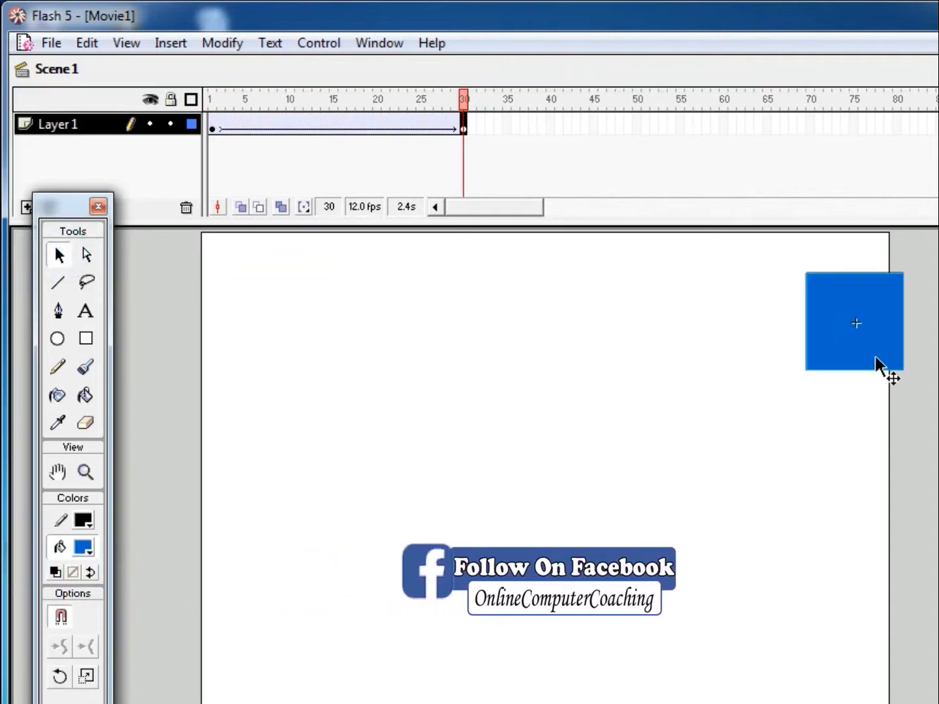
pyautogui.press('Return')
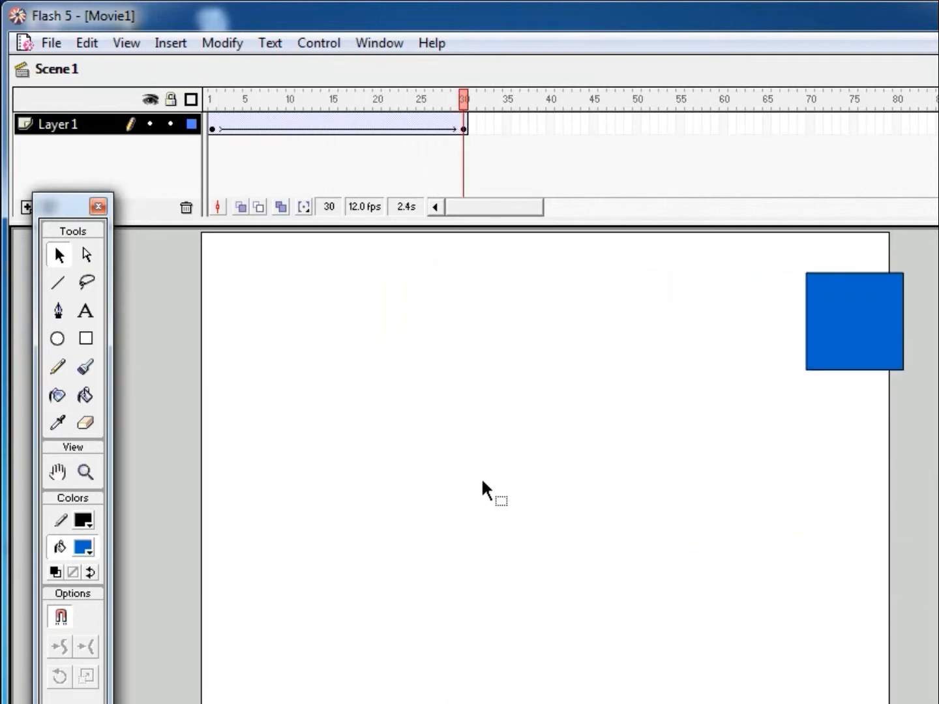
# Save the movie to the Desktop as Create Motion Tween 1 and close Flash 5.
pyautogui.click(52, 44)
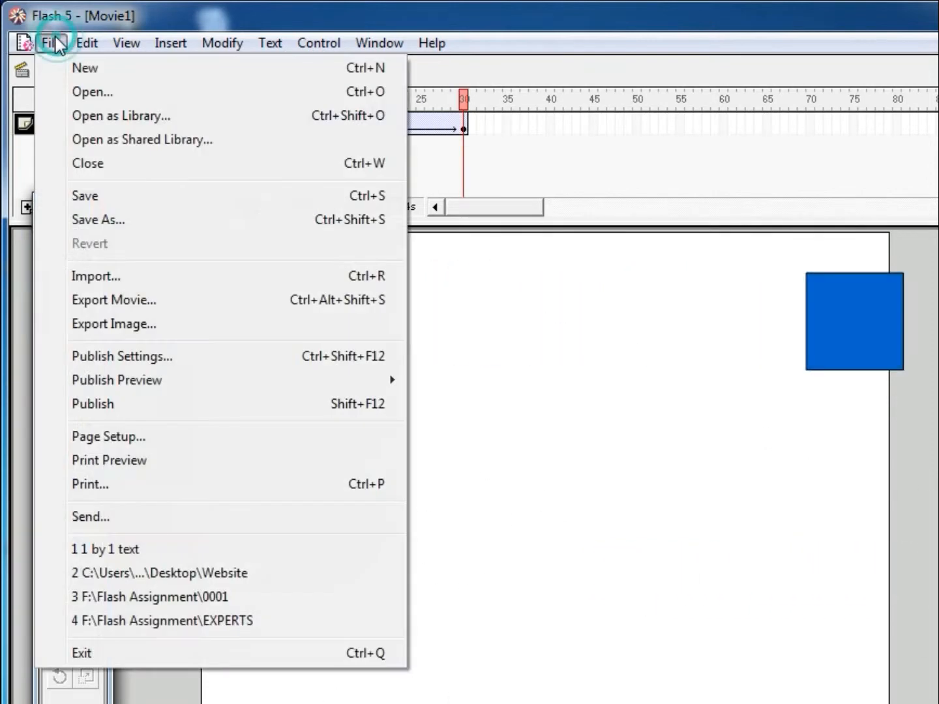
pyautogui.click(111, 196)
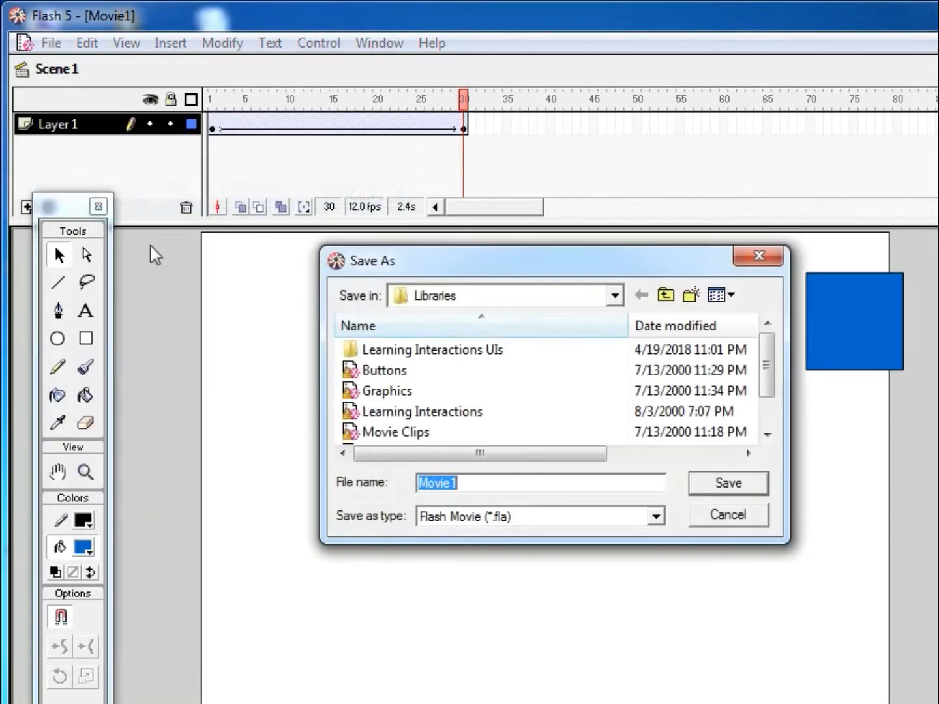
pyautogui.click(529, 300)
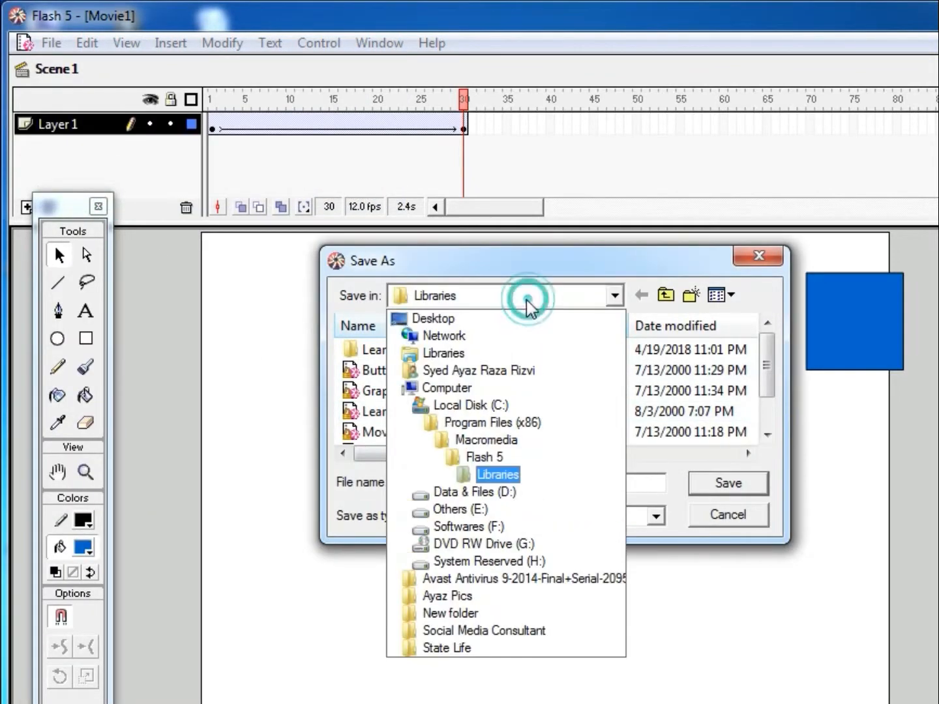
pyautogui.click(459, 322)
pyautogui.click(462, 299)
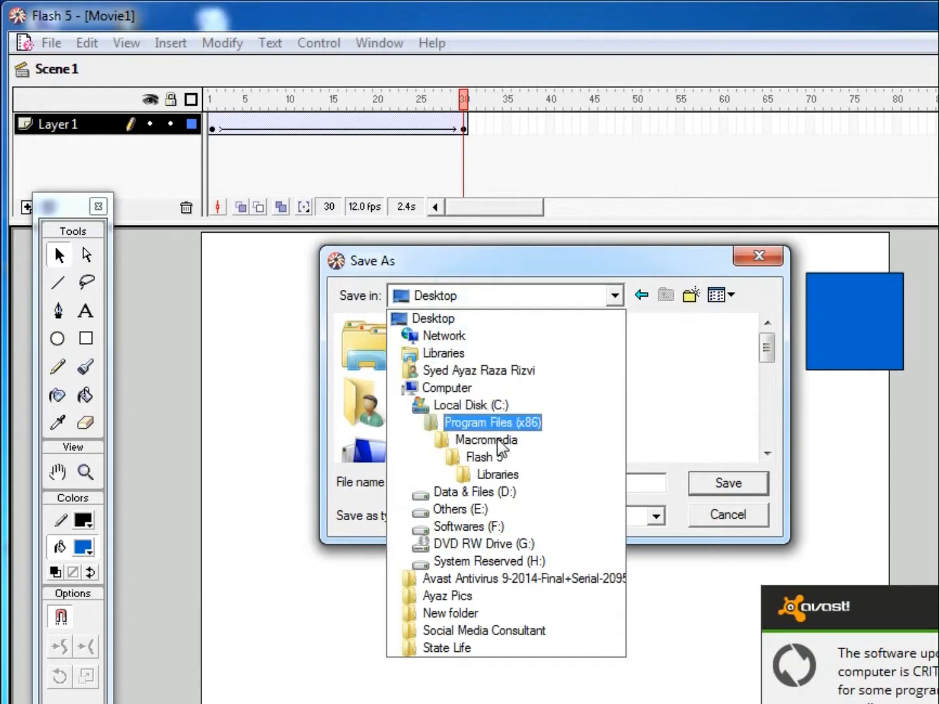
pyautogui.click(460, 319)
pyautogui.doubleClick(513, 486)
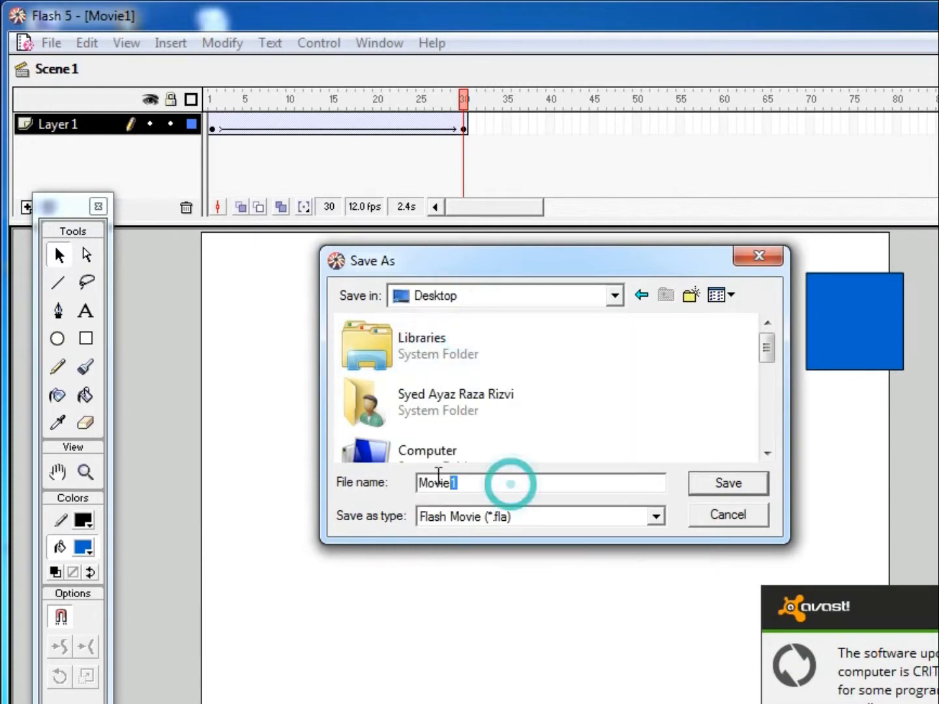
pyautogui.write('Create Motion Tween')
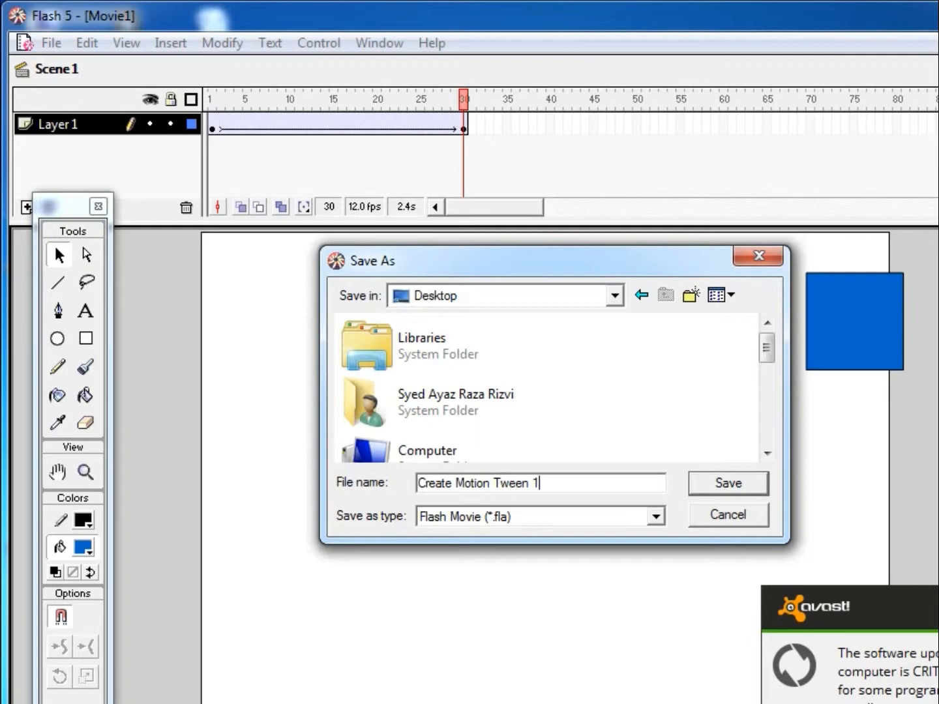
pyautogui.click(743, 486)
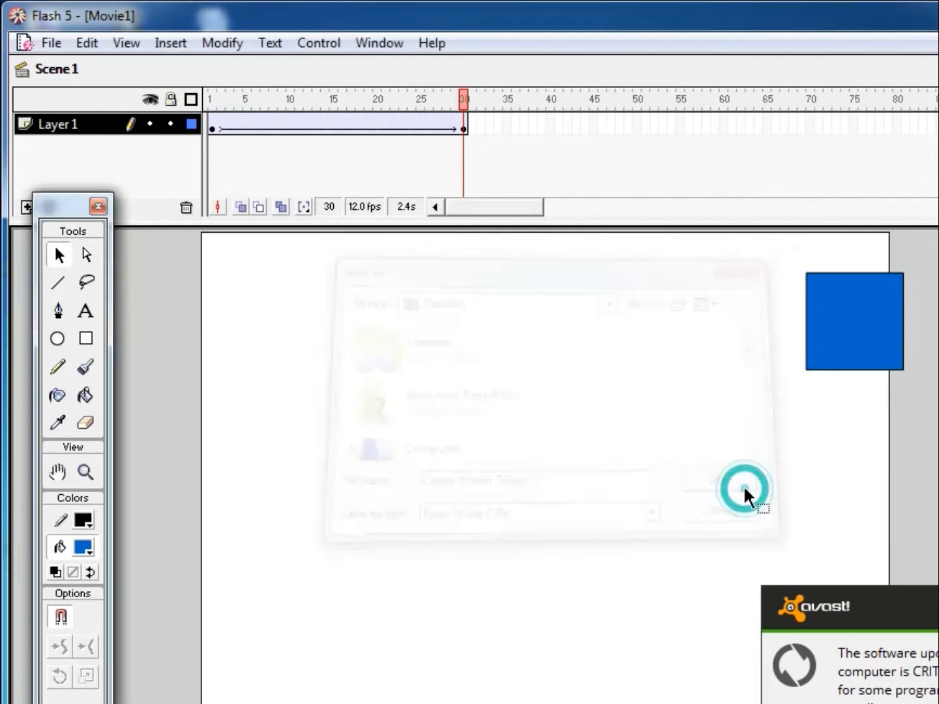
pyautogui.click(54, 44)
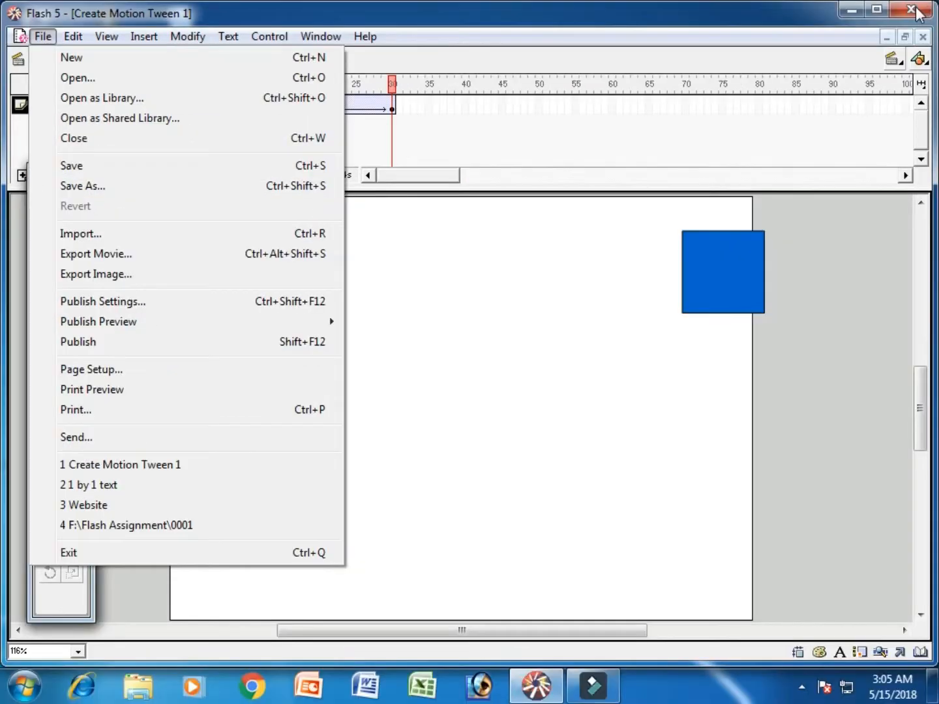
pyautogui.click(917, 13)
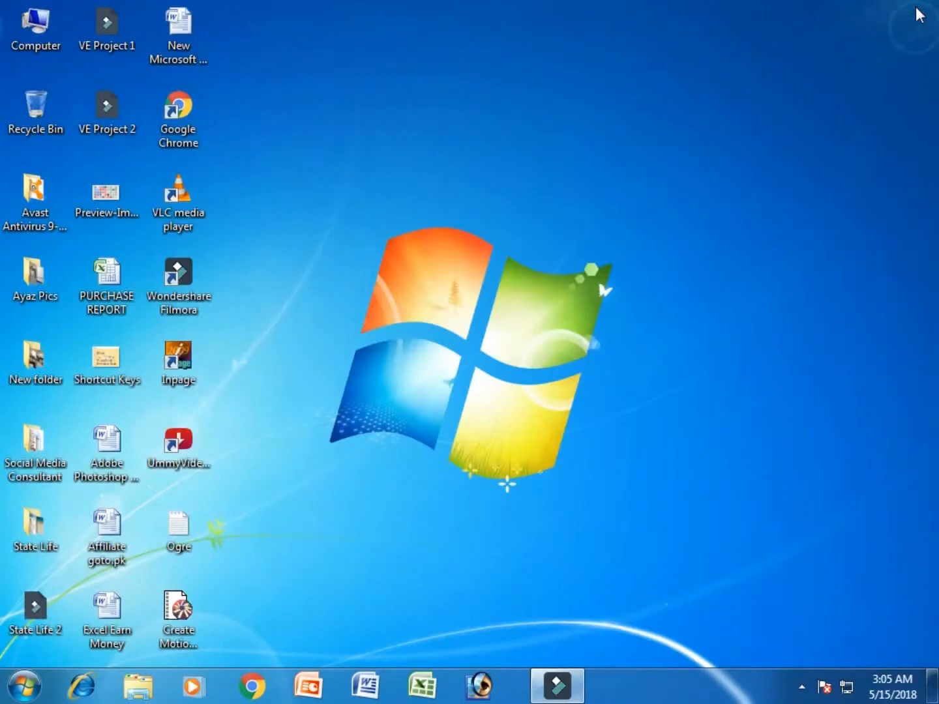
# Try to open the Create Motion Tween 1 file directly from the desktop.
pyautogui.rightClick(176, 619)
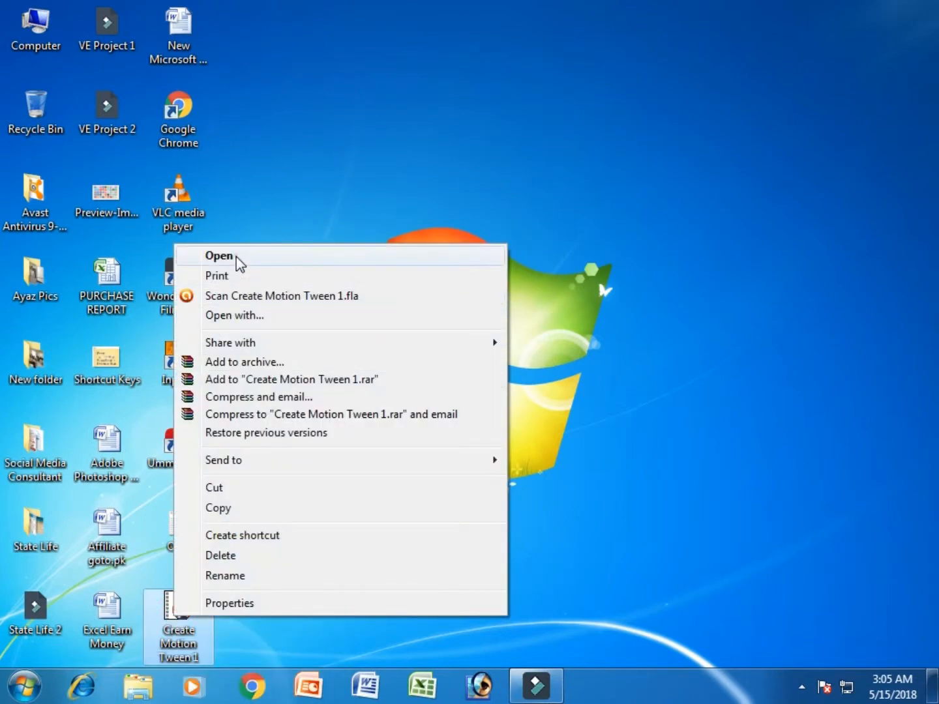
pyautogui.click(237, 256)
pyautogui.click(576, 384)
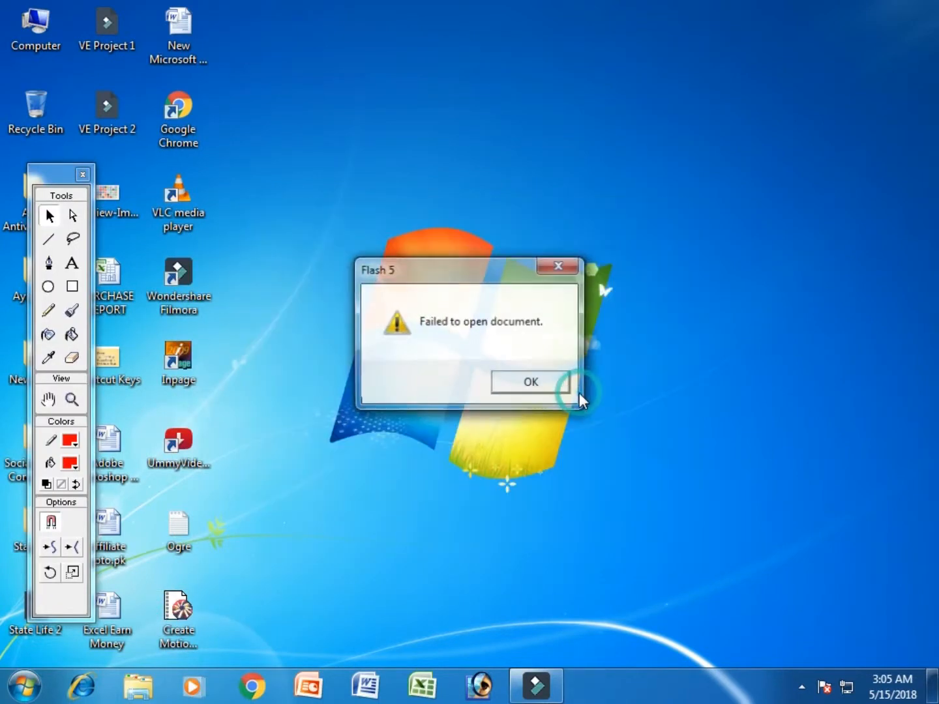
pyautogui.click(541, 384)
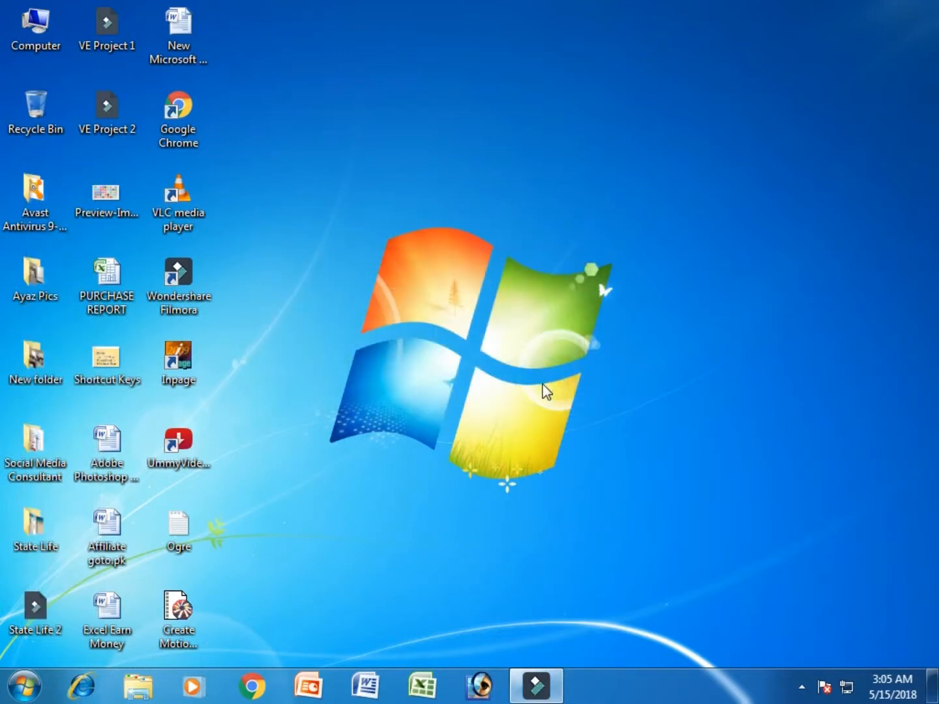
# Launch Flash 5 again and dismiss its startup message.
pyautogui.click(25, 685)
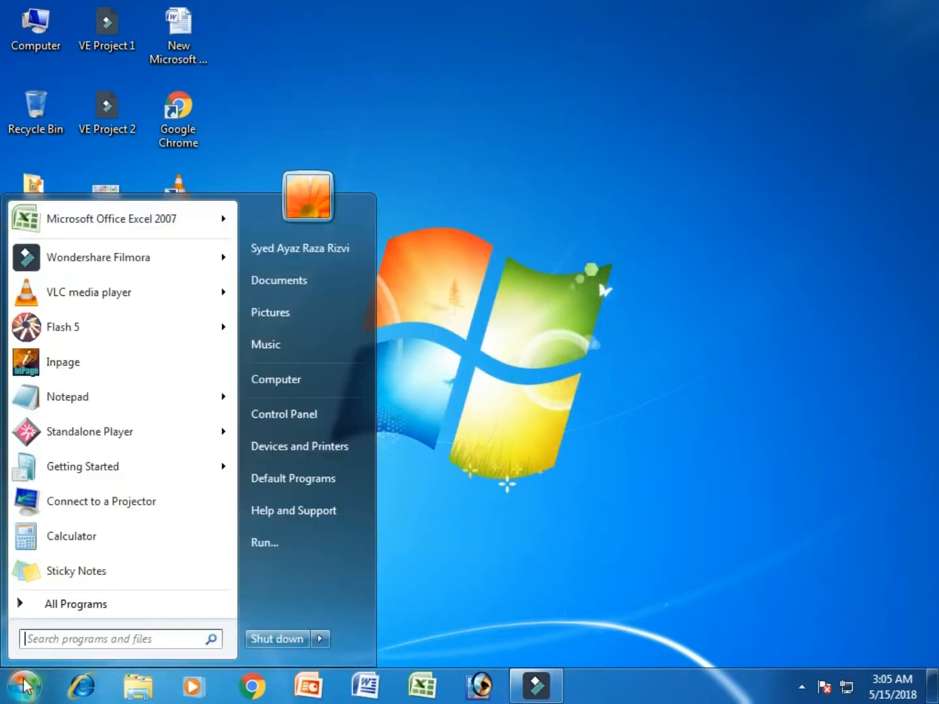
pyautogui.click(101, 327)
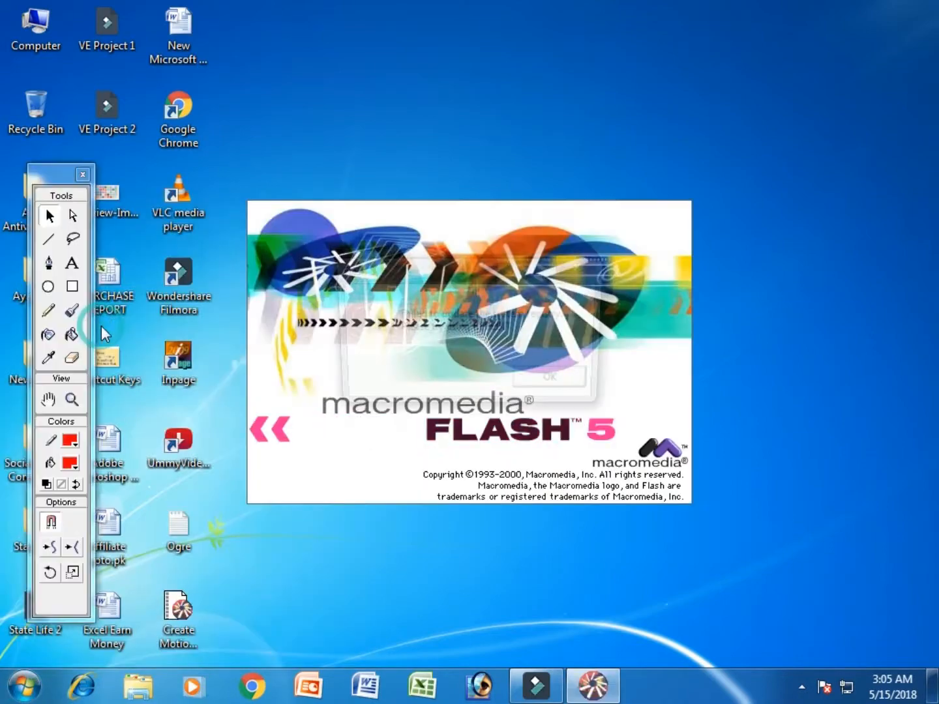
pyautogui.click(545, 379)
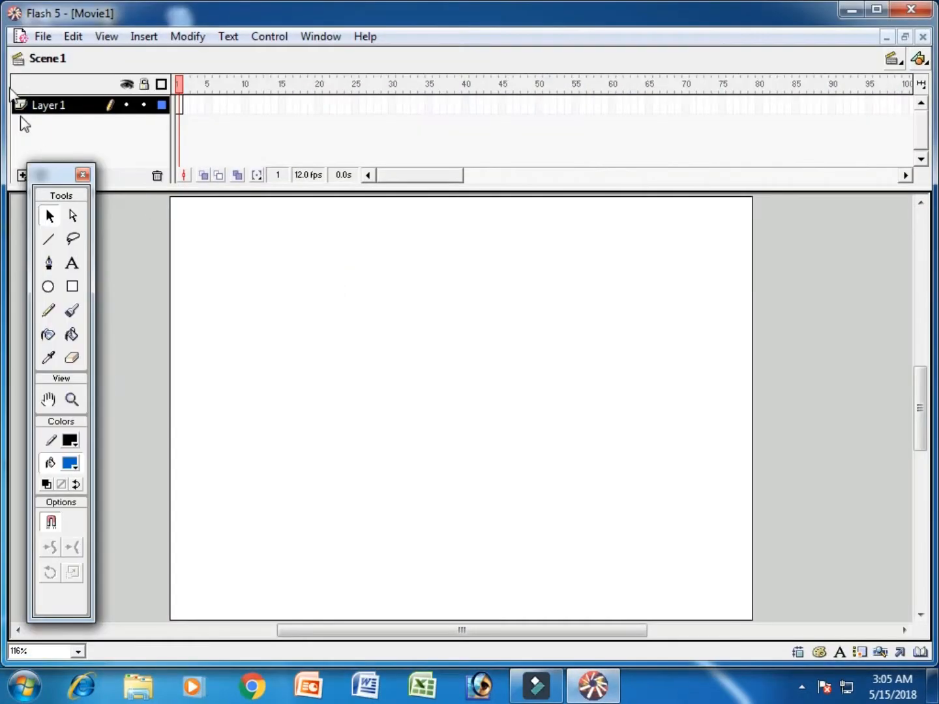
# Open the Create Motion Tween 1 movie from the Desktop.
pyautogui.click(41, 36)
pyautogui.click(84, 79)
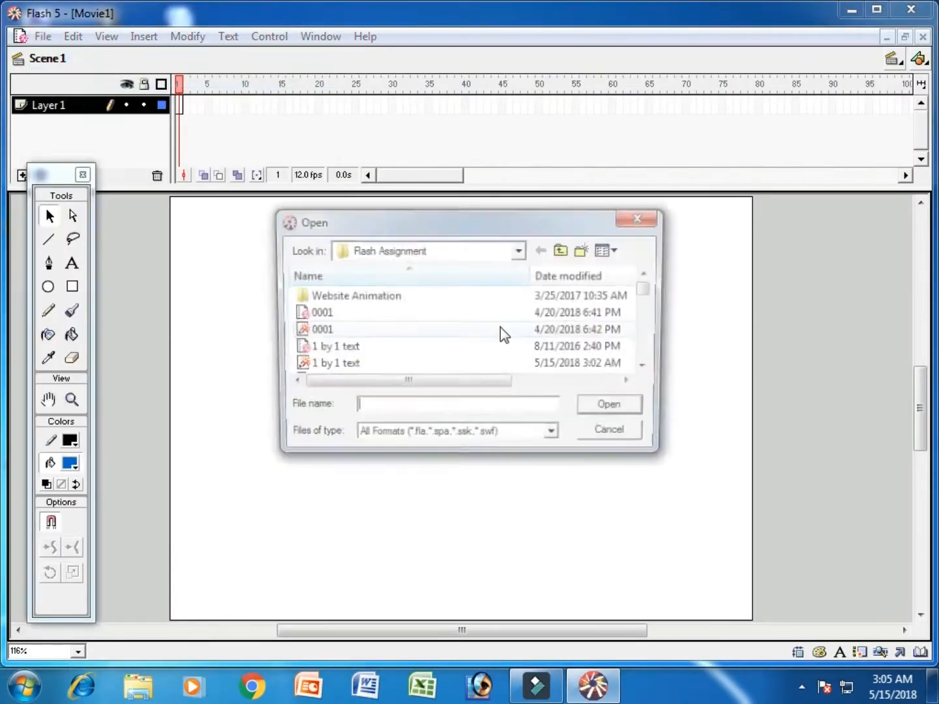
pyautogui.click(403, 255)
pyautogui.click(375, 270)
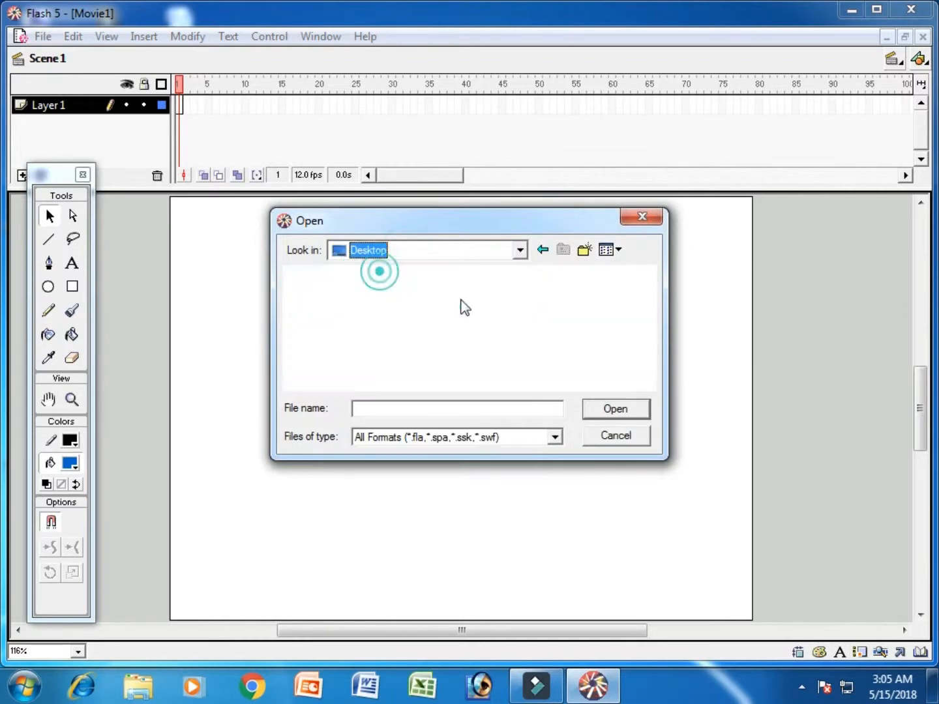
pyautogui.moveTo(650, 302); pyautogui.dragTo(655, 382)
pyautogui.click(378, 382)
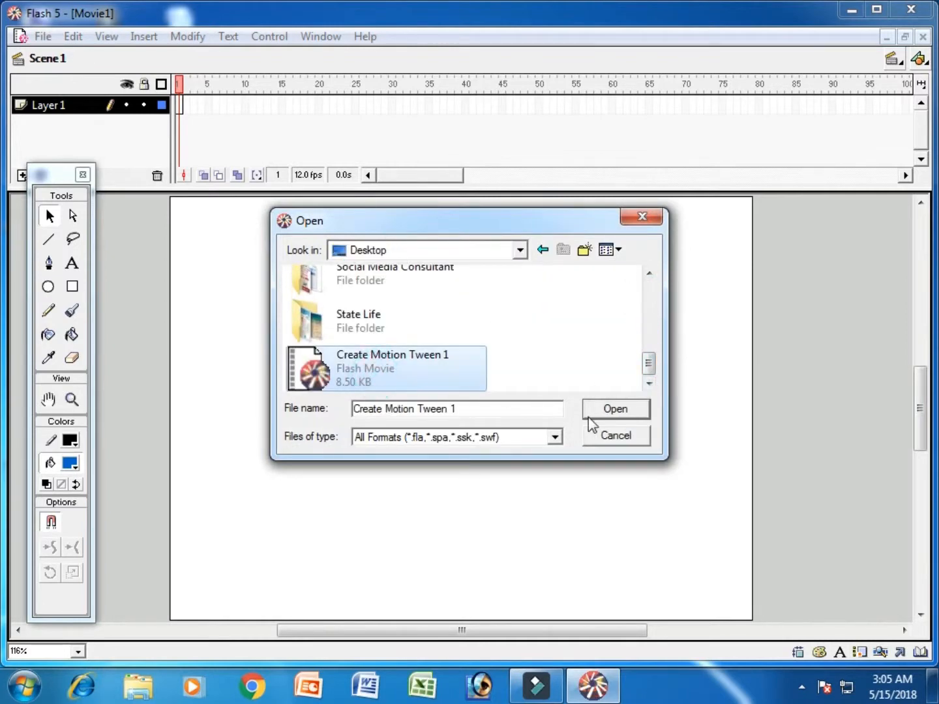
pyautogui.click(598, 410)
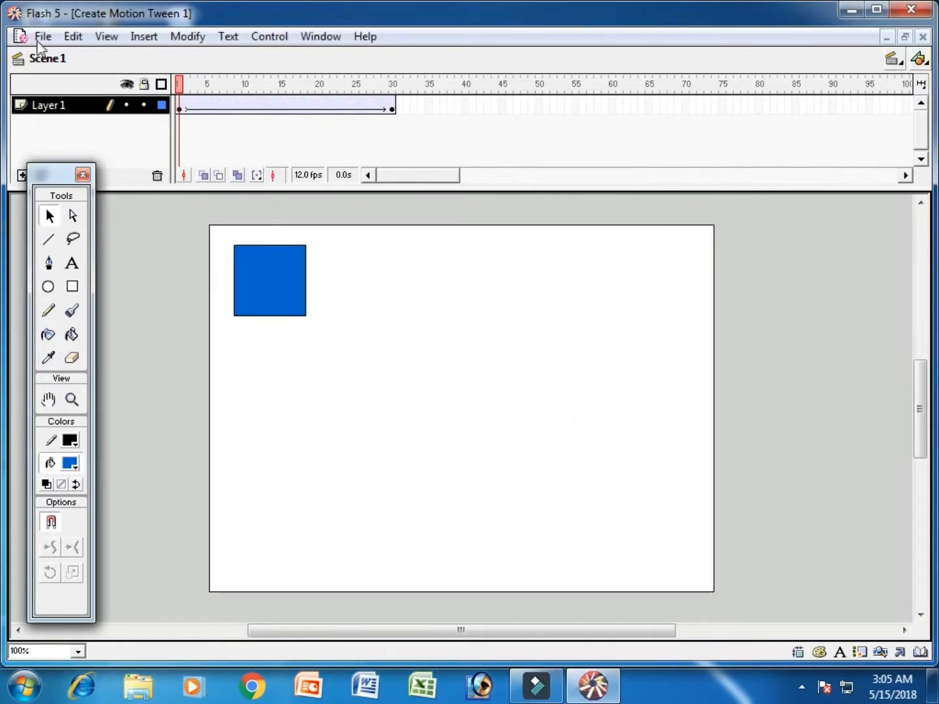
# Save a copy of the movie to the Desktop under the name Animation 1.
pyautogui.click(44, 37)
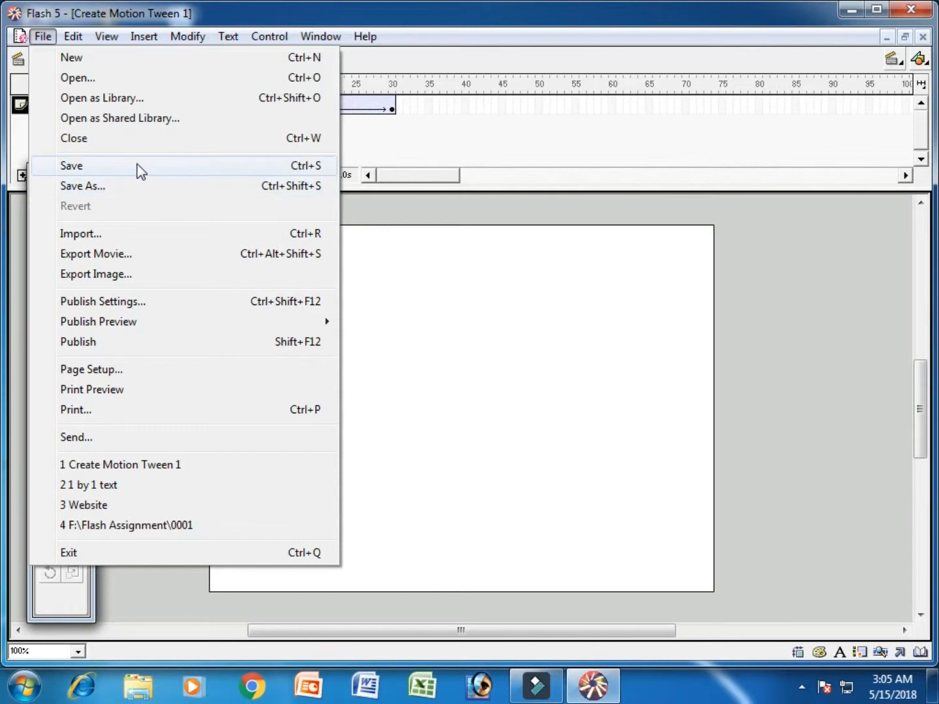
pyautogui.click(424, 187)
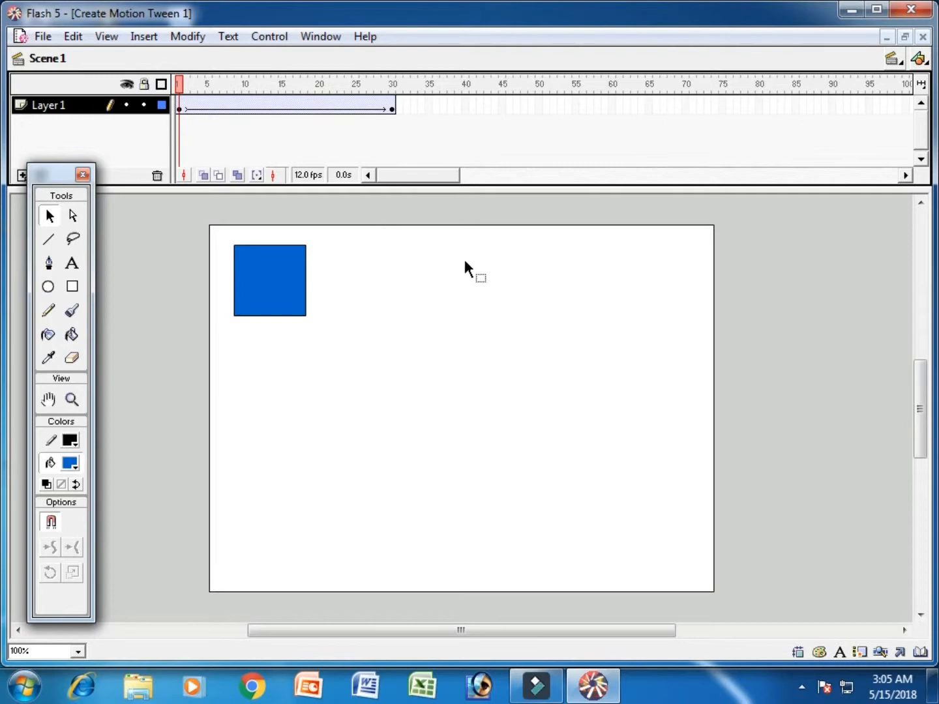
pyautogui.click(42, 37)
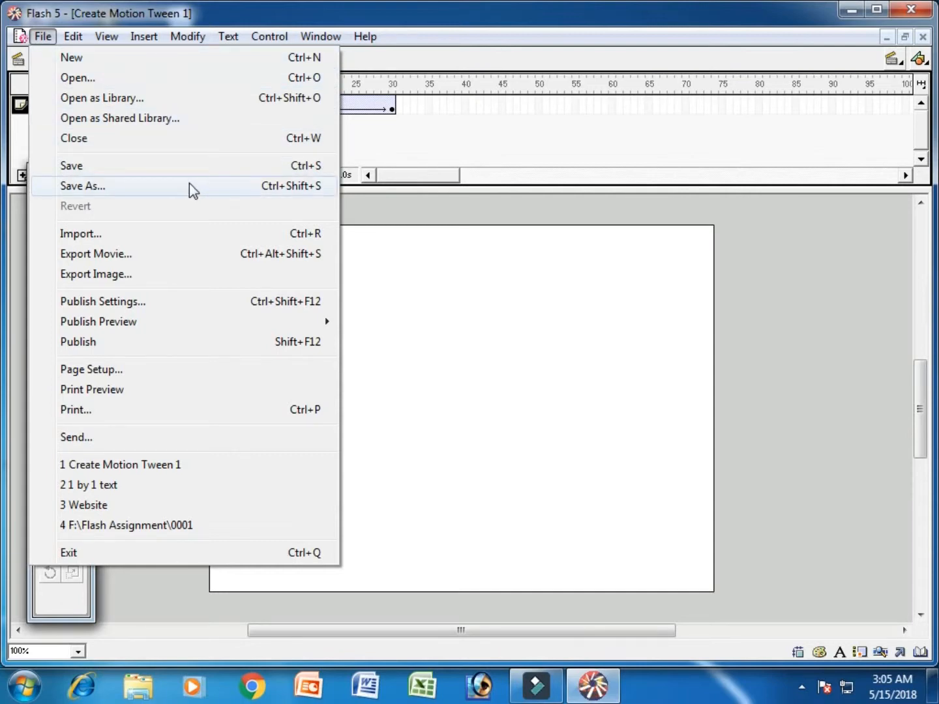
pyautogui.click(115, 186)
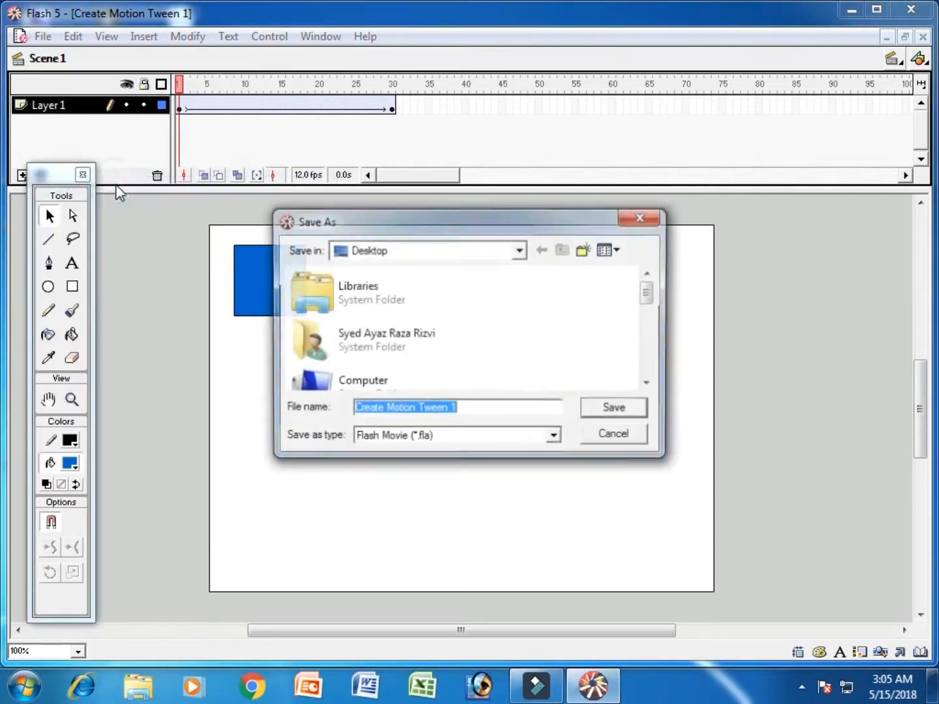
pyautogui.click(497, 411)
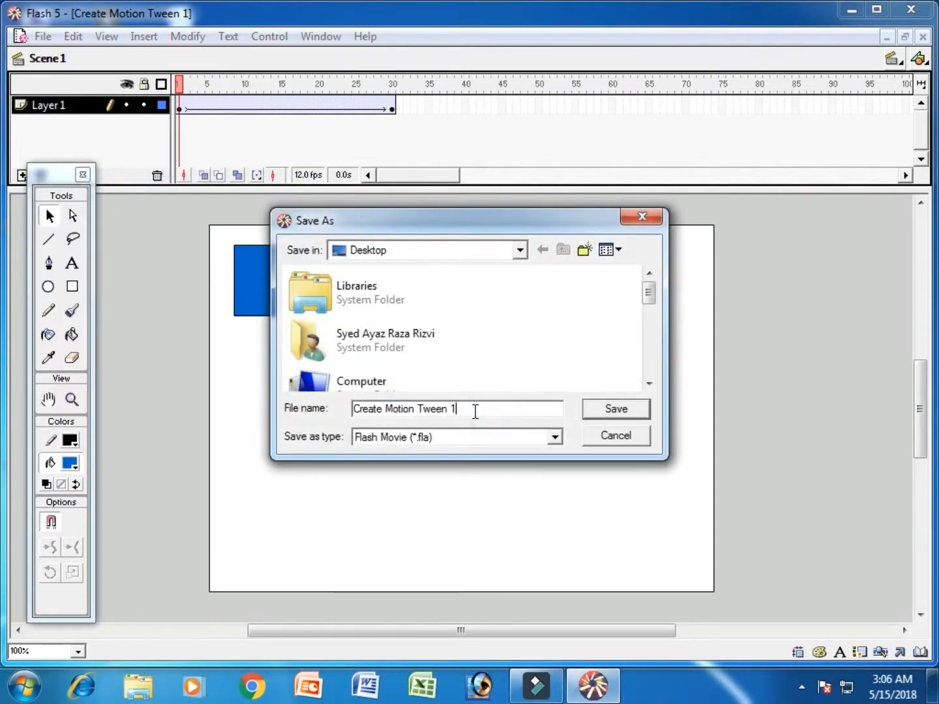
pyautogui.moveTo(477, 412); pyautogui.dragTo(338, 406)
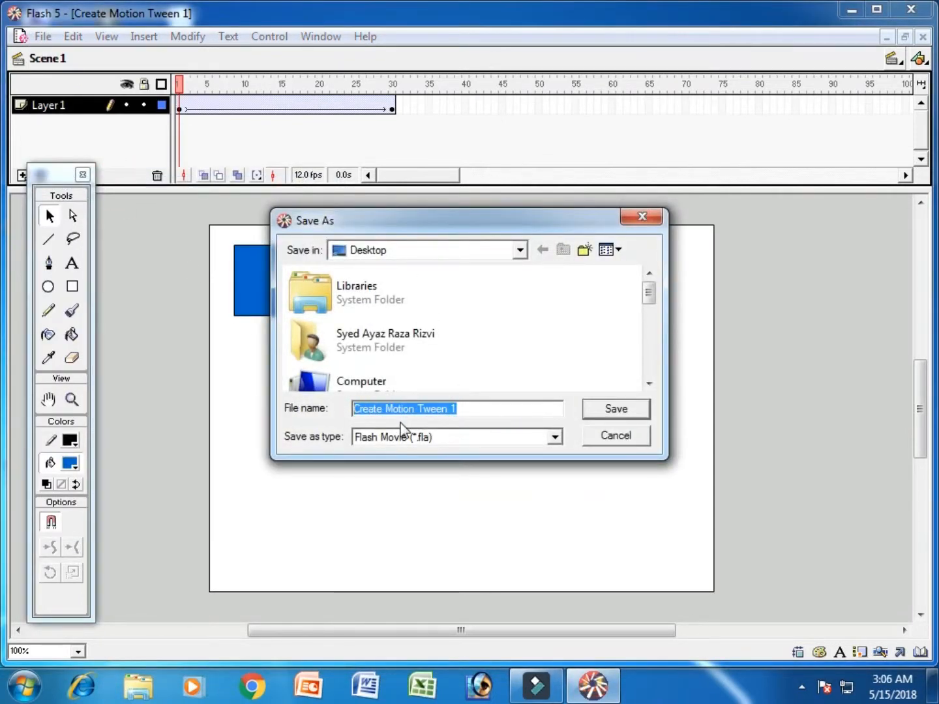
pyautogui.write('Onli')
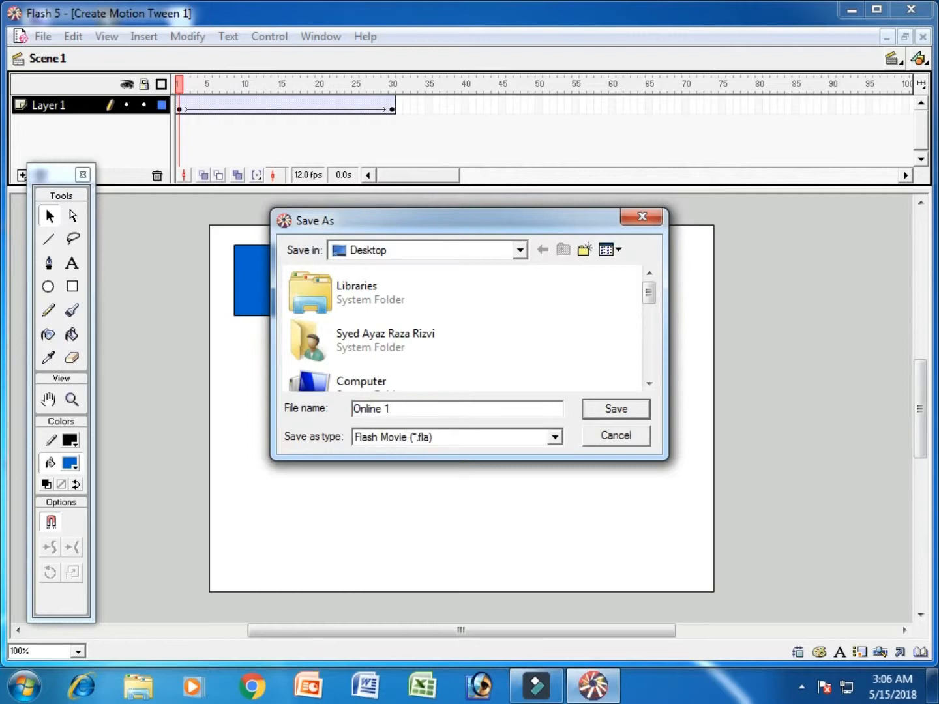
pyautogui.write('ne')
pyautogui.press('BackSpace')
pyautogui.press('BackSpace')
pyautogui.press('BackSpace')
pyautogui.press('BackSpace')
pyautogui.press('BackSpace')
pyautogui.press('BackSpace')
pyautogui.press('BackSpace')
pyautogui.write('Animation 1')
pyautogui.click(629, 411)
# Check the desktop for the saved Animation 1 file, return to Flash 5 and close that movie.
pyautogui.click(851, 8)
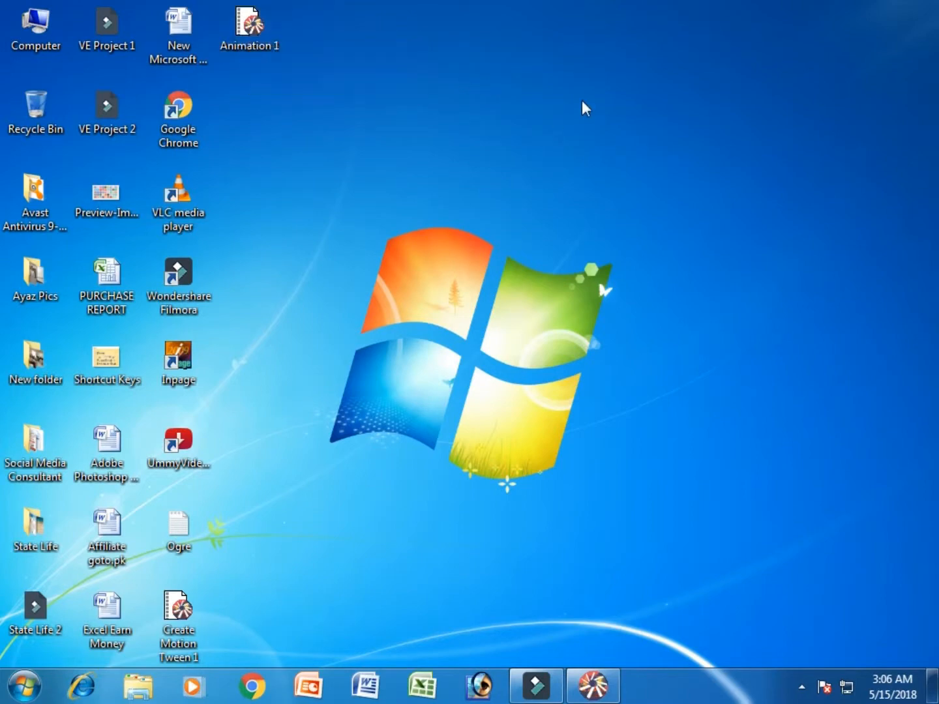
pyautogui.click(594, 686)
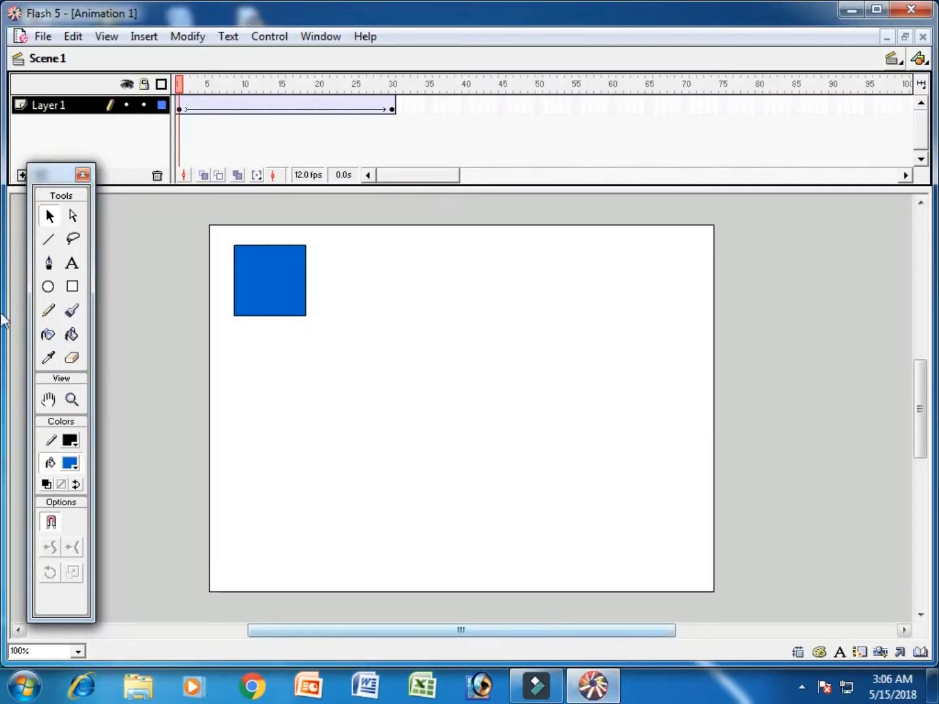
pyautogui.click(42, 37)
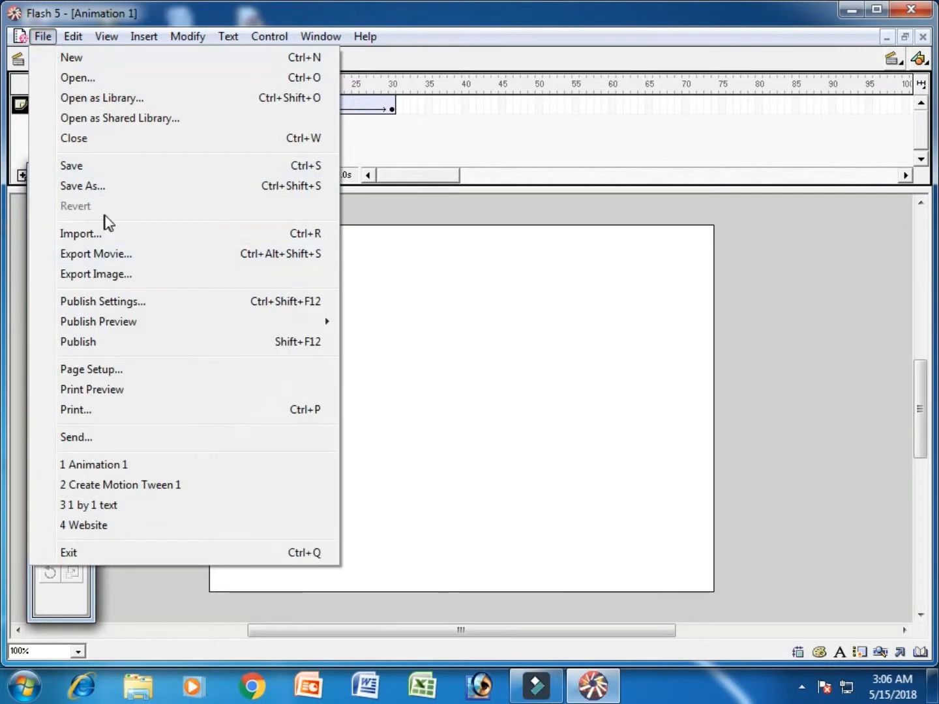
pyautogui.click(393, 179)
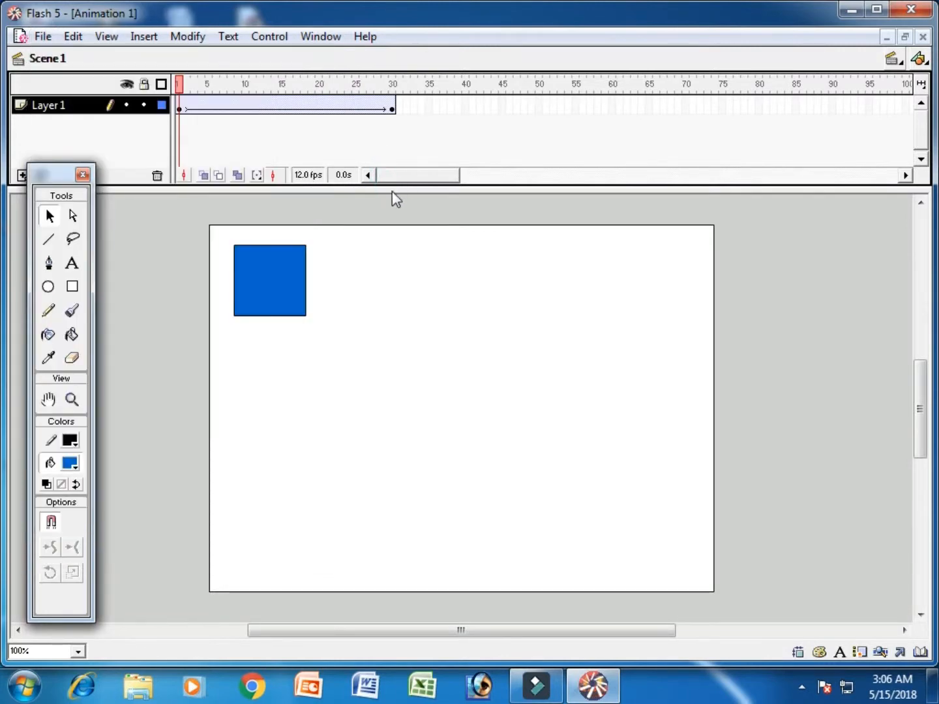
pyautogui.click(42, 36)
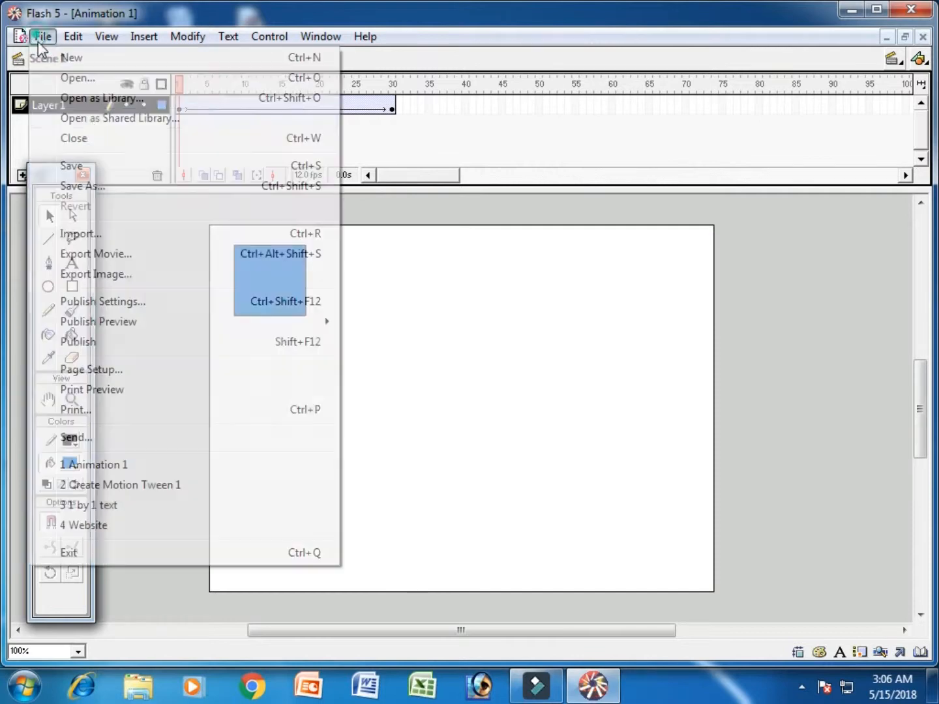
pyautogui.click(97, 137)
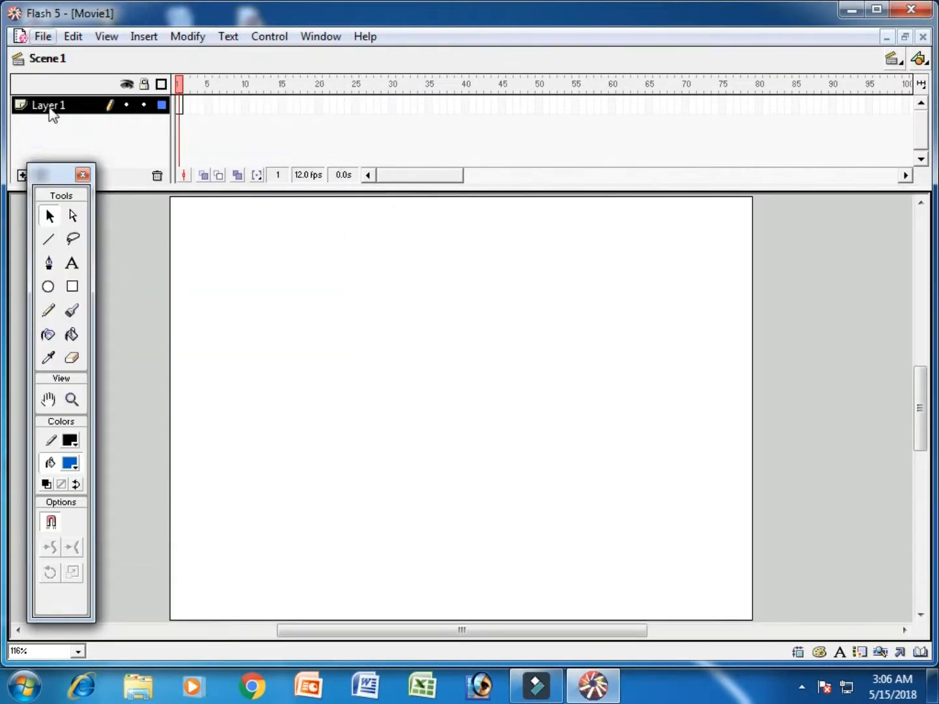
# Draw a small blue circle near the stage's upper-left corner and a blue rectangle near its upper-right corner.
pyautogui.moveTo(60, 282); pyautogui.dragTo(56, 279)
pyautogui.click(44, 283)
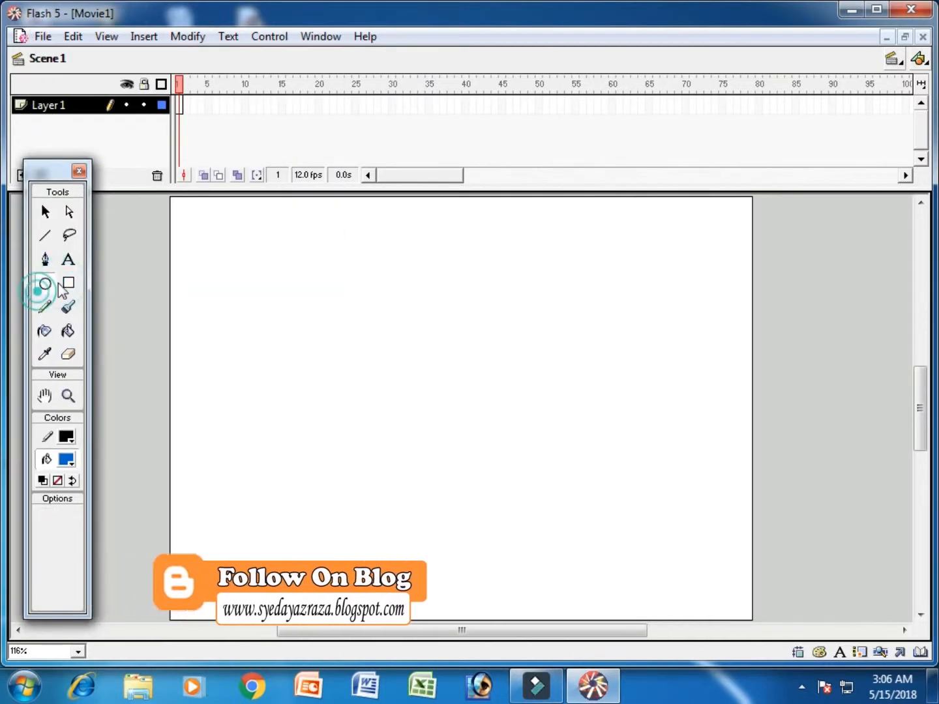
pyautogui.moveTo(238, 234); pyautogui.dragTo(290, 279)
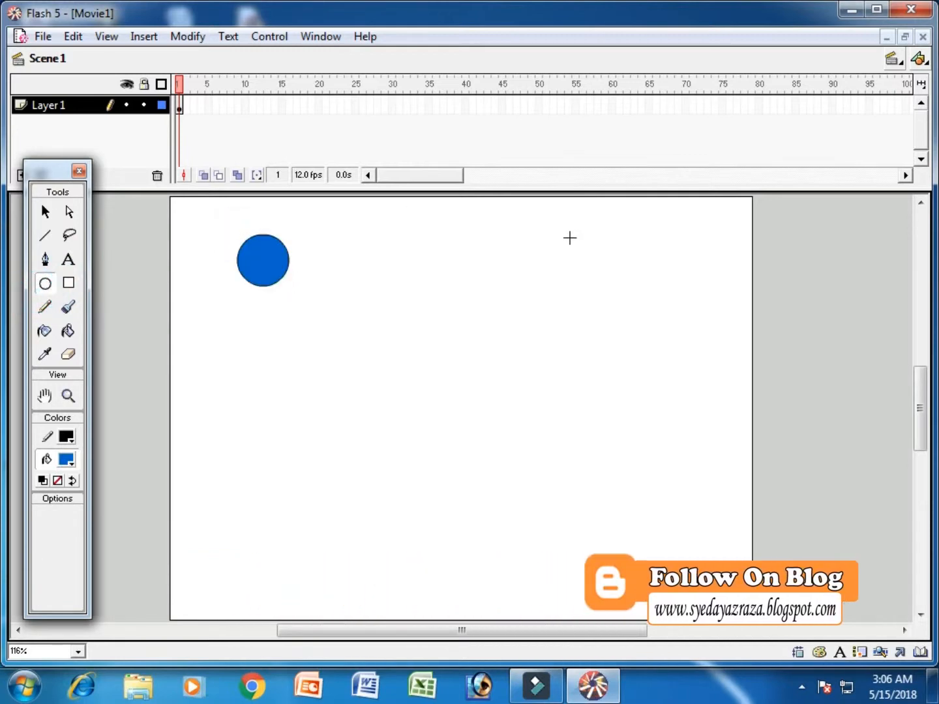
pyautogui.click(69, 282)
pyautogui.moveTo(560, 261); pyautogui.dragTo(641, 322)
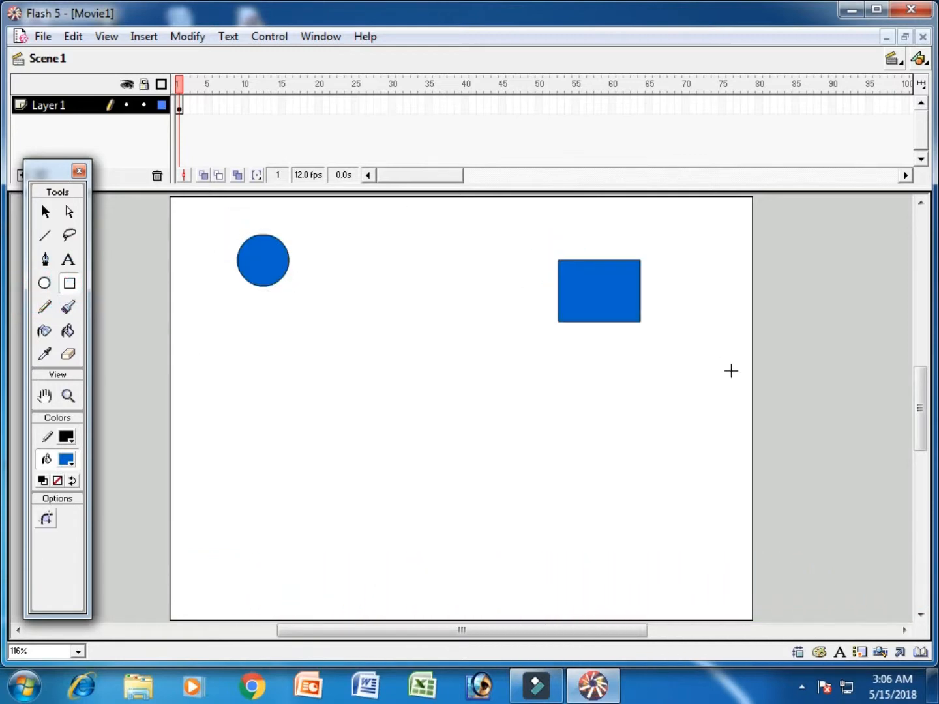
# Check whether the Revert command is available for the unsaved movie.
pyautogui.click(43, 36)
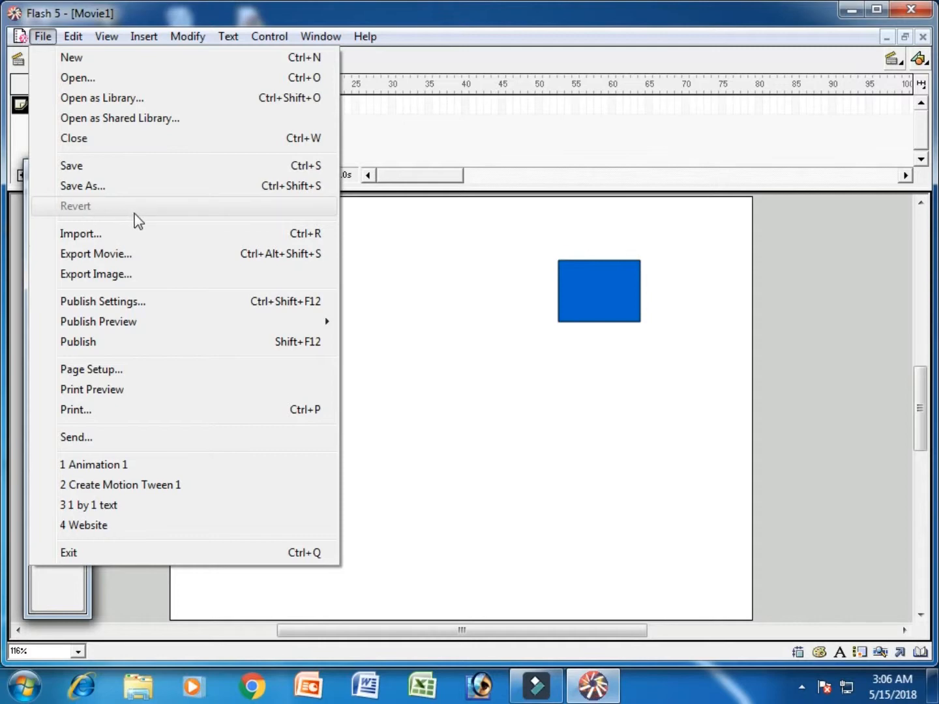
pyautogui.click(468, 268)
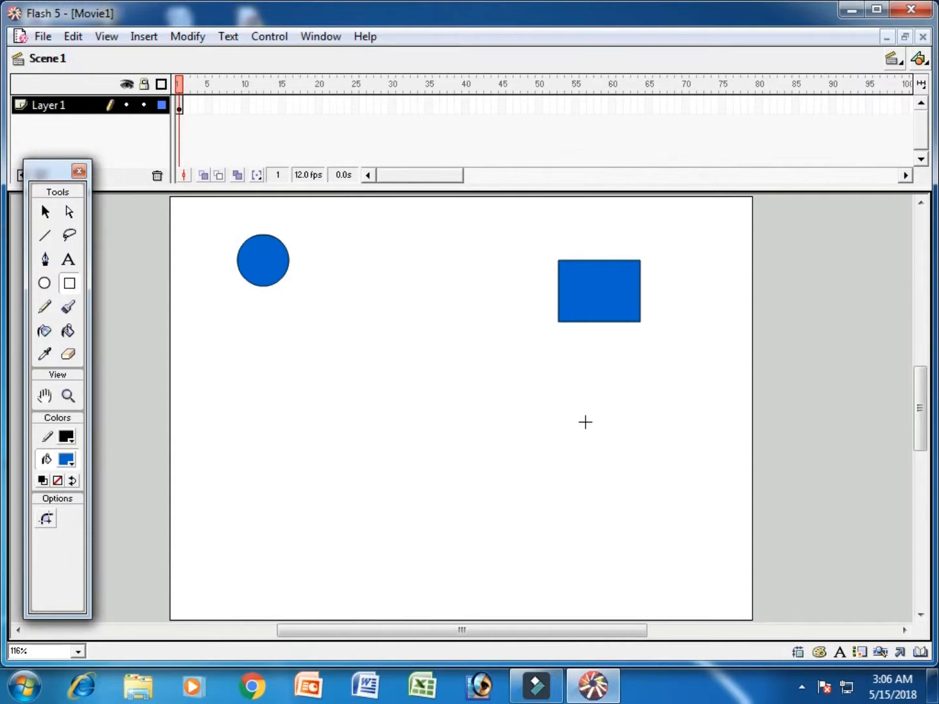
pyautogui.click(42, 36)
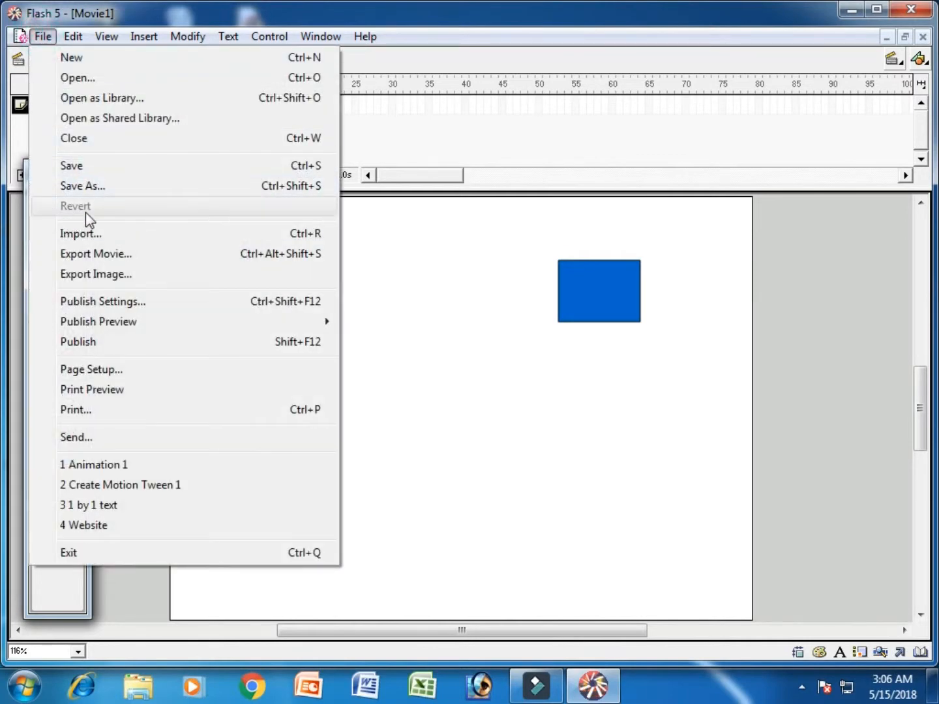
pyautogui.click(391, 173)
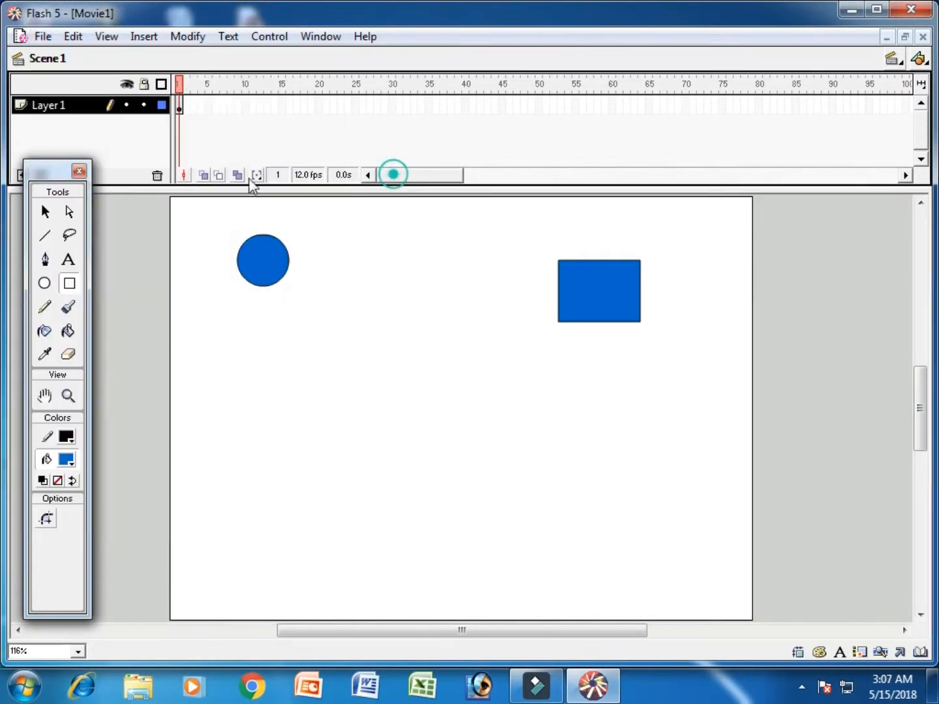
# Close Movie1 without saving its changes and create a new blank movie.
pyautogui.click(40, 37)
pyautogui.click(107, 142)
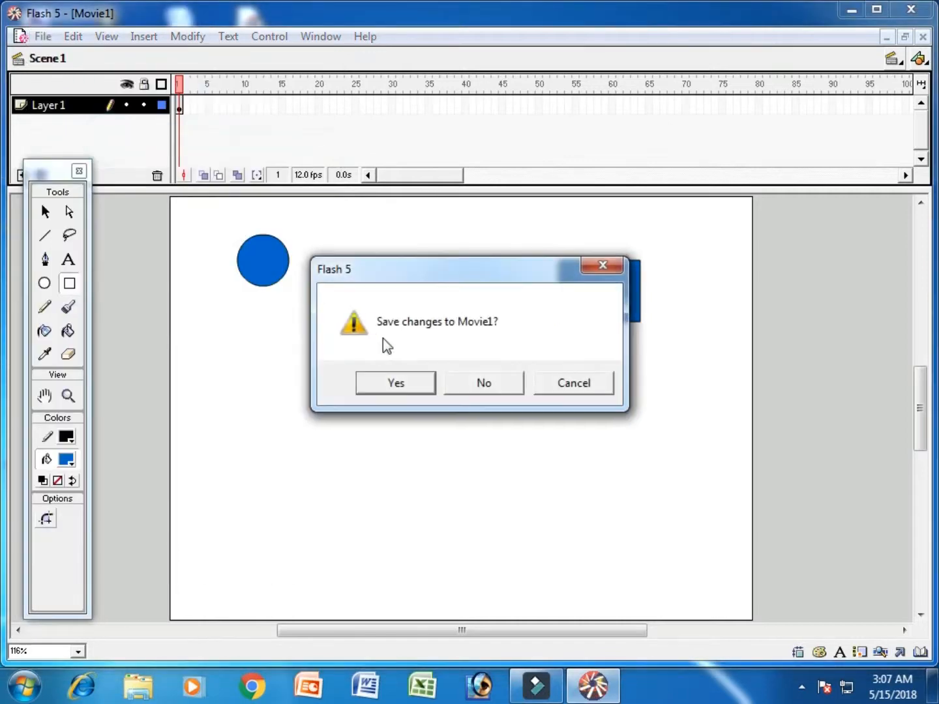
pyautogui.click(453, 384)
pyautogui.click(21, 37)
pyautogui.click(43, 56)
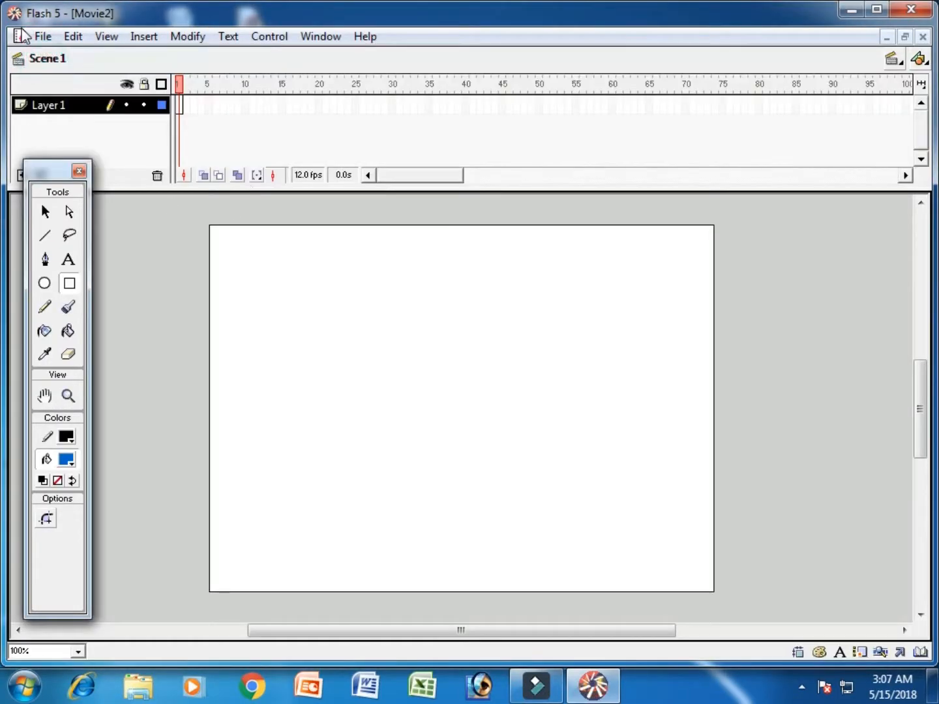
# Import only image 18 from the Animal Wallpapers folder, without the rest of its image sequence.
pyautogui.click(43, 37)
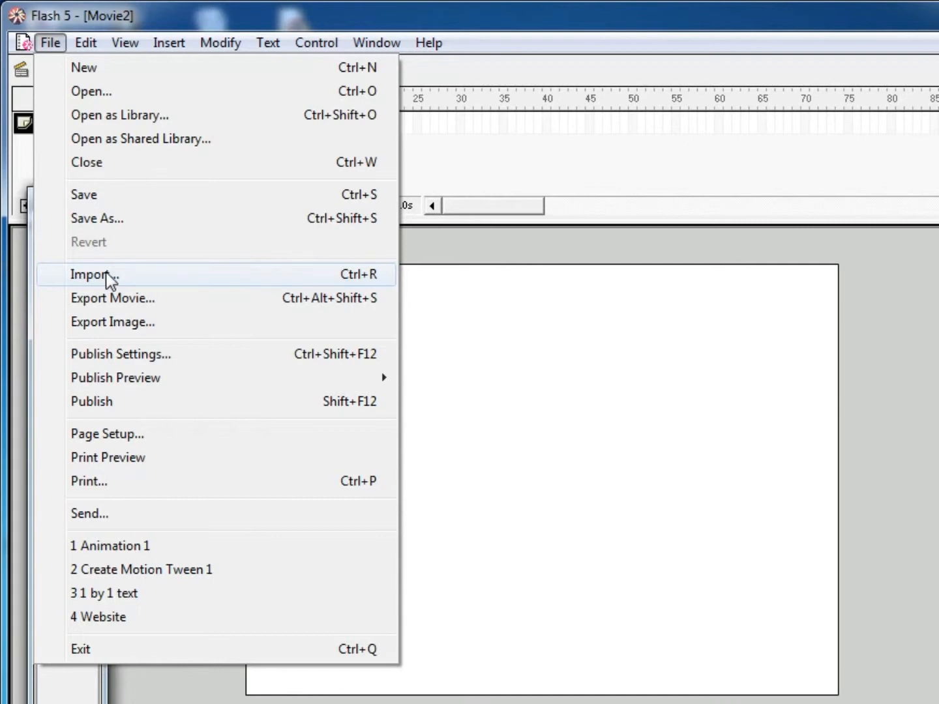
pyautogui.click(139, 275)
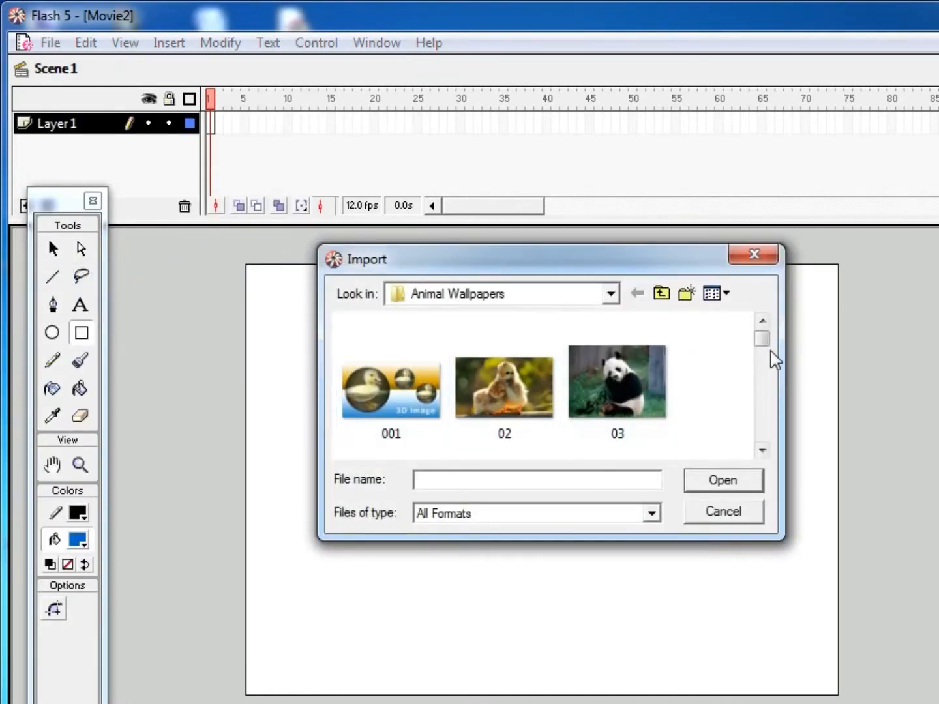
pyautogui.moveTo(761, 339); pyautogui.dragTo(766, 399)
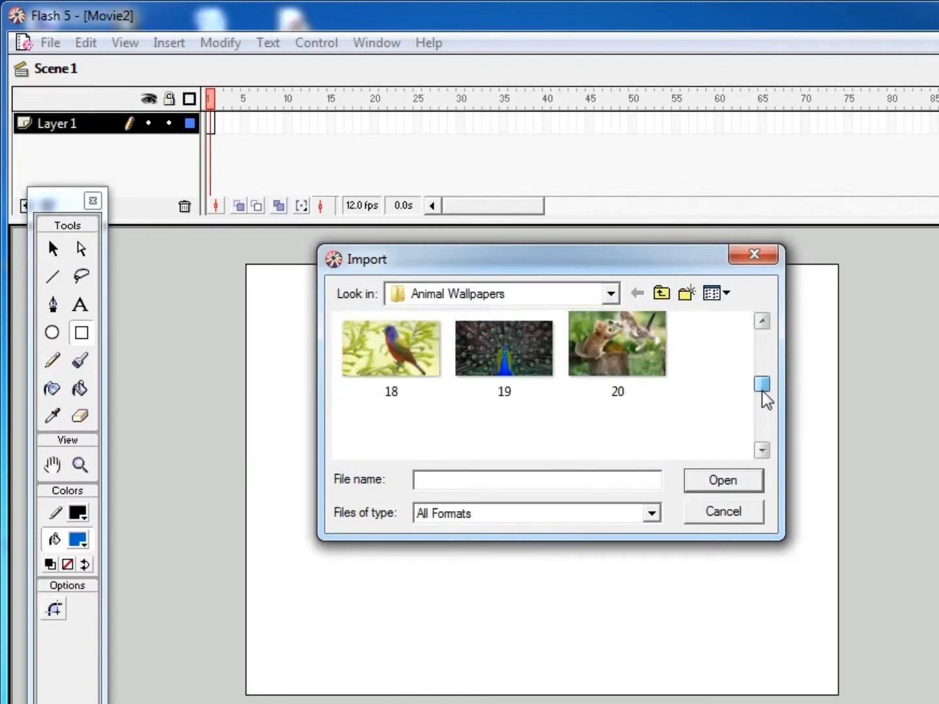
pyautogui.click(390, 350)
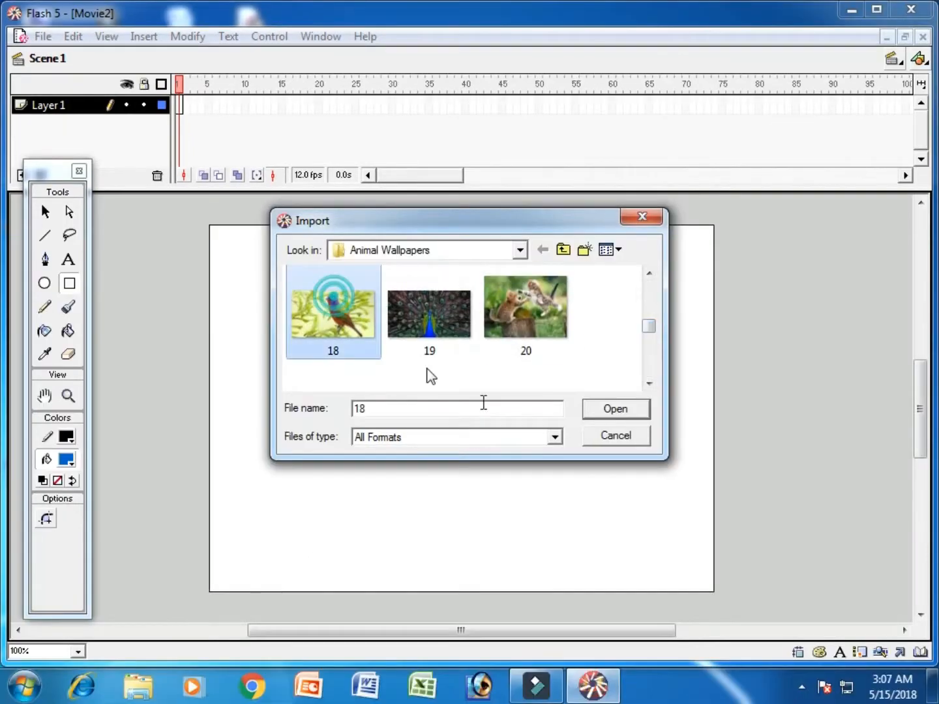
pyautogui.click(624, 413)
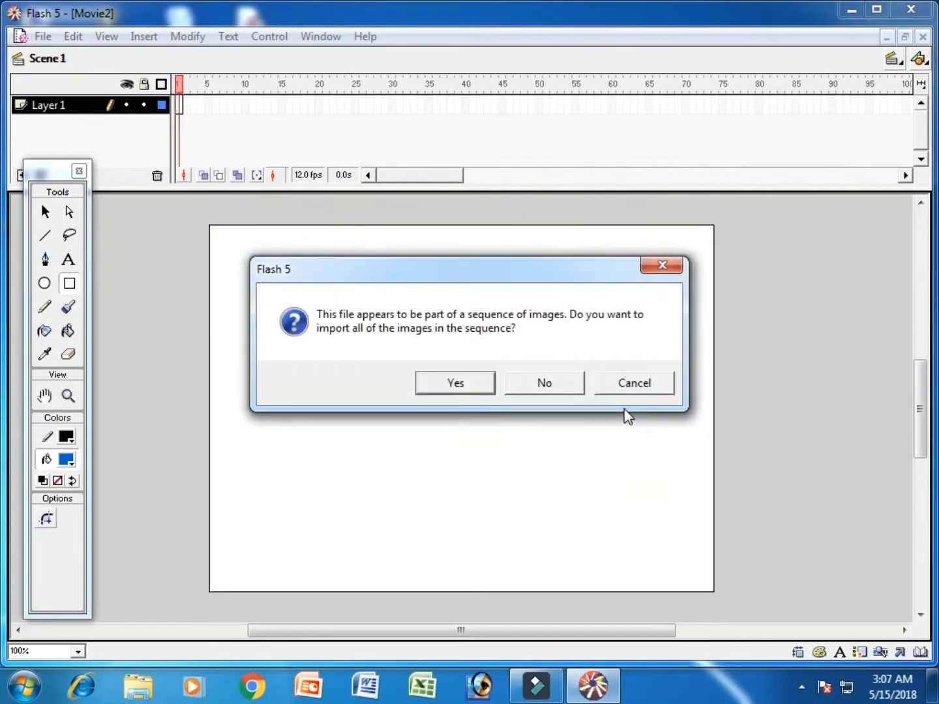
pyautogui.click(565, 388)
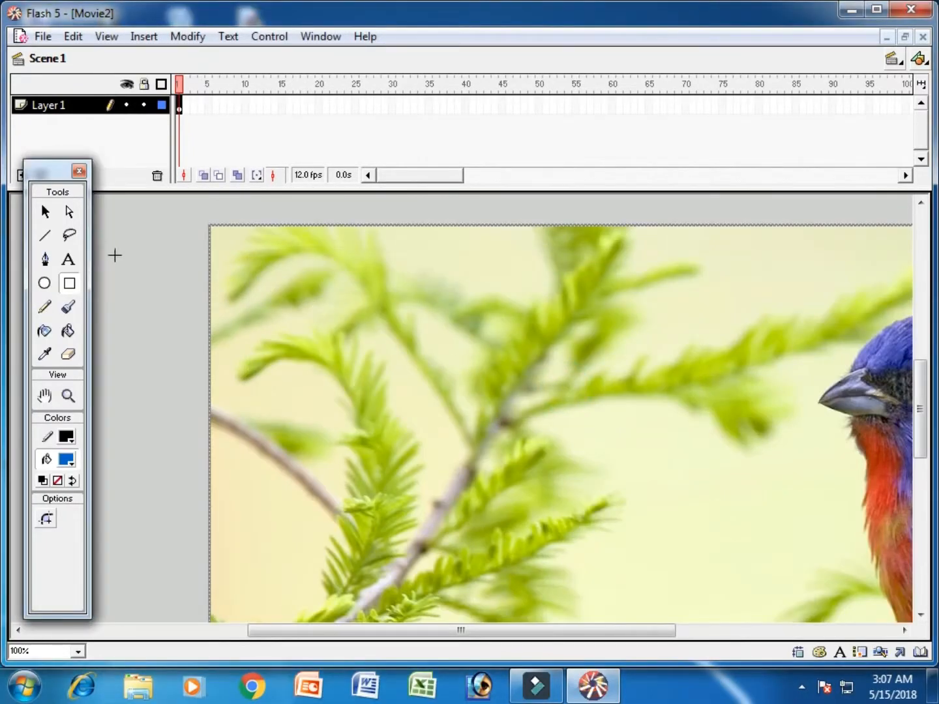
# Put the imported bird image into scaling mode and reposition its upper-left corner inside the stage, then leave the image selected.
pyautogui.click(52, 212)
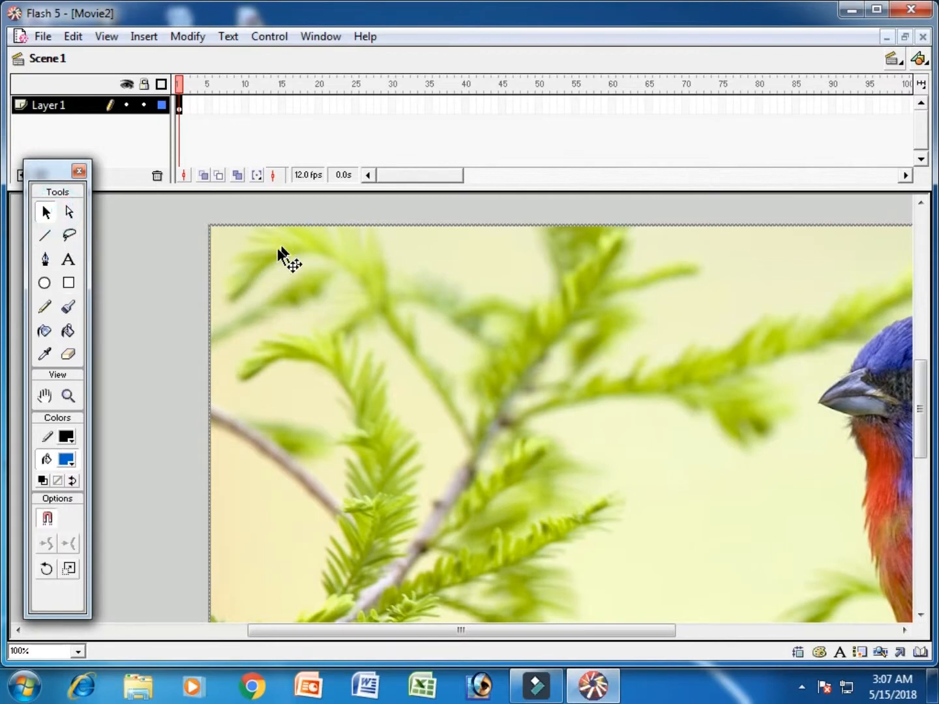
pyautogui.rightClick(245, 253)
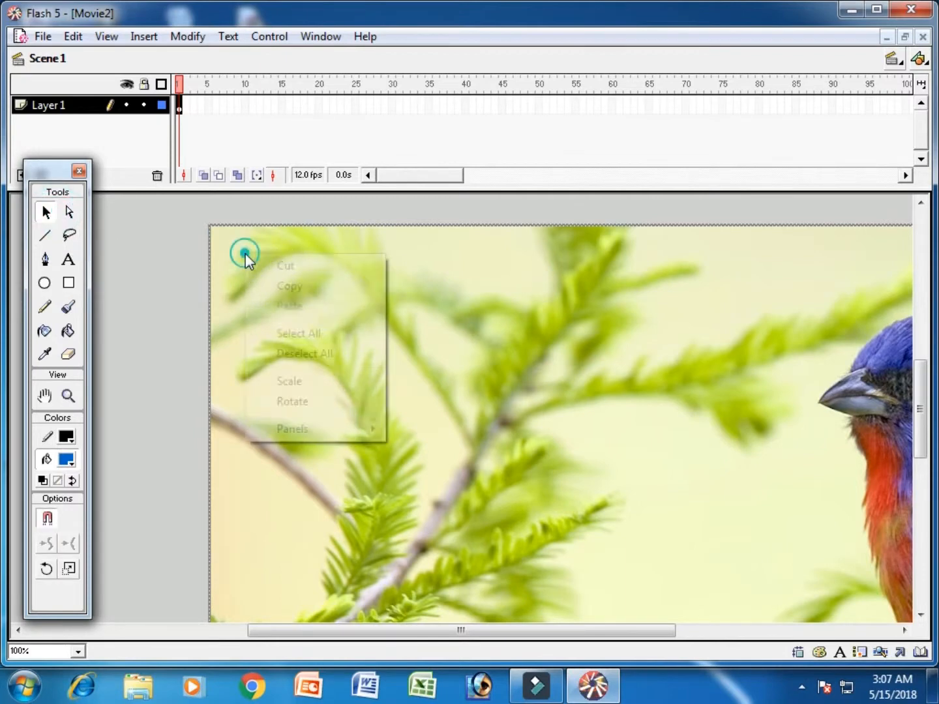
pyautogui.click(322, 384)
pyautogui.moveTo(208, 226); pyautogui.dragTo(584, 436)
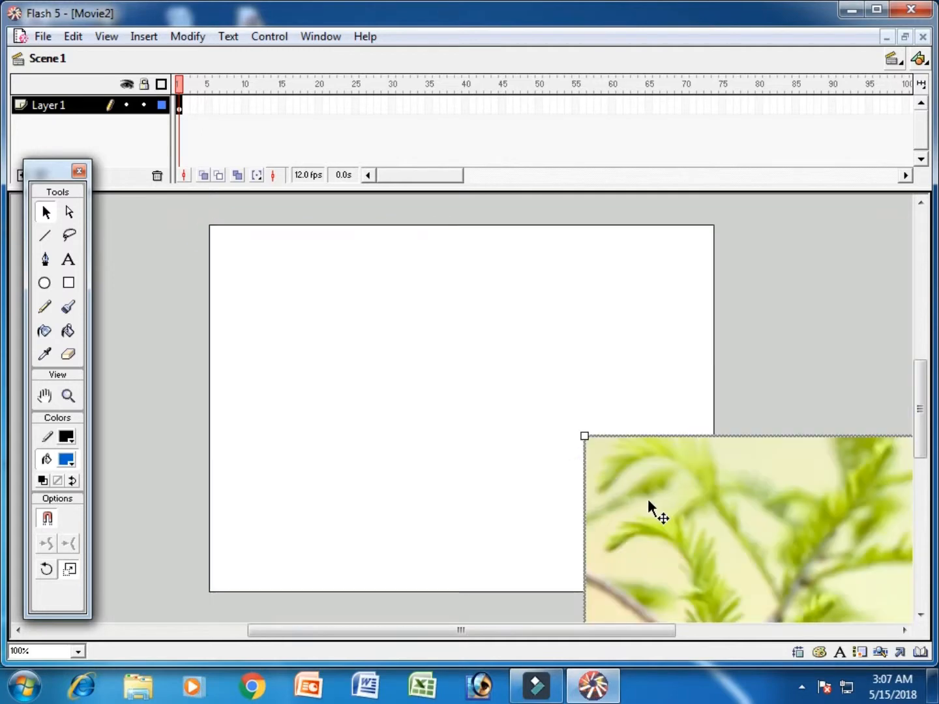
pyautogui.moveTo(659, 507); pyautogui.dragTo(420, 348)
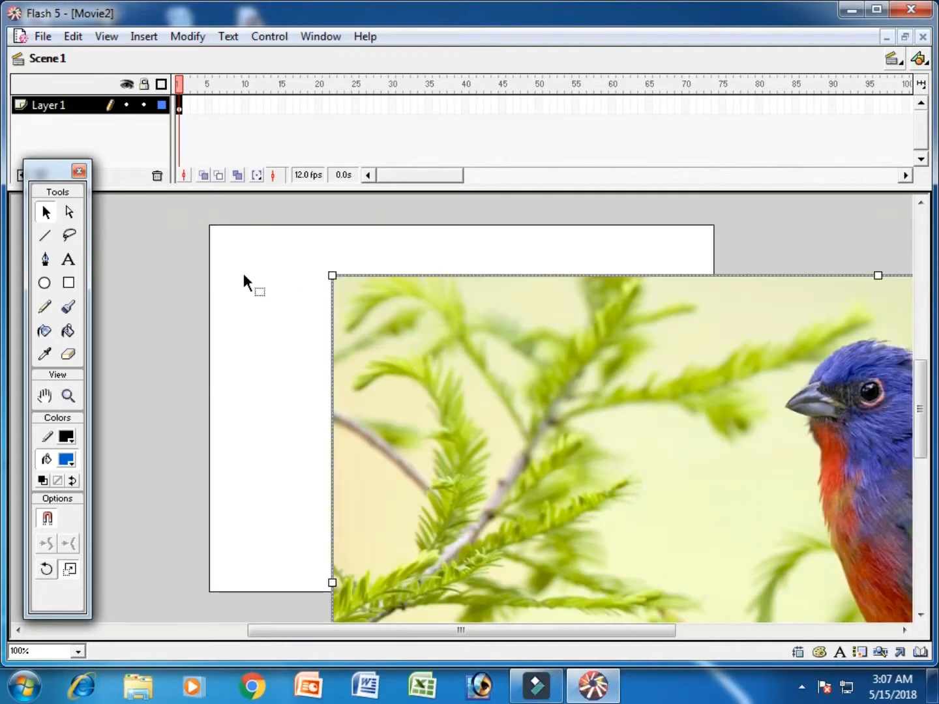
pyautogui.click(242, 277)
pyautogui.click(401, 329)
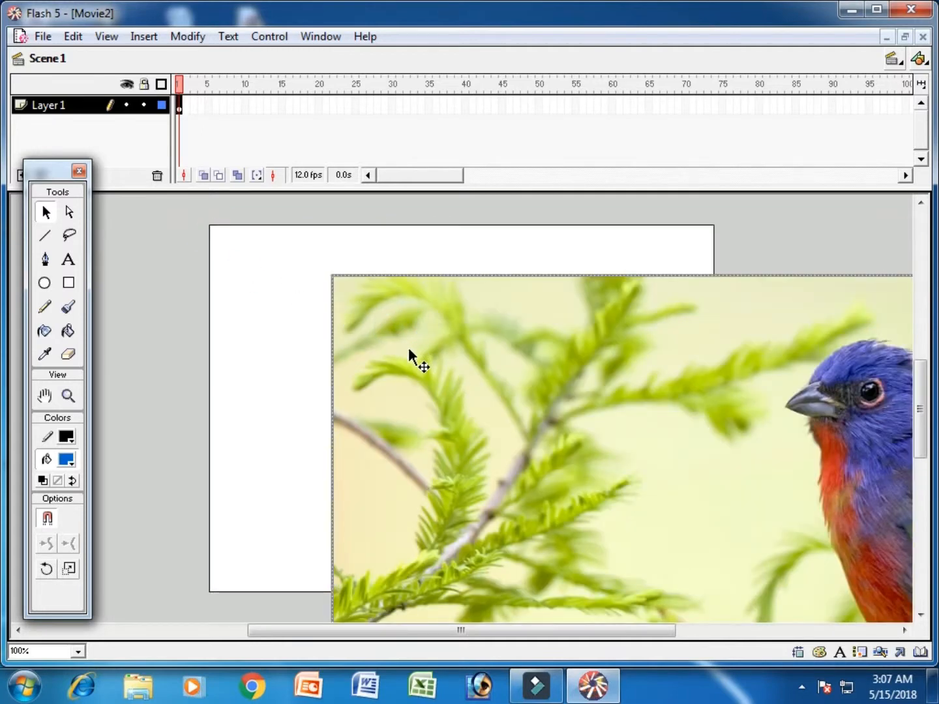
# Resize the bird image to a width of 300 and a height of 300 using the Info panel.
pyautogui.click(321, 36)
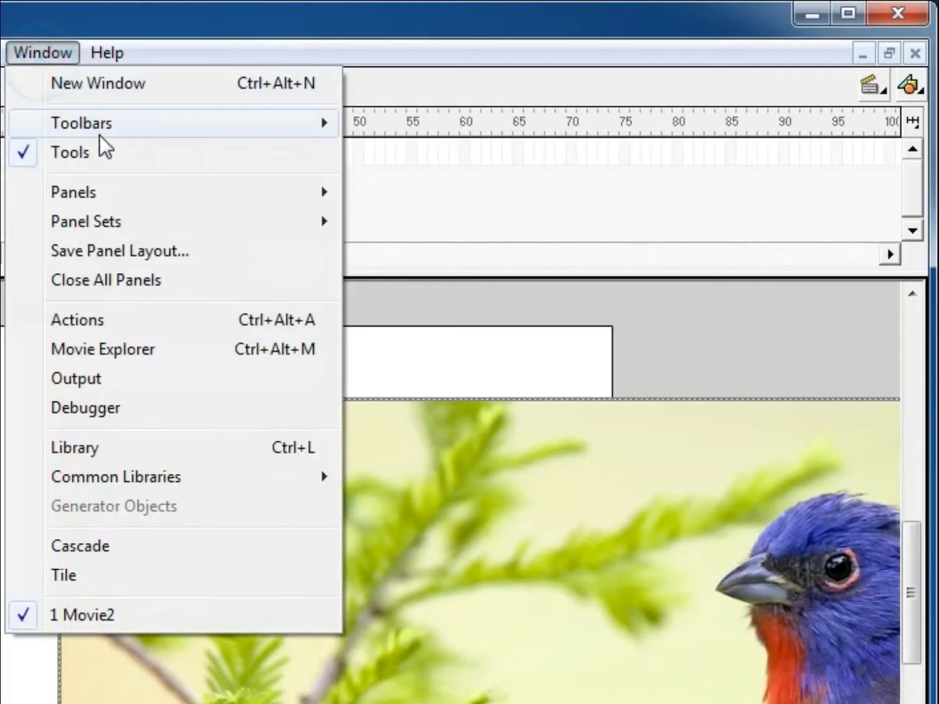
pyautogui.moveTo(377, 92)
pyautogui.moveTo(179, 191)
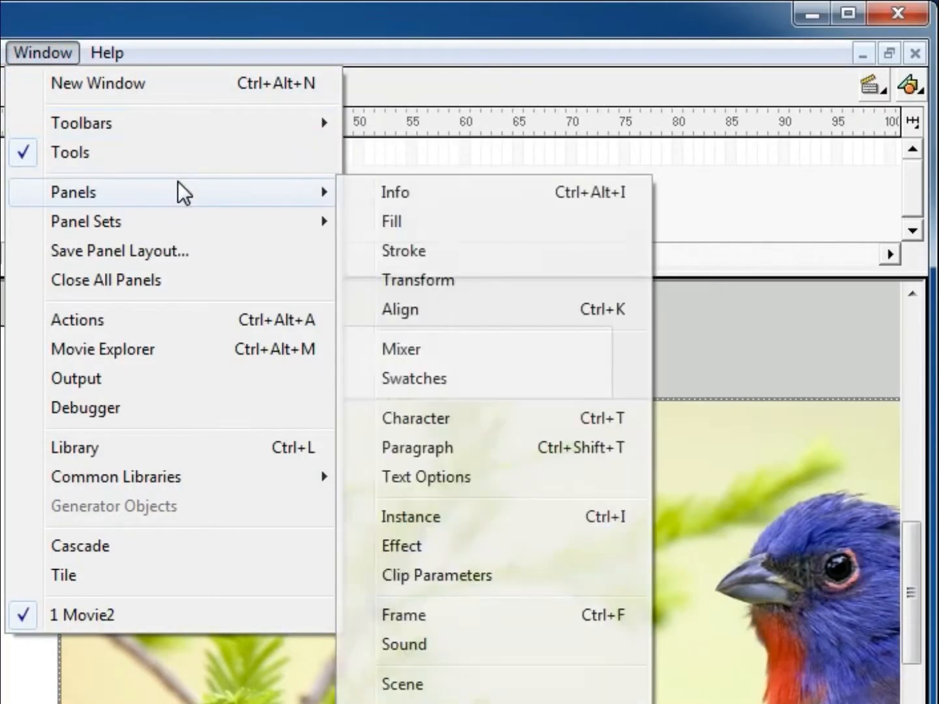
pyautogui.click(467, 192)
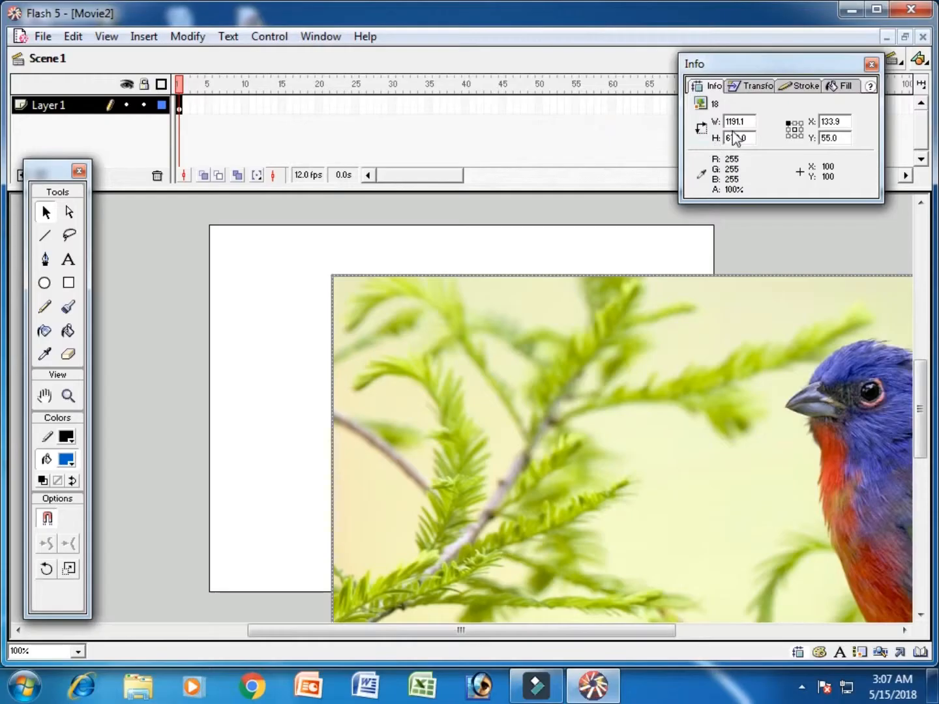
pyautogui.doubleClick(754, 122)
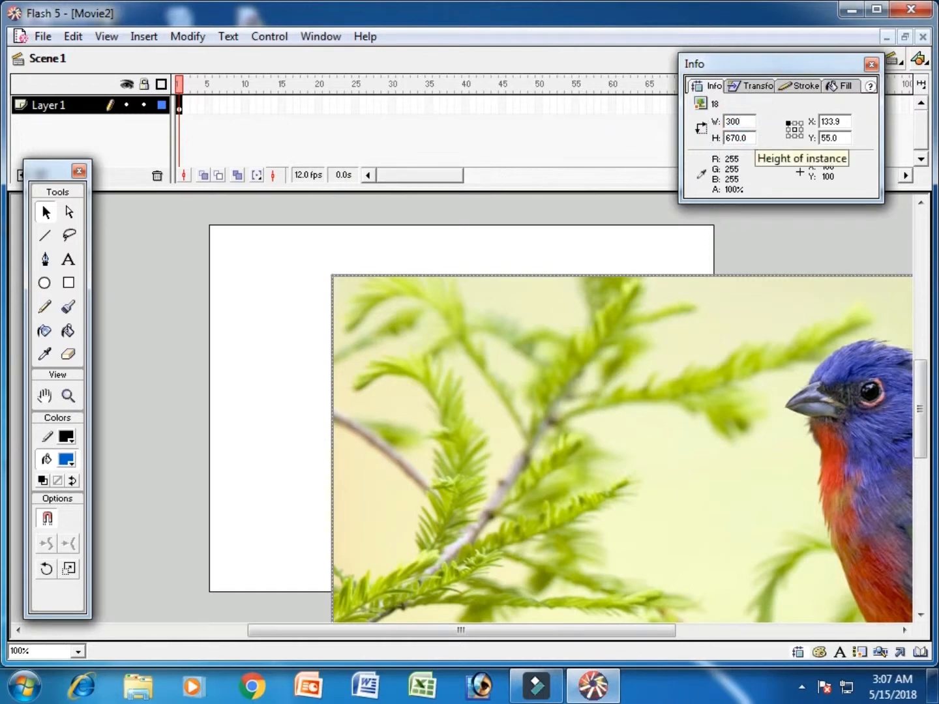
pyautogui.doubleClick(750, 139)
pyautogui.write('300')
pyautogui.press('Return')
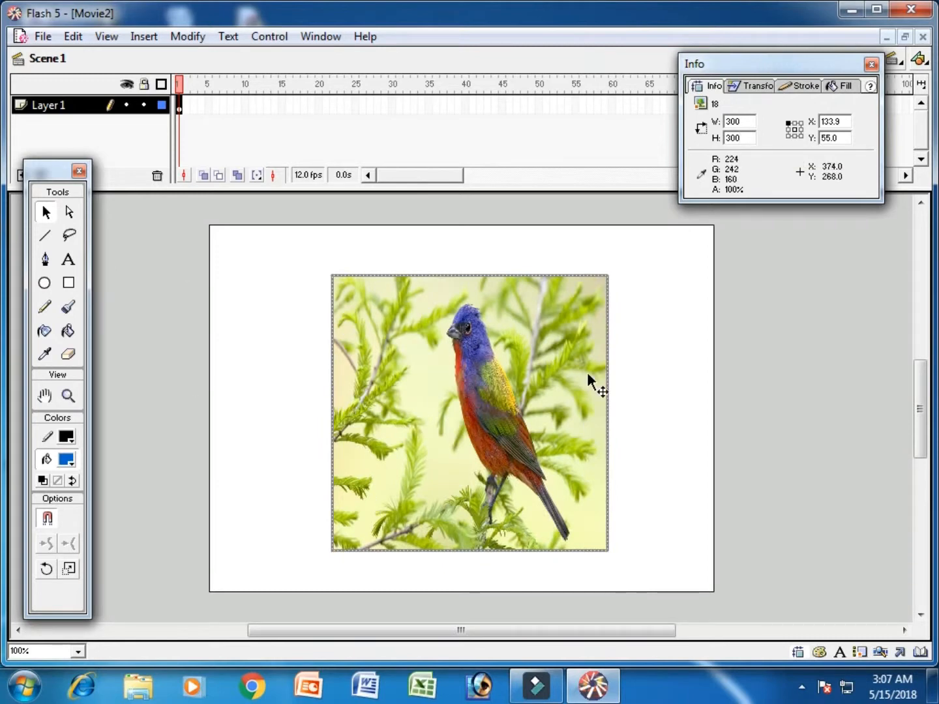
# Delete the bird image from the stage and close Movie2 without saving its changes.
pyautogui.click(871, 65)
pyautogui.press('Delete')
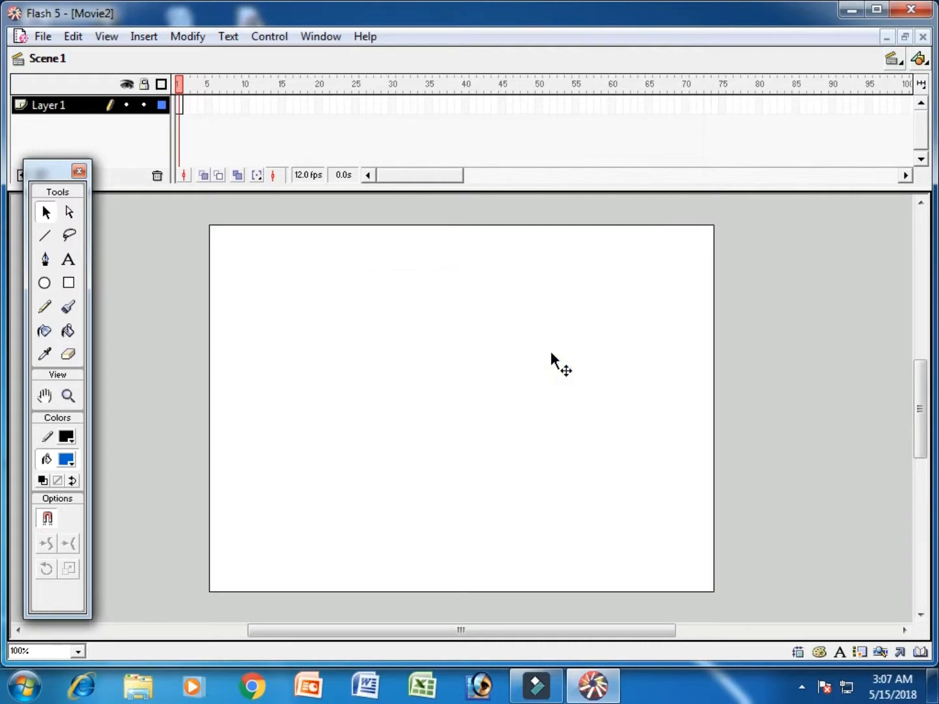
pyautogui.click(43, 35)
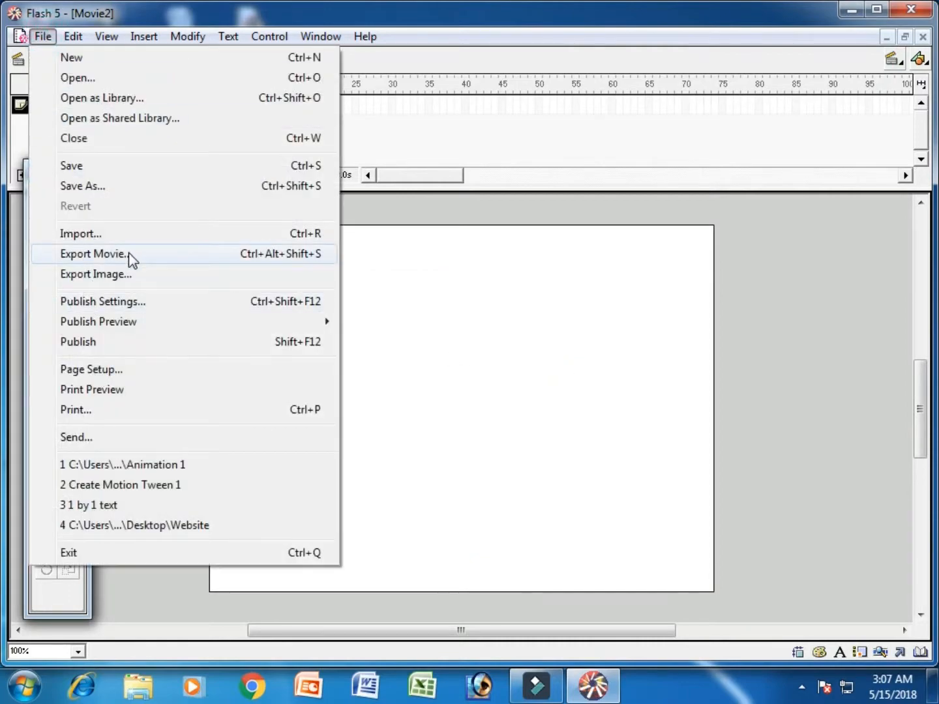
pyautogui.click(394, 174)
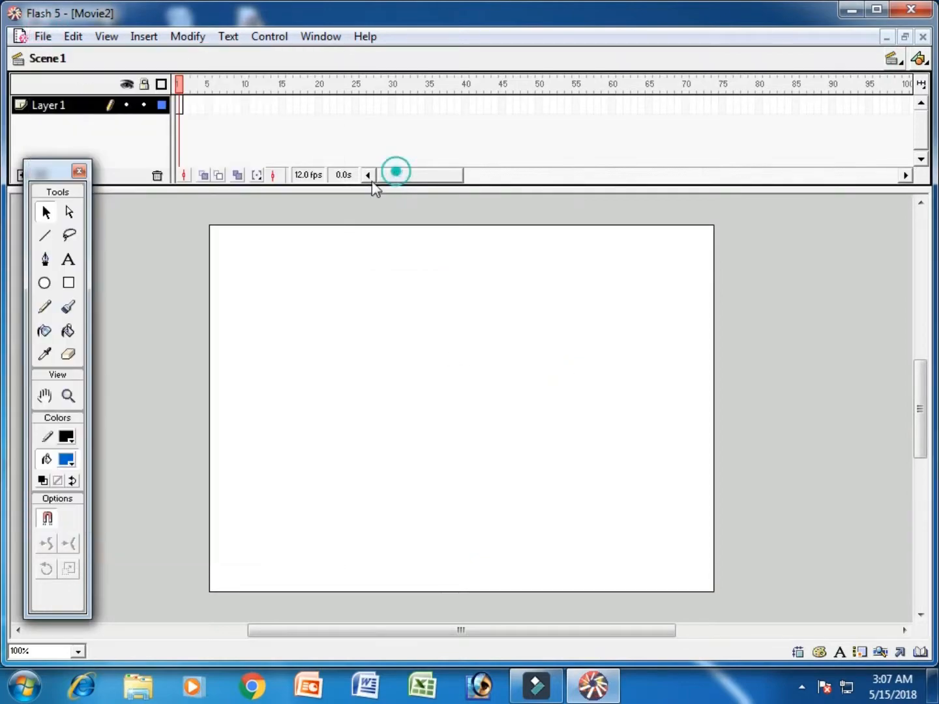
pyautogui.click(43, 36)
pyautogui.click(103, 137)
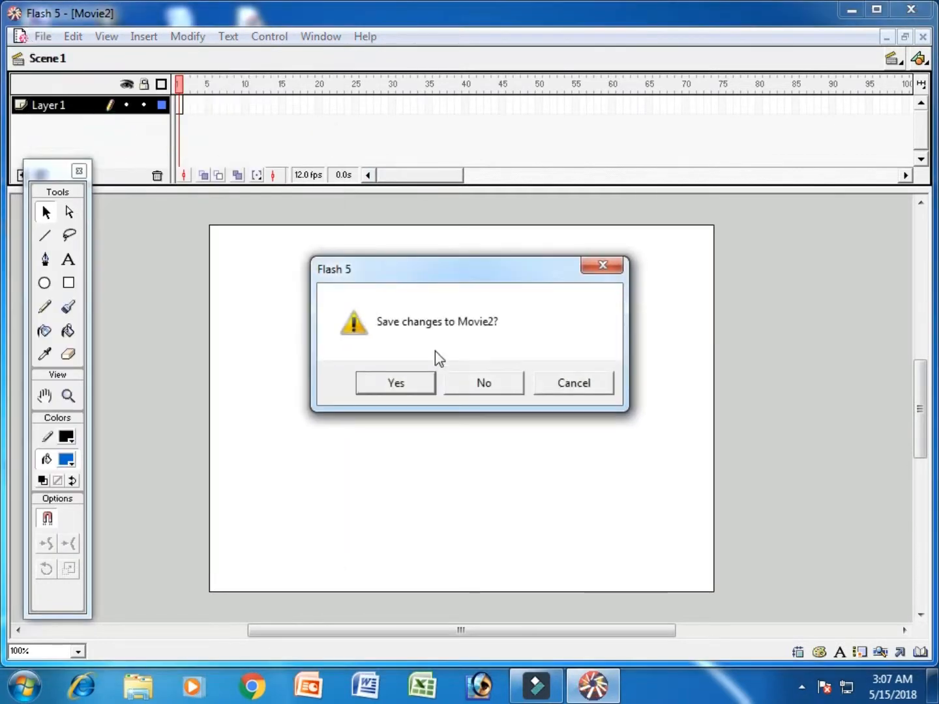
pyautogui.click(485, 385)
pyautogui.click(22, 38)
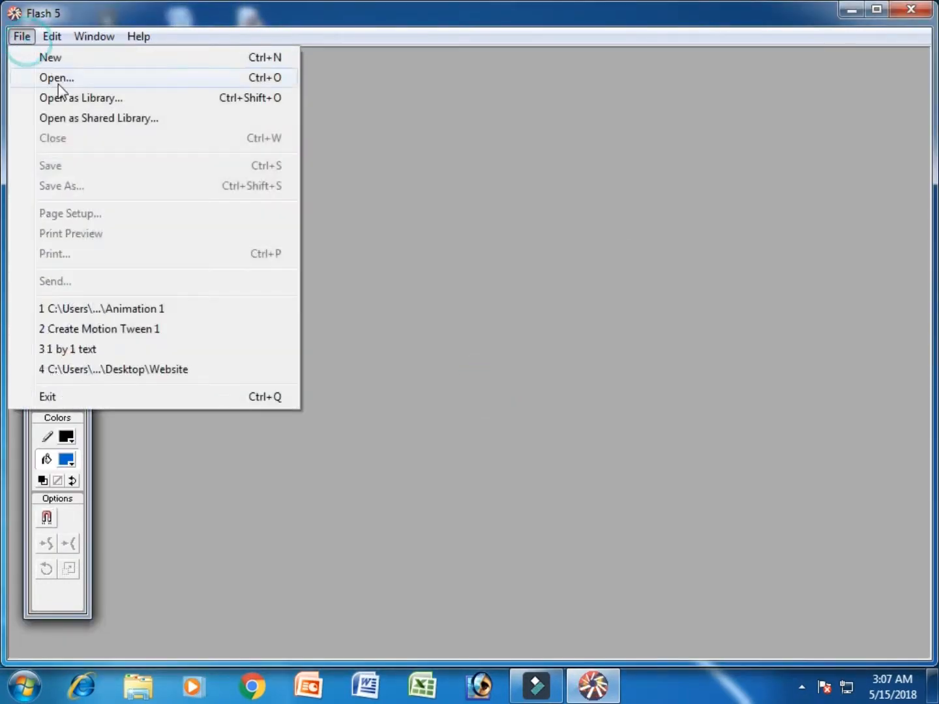
pyautogui.click(76, 79)
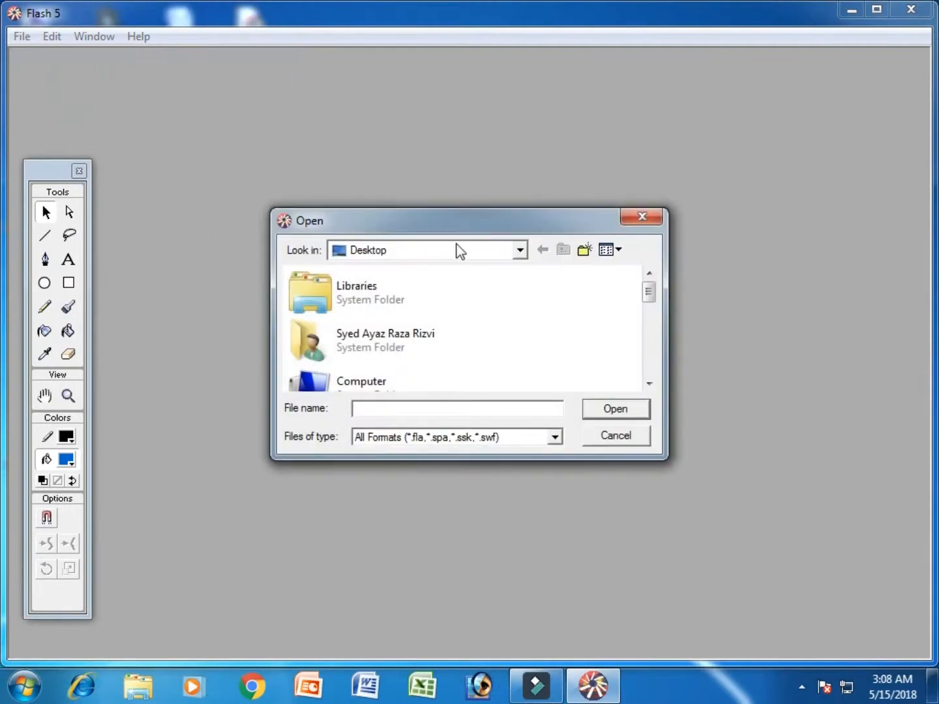
pyautogui.moveTo(648, 293); pyautogui.dragTo(646, 384)
pyautogui.click(420, 249)
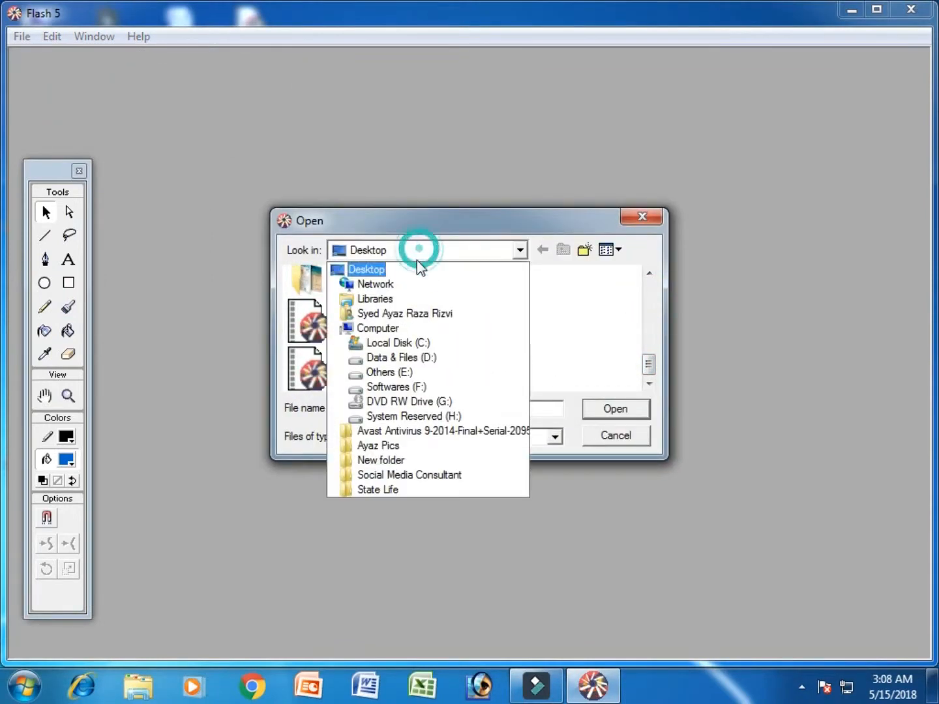
pyautogui.click(420, 358)
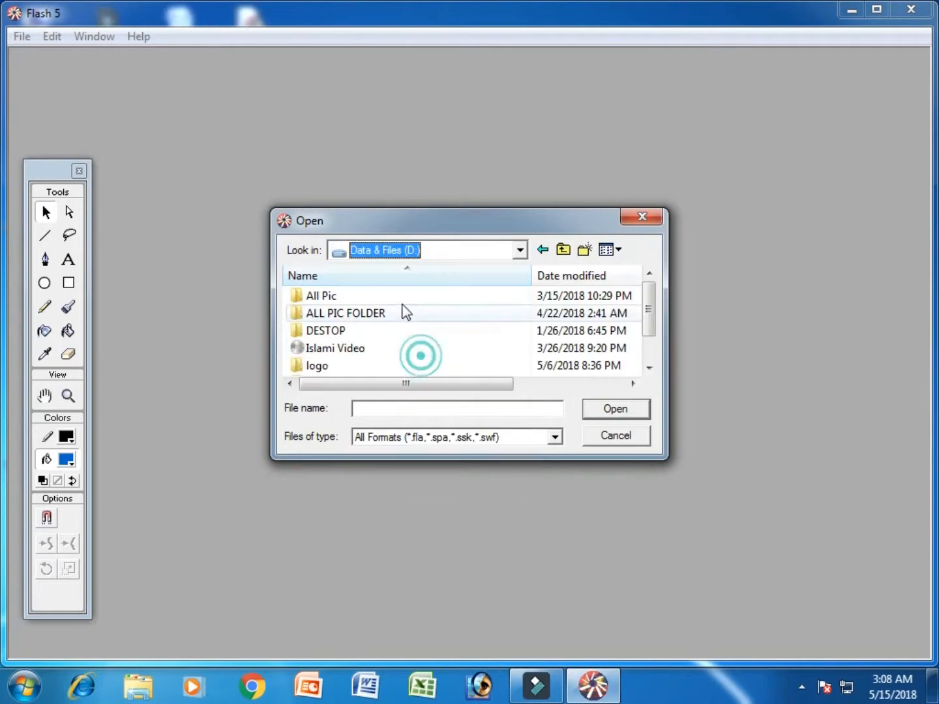
pyautogui.click(608, 444)
# Create a new blank movie and add the dark red text "EXPERTS INN INSTITUTE" near the upper-left part of the stage.
pyautogui.click(22, 36)
pyautogui.click(39, 57)
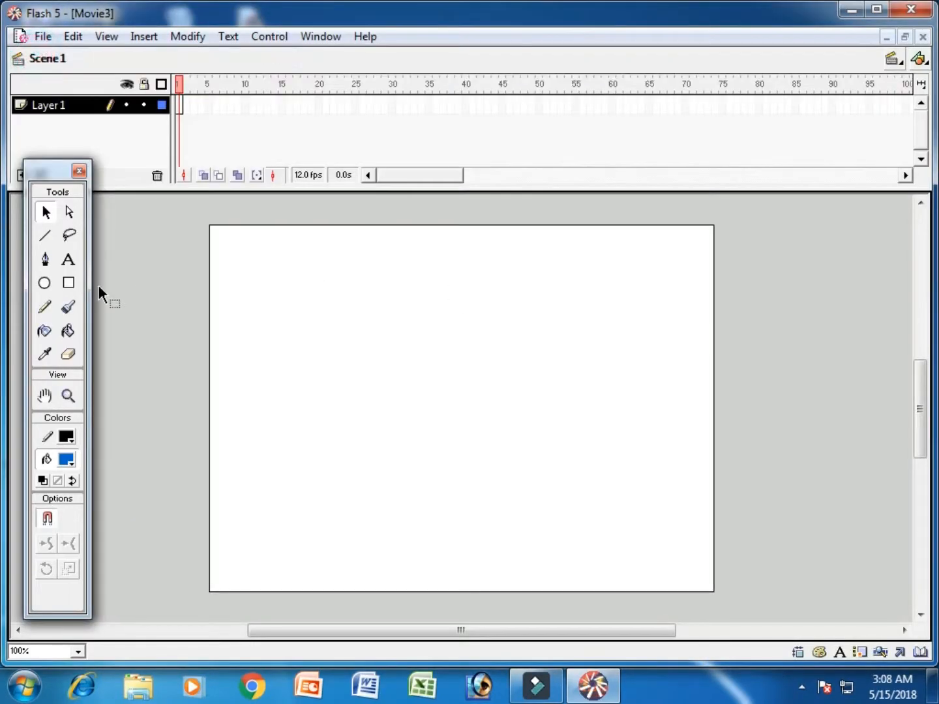
pyautogui.click(44, 283)
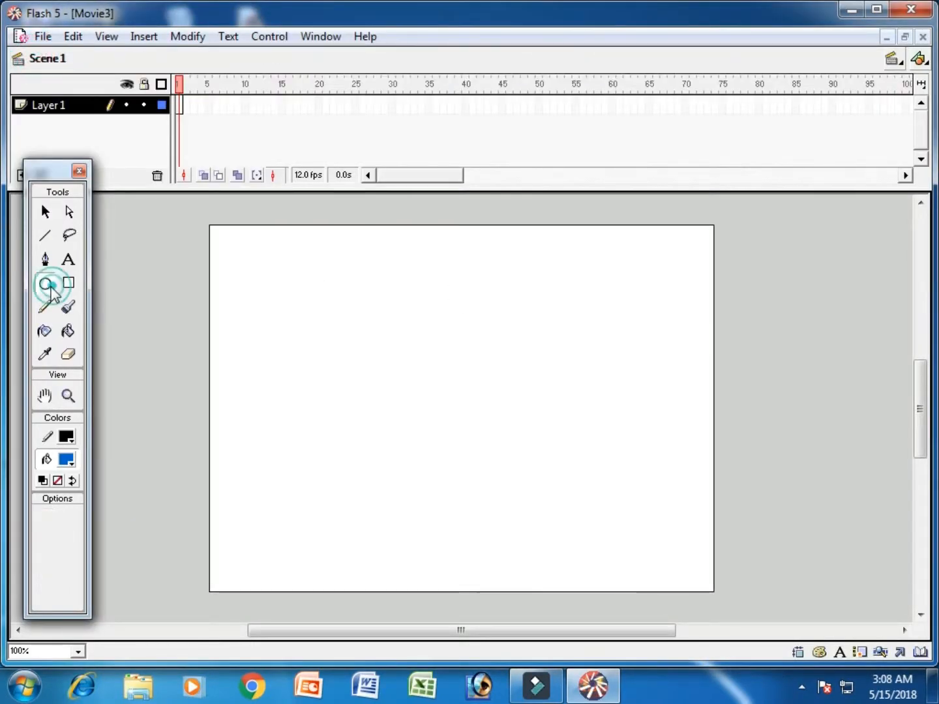
pyautogui.click(72, 461)
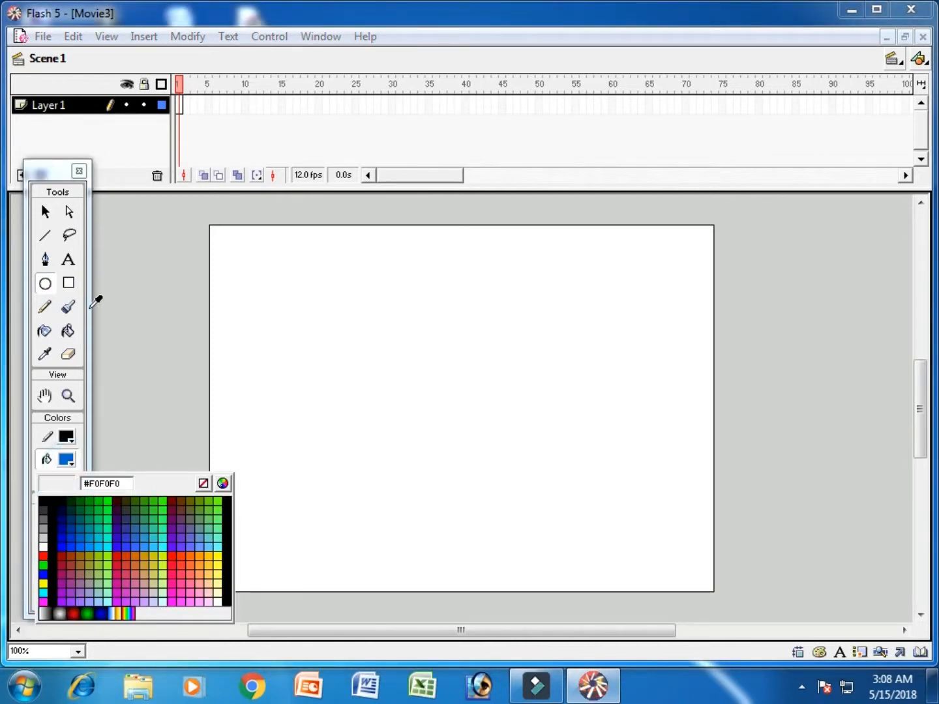
pyautogui.click(68, 259)
pyautogui.click(229, 312)
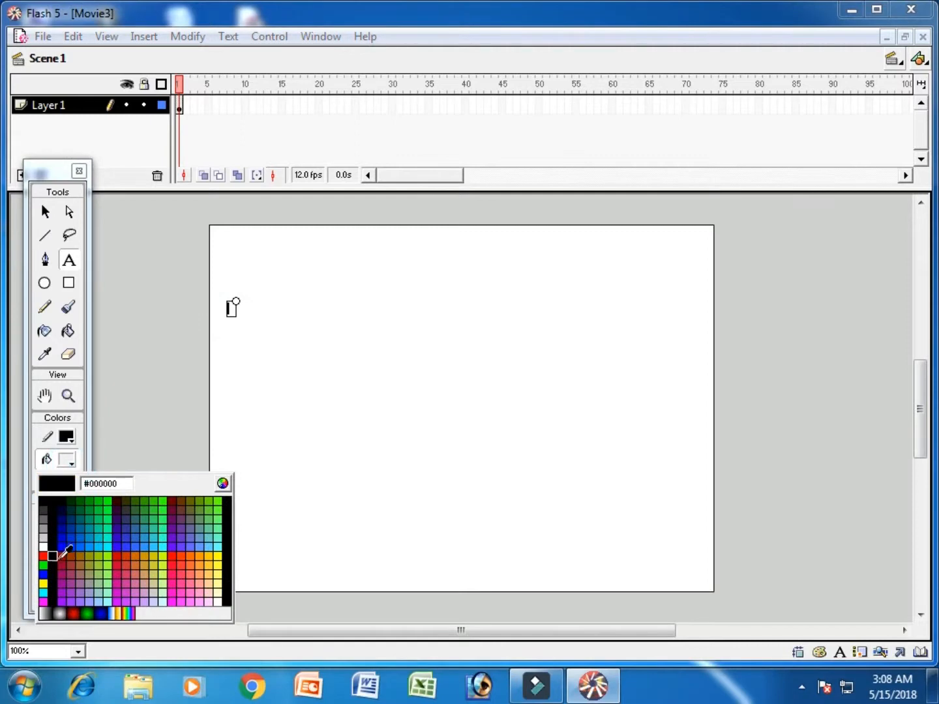
pyautogui.click(60, 555)
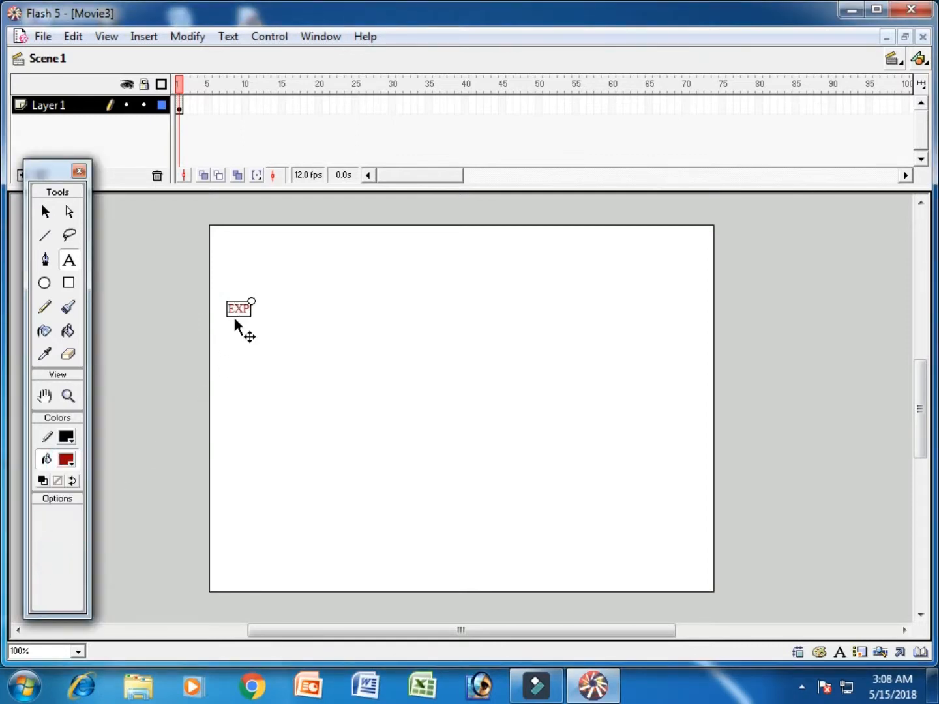
pyautogui.write('ERTS INN INS')
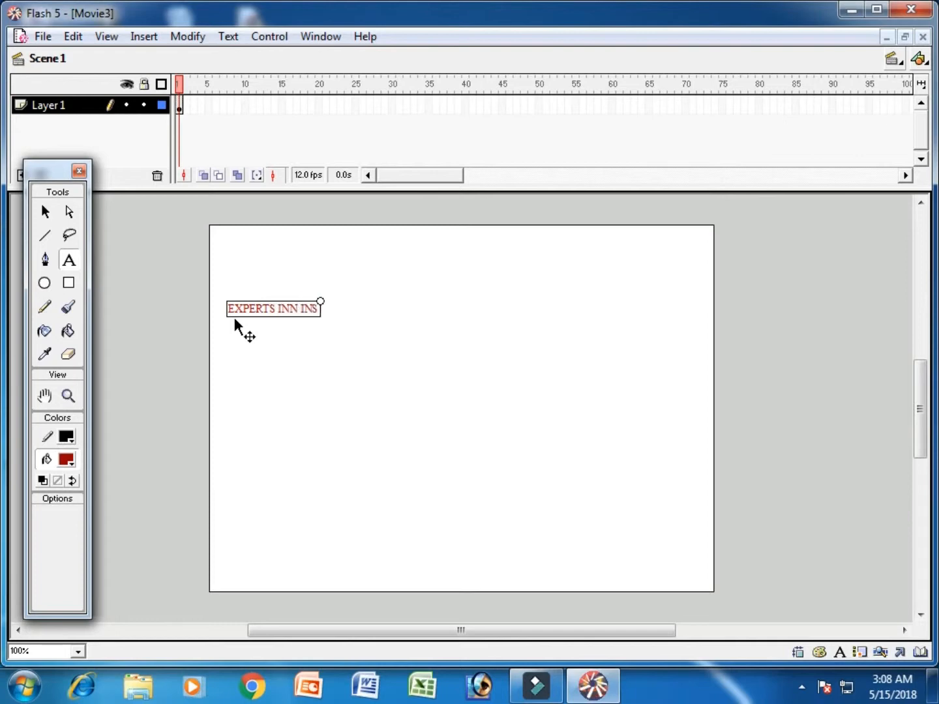
pyautogui.write('TITUTE')
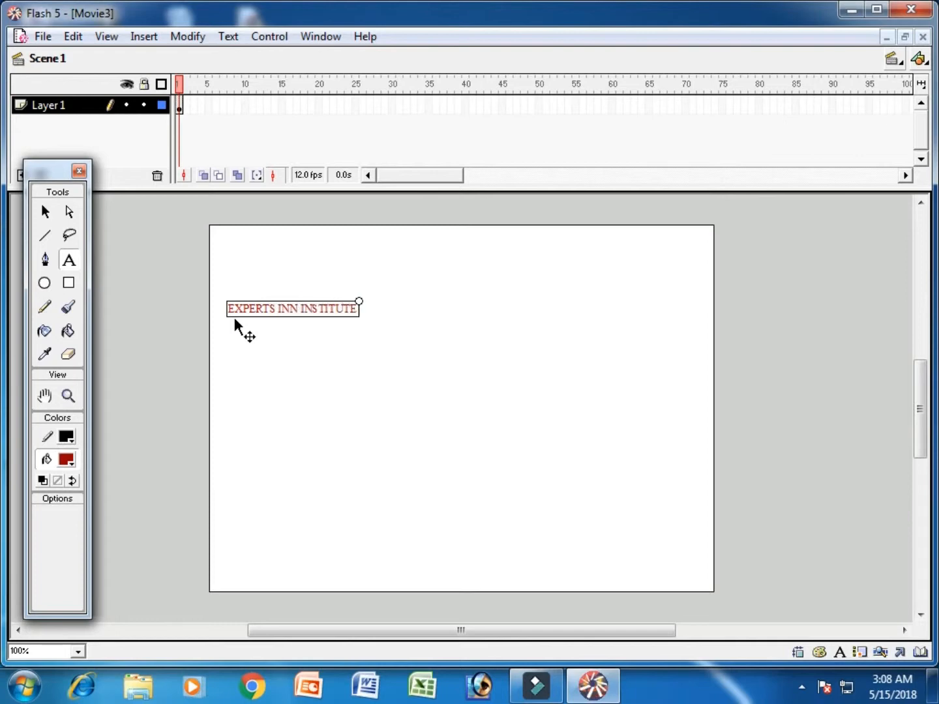
# Enlarge the whole "EXPERTS INN INSTITUTE" text until it spans slightly more than the stage's width.
pyautogui.hotkey('ctrl', 'a')
pyautogui.click(228, 36)
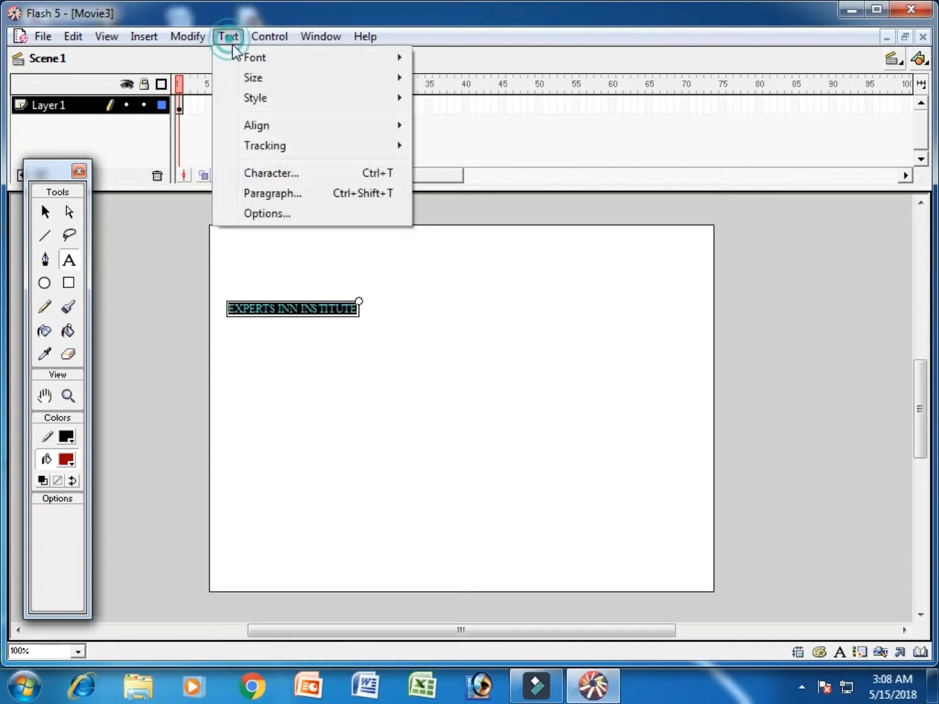
pyautogui.moveTo(273, 81)
pyautogui.click(462, 266)
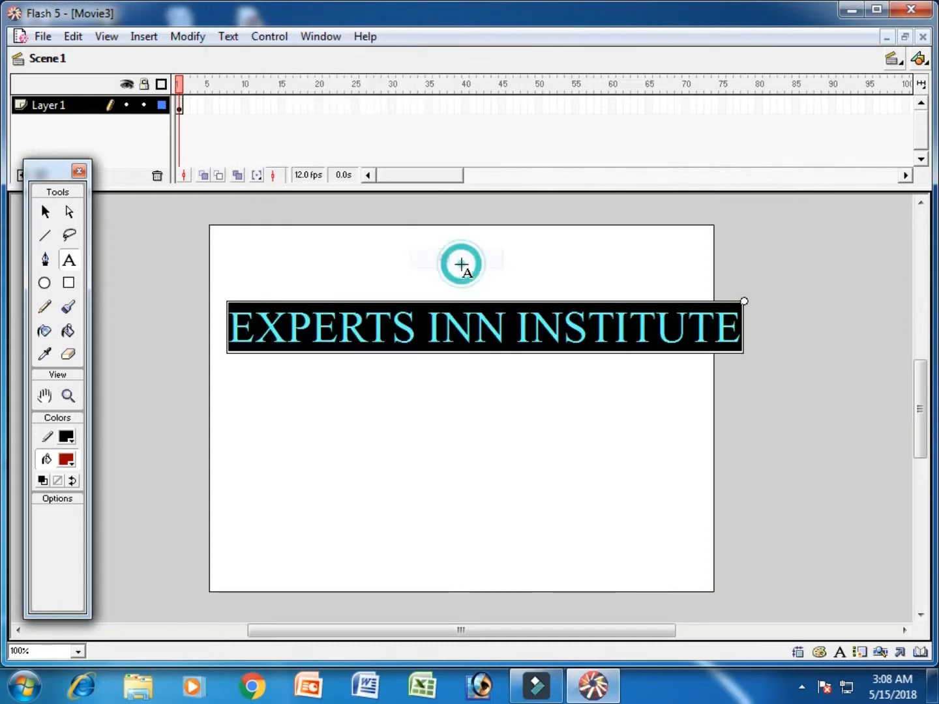
# Create a motion tween from frame 1 of Layer 1 and insert a keyframe at frame 30.
pyautogui.click(43, 210)
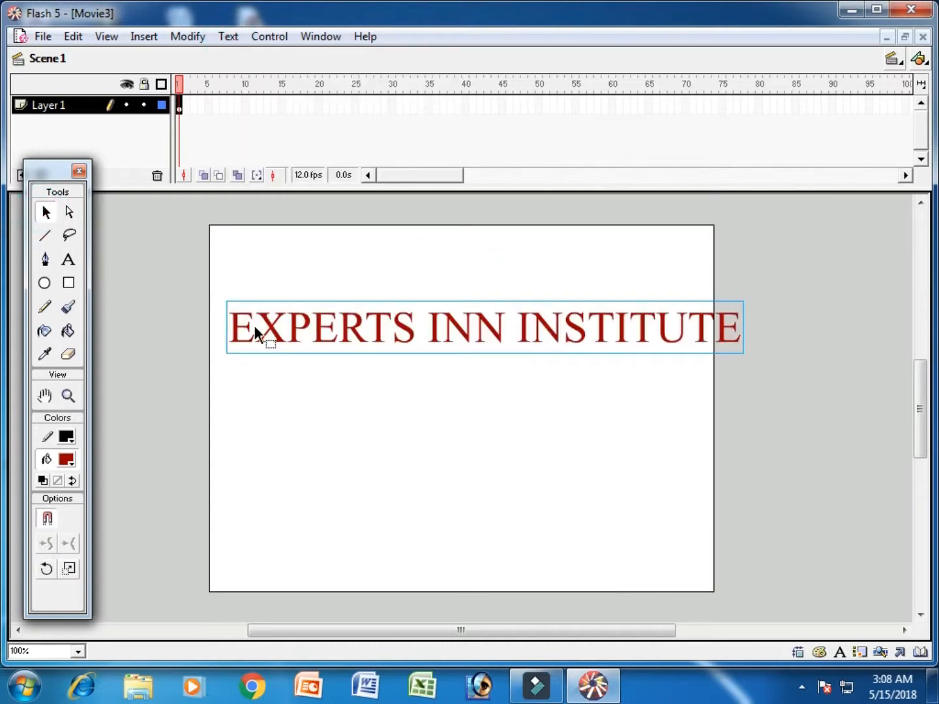
pyautogui.rightClick(203, 107)
pyautogui.click(225, 120)
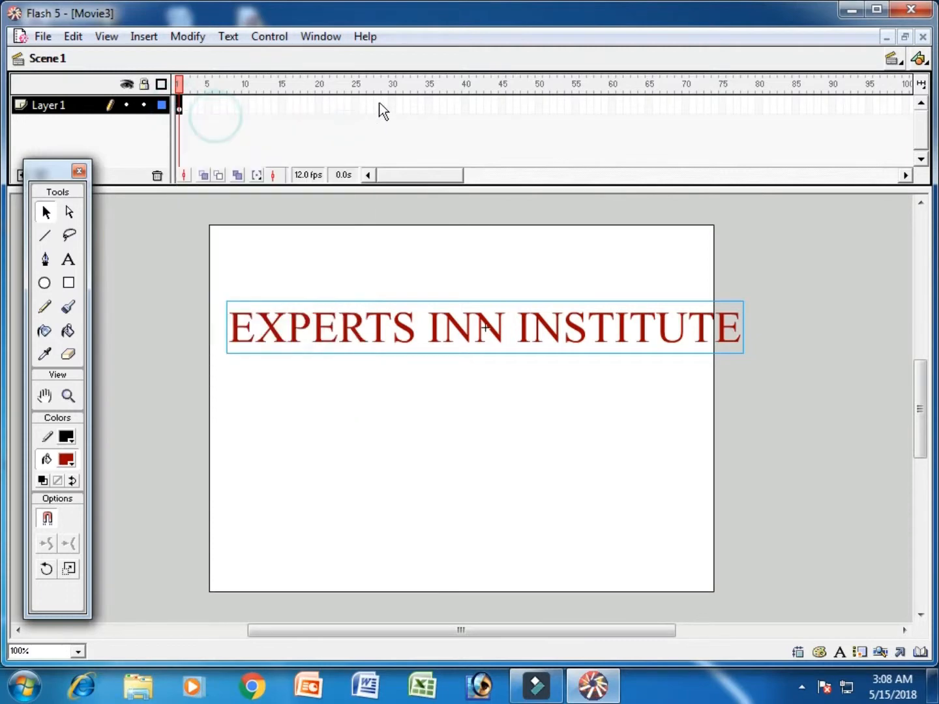
pyautogui.click(392, 106)
pyautogui.press('F6')
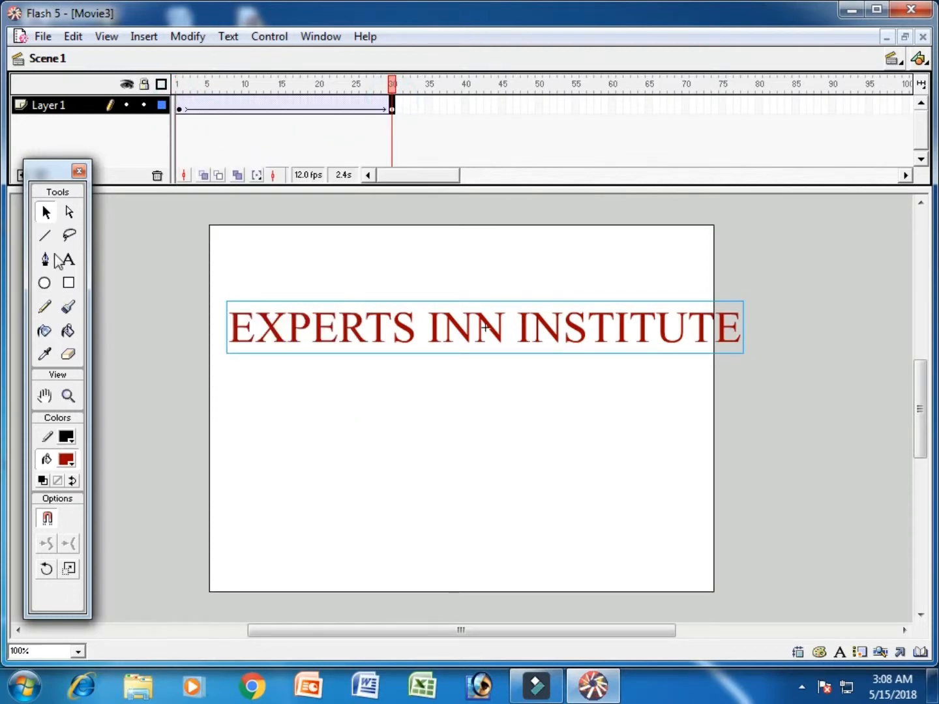
# Move the text at frame 30 just beyond the stage's right edge and play back the animation.
pyautogui.click(68, 212)
pyautogui.click(48, 212)
pyautogui.moveTo(380, 326); pyautogui.dragTo(881, 352)
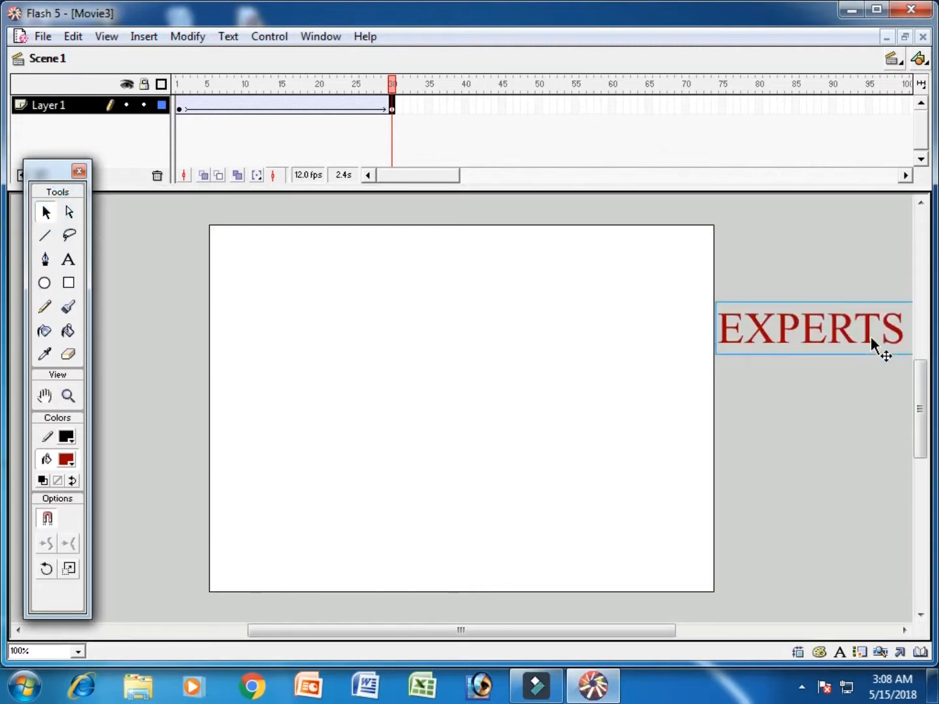
pyautogui.press('Return')
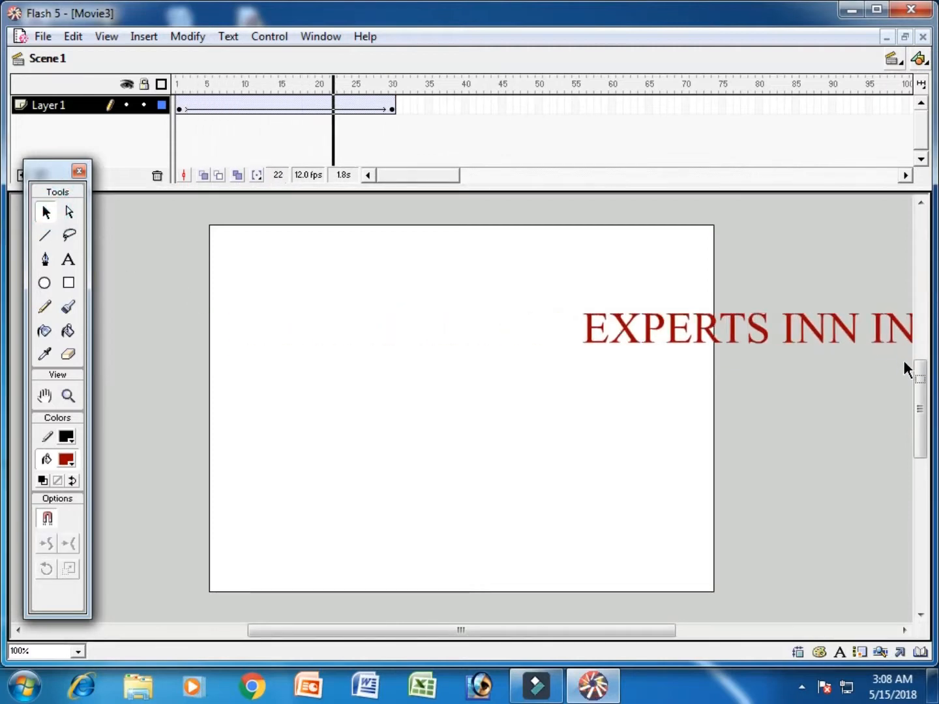
# Insert a keyframe at frame 55 and move the text back onto the stage.
pyautogui.click(576, 104)
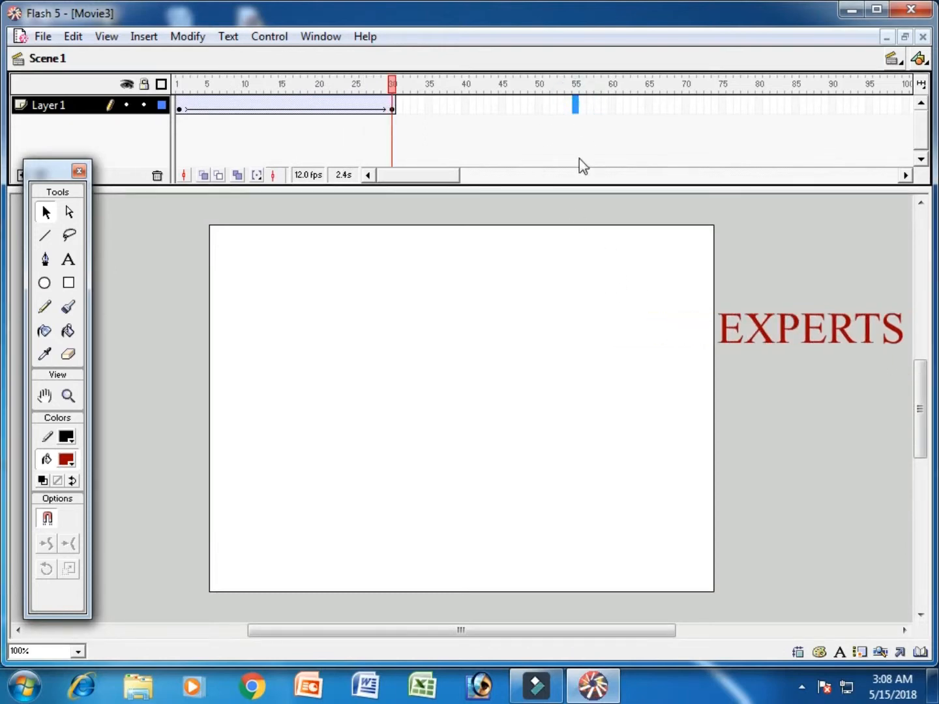
pyautogui.press('F6')
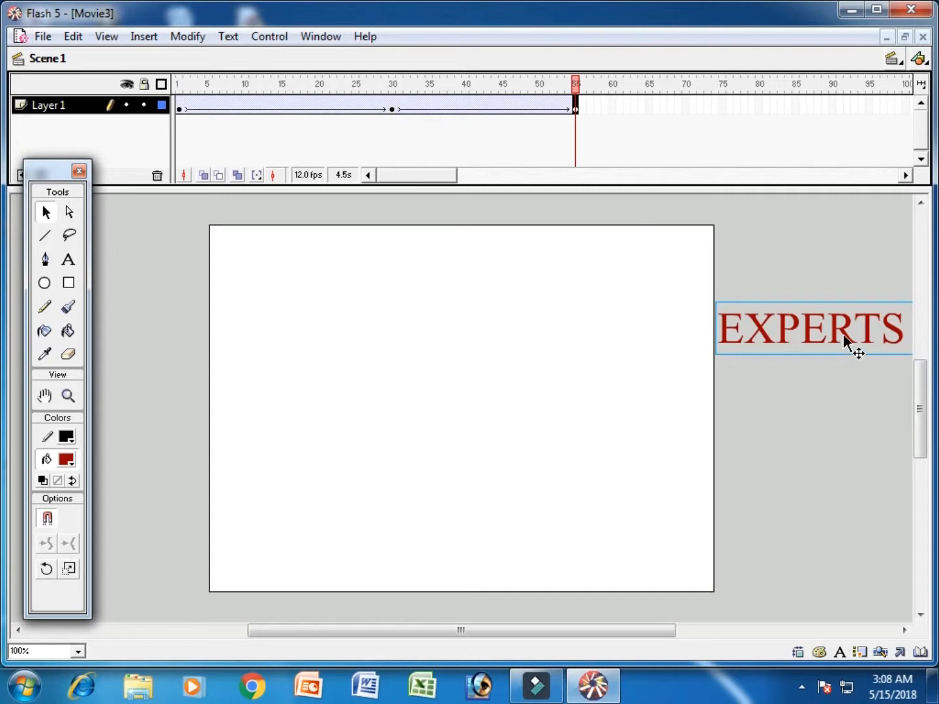
pyautogui.moveTo(846, 342); pyautogui.dragTo(312, 332)
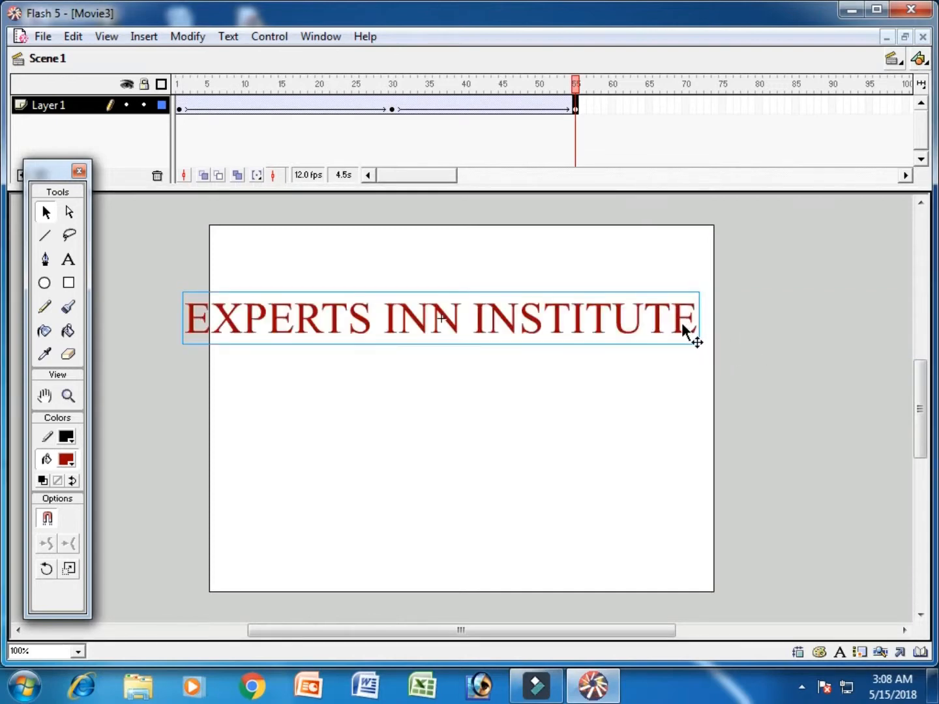
# Move the text at frame 55 beyond the stage's left edge and play back the animation.
pyautogui.moveTo(685, 333); pyautogui.dragTo(168, 334)
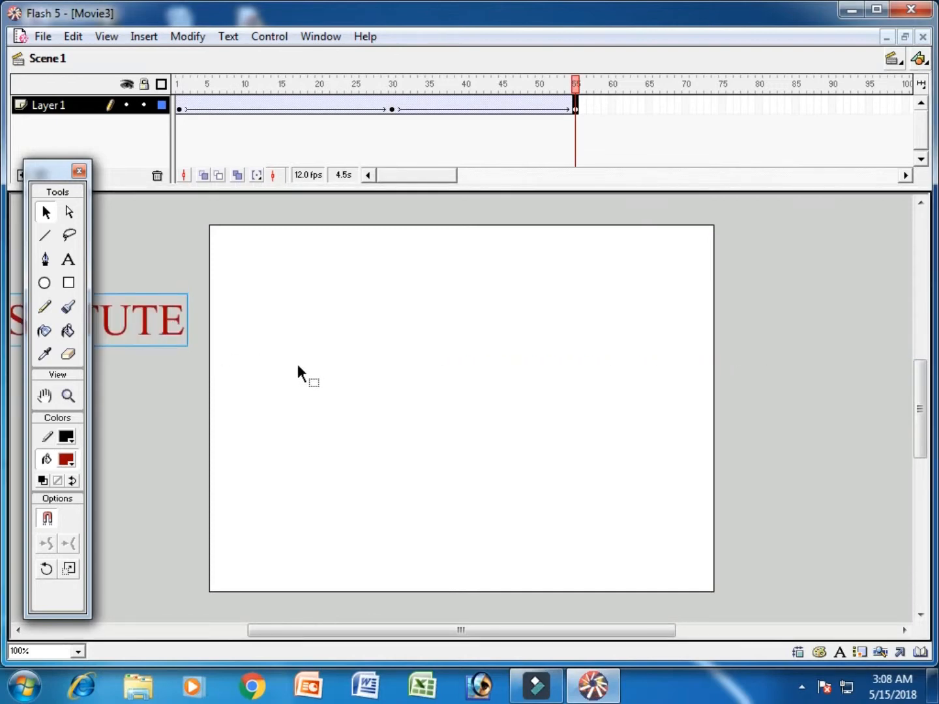
pyautogui.press('Return')
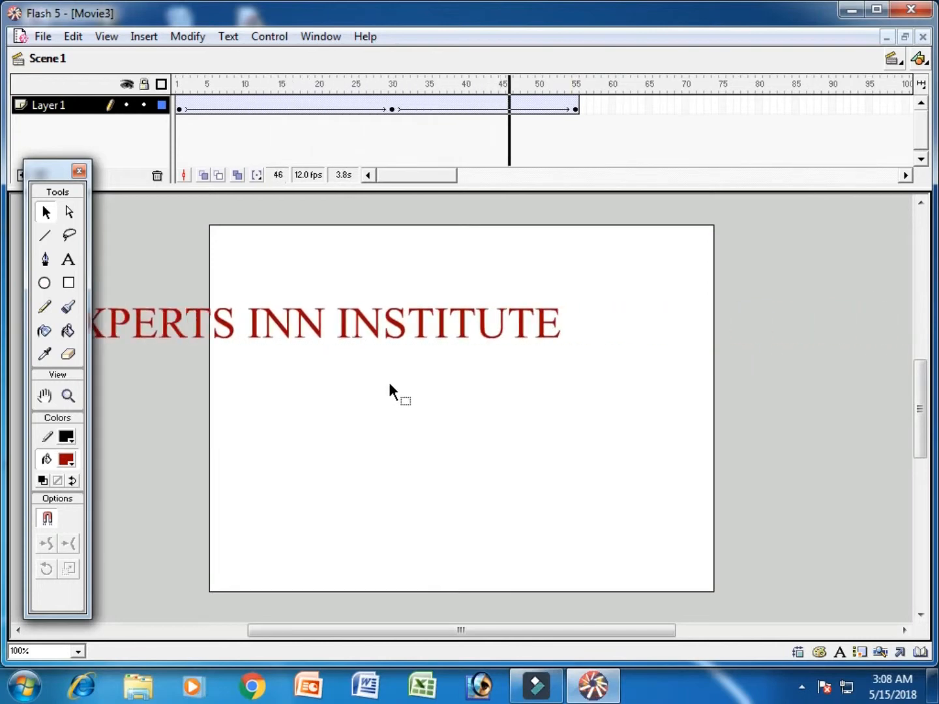
pyautogui.click(613, 109)
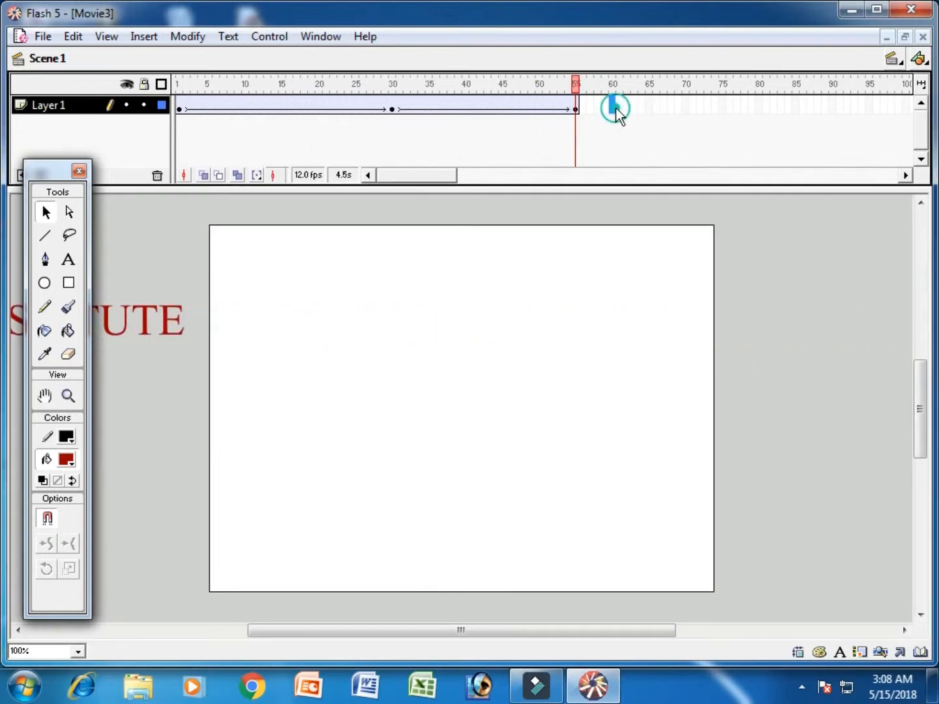
# Save the movie to the Desktop as a Flash Movie named "Basic Animatiion".
pyautogui.click(42, 36)
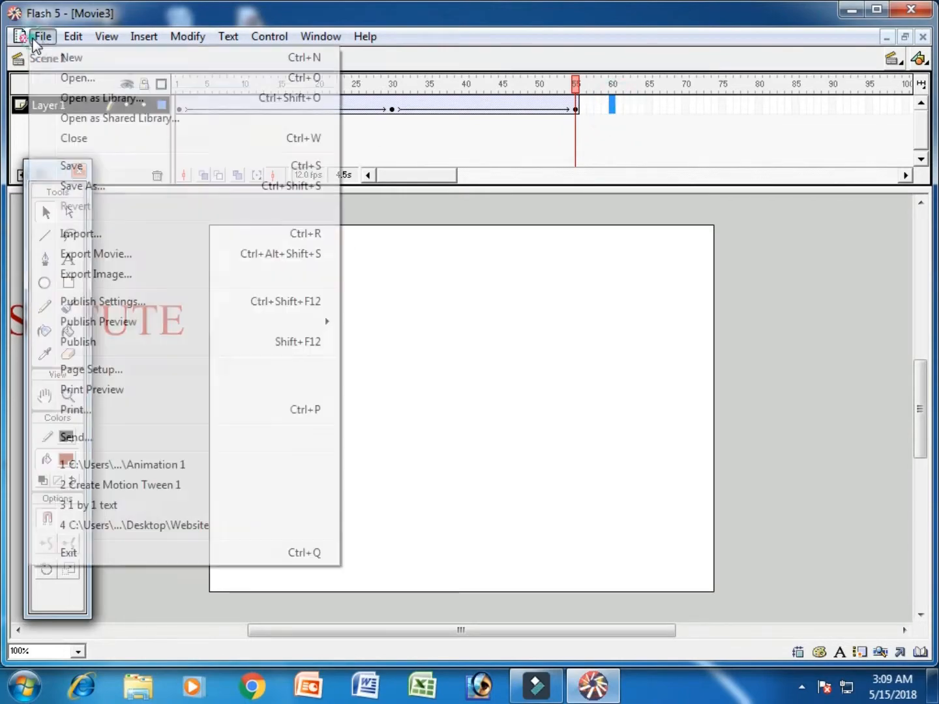
pyautogui.click(104, 169)
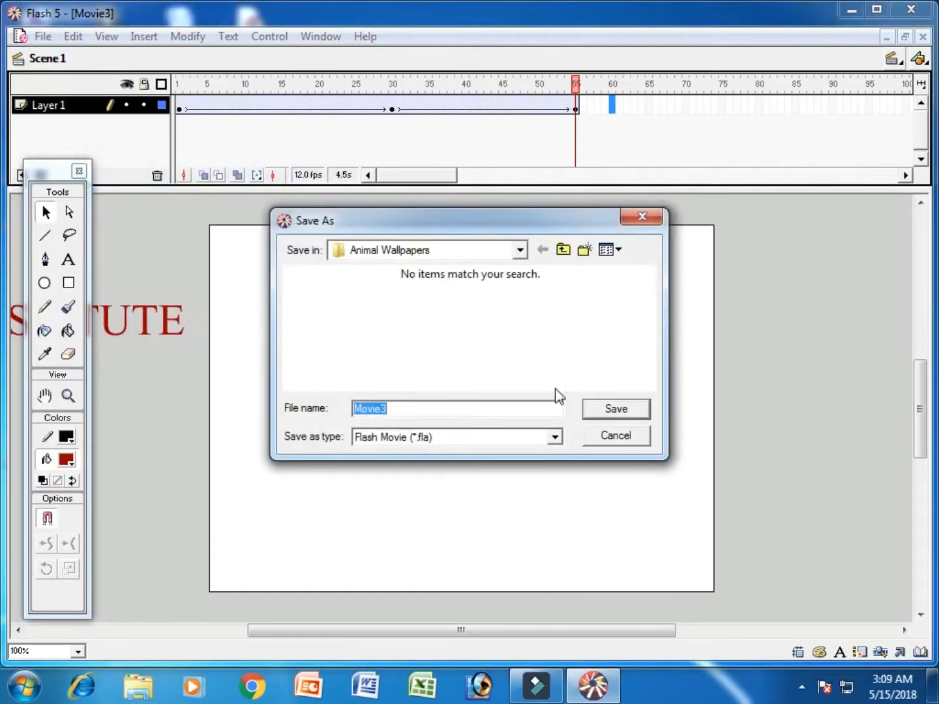
pyautogui.click(413, 248)
pyautogui.click(371, 270)
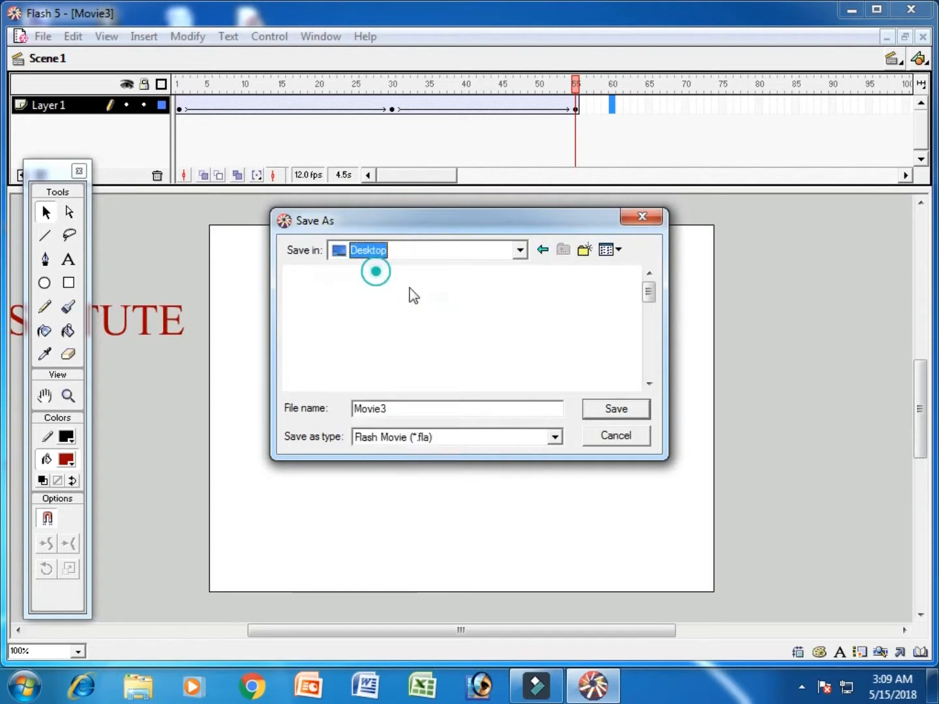
pyautogui.moveTo(416, 409); pyautogui.dragTo(346, 405)
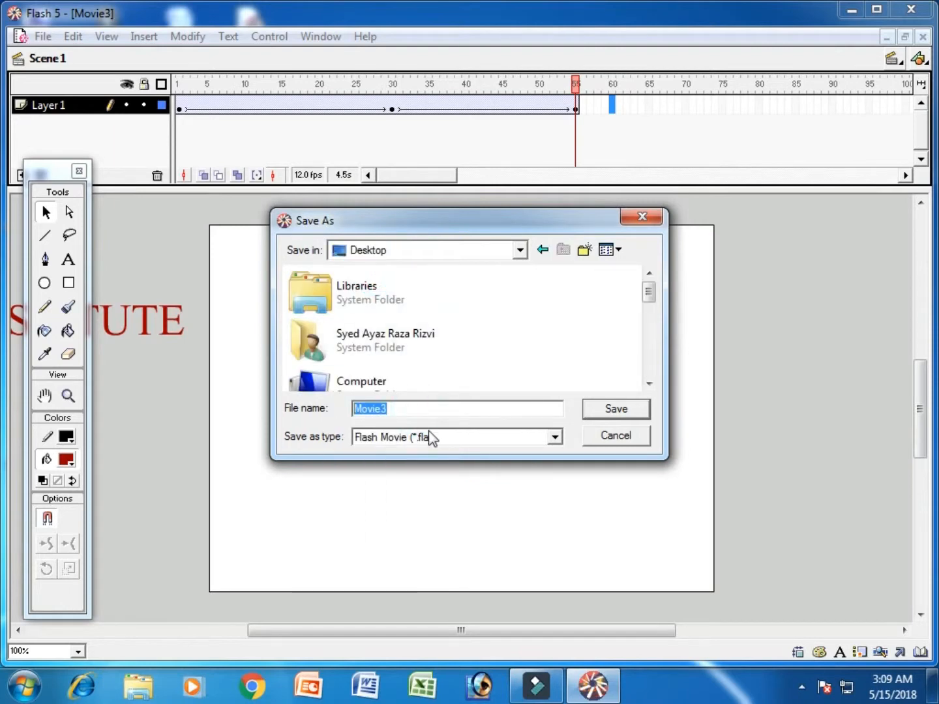
pyautogui.write('AN')
pyautogui.press('BackSpace')
pyautogui.press('BackSpace')
pyautogui.press('BackSpace')
pyautogui.press('BackSpace')
pyautogui.write('Basic Anma')
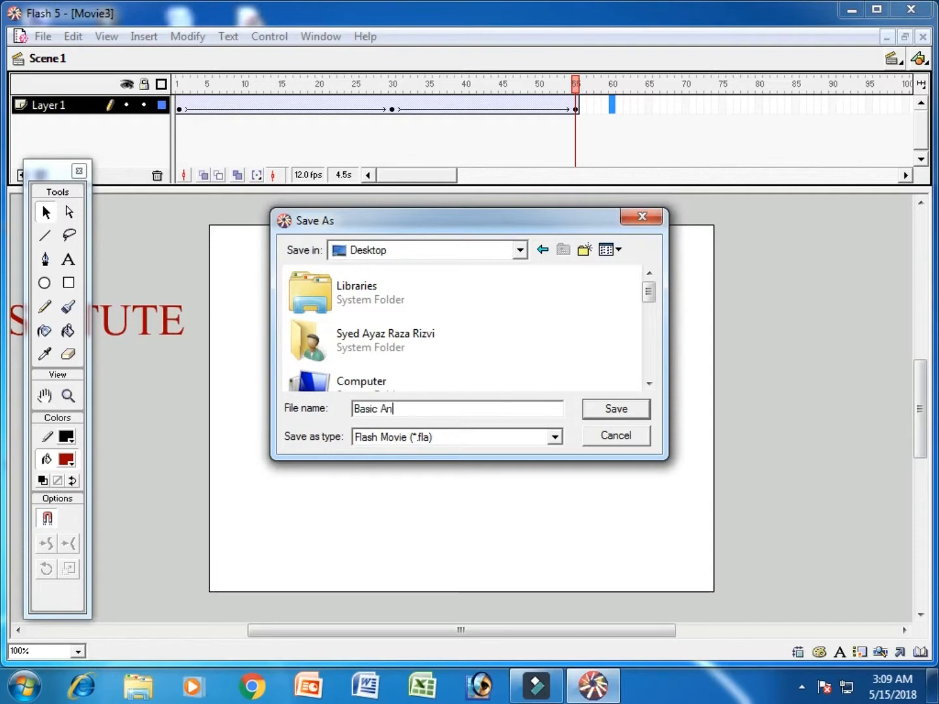
pyautogui.press('BackSpace')
pyautogui.press('BackSpace')
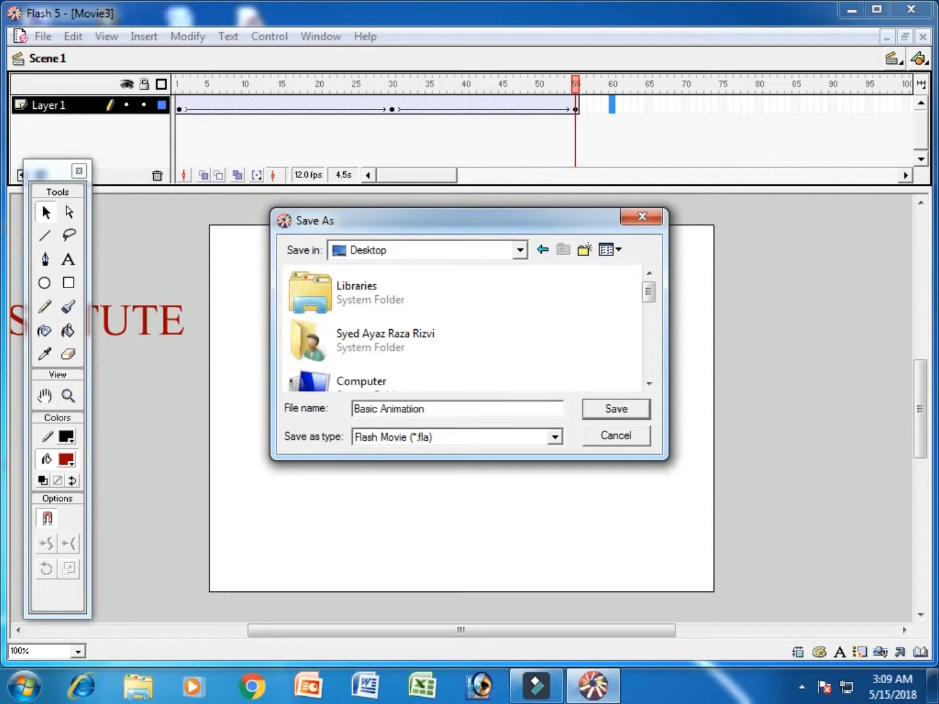
pyautogui.click(638, 411)
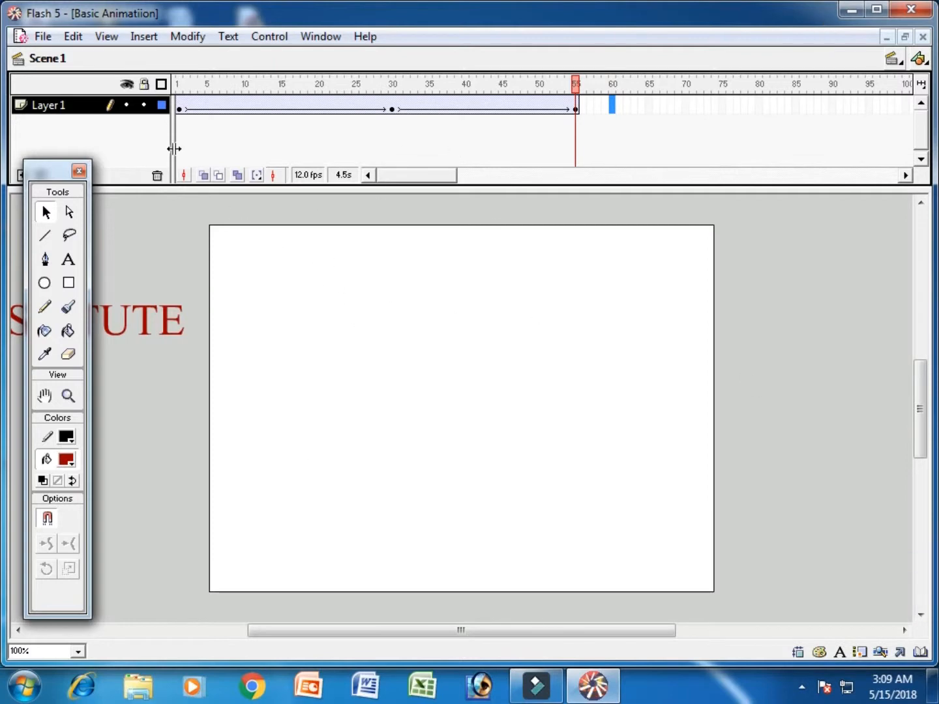
# Export the movie to the Desktop as the Flash Player (*.swf) file "Basic Animation Export" with the default export settings.
pyautogui.click(42, 37)
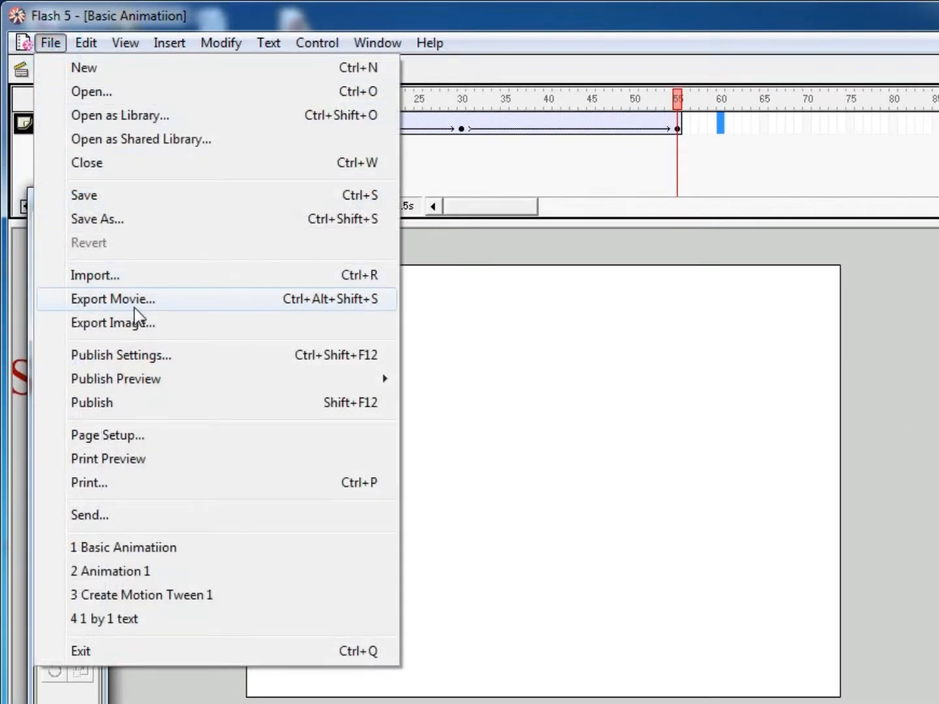
pyautogui.click(210, 305)
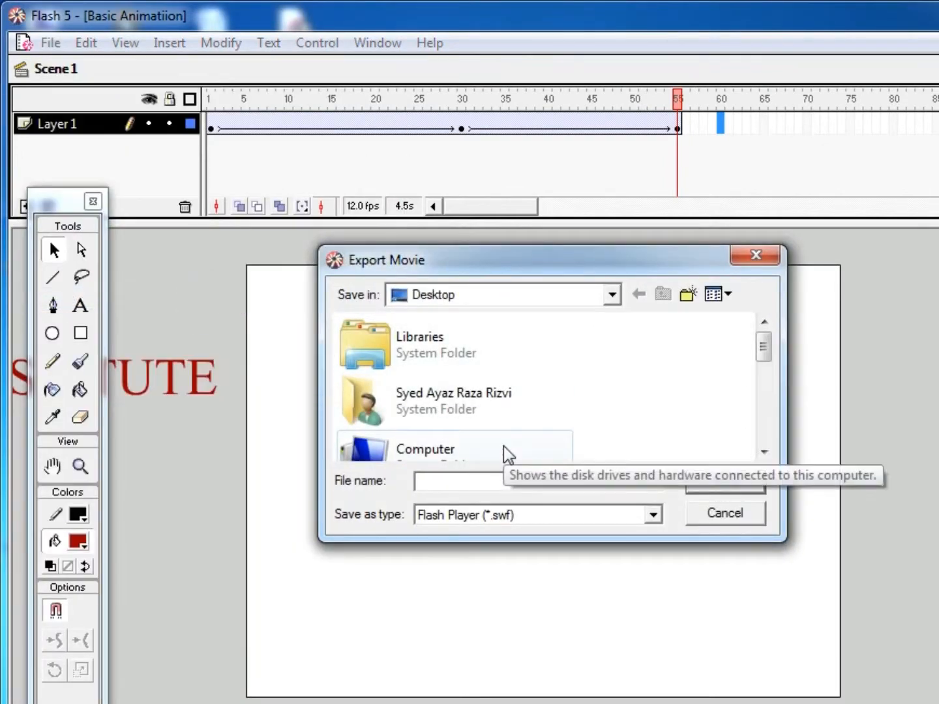
pyautogui.write('Basic')
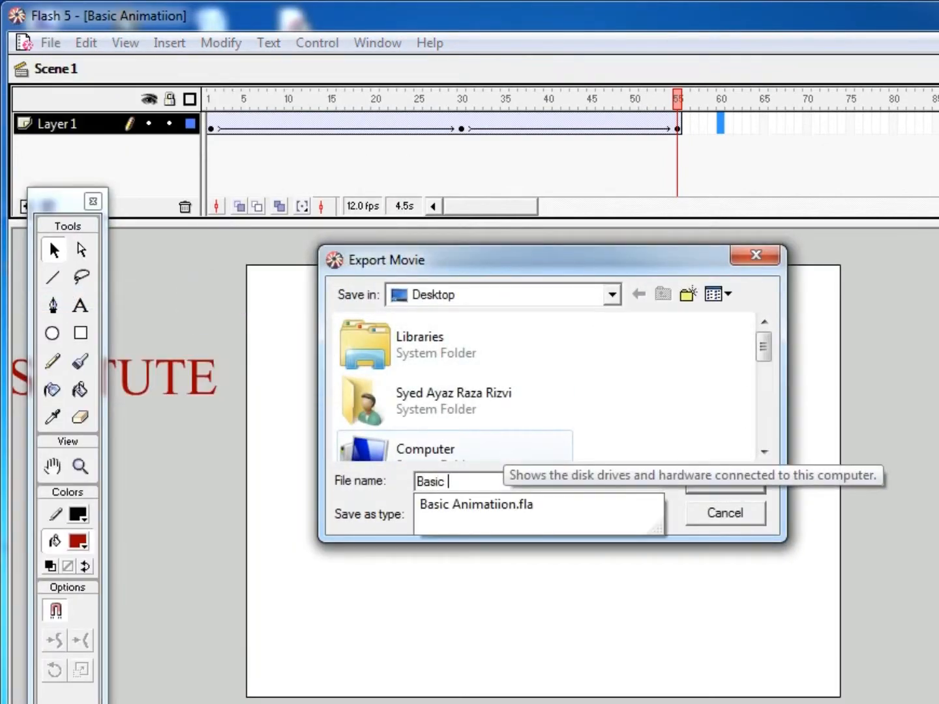
pyautogui.write(' Animation ')
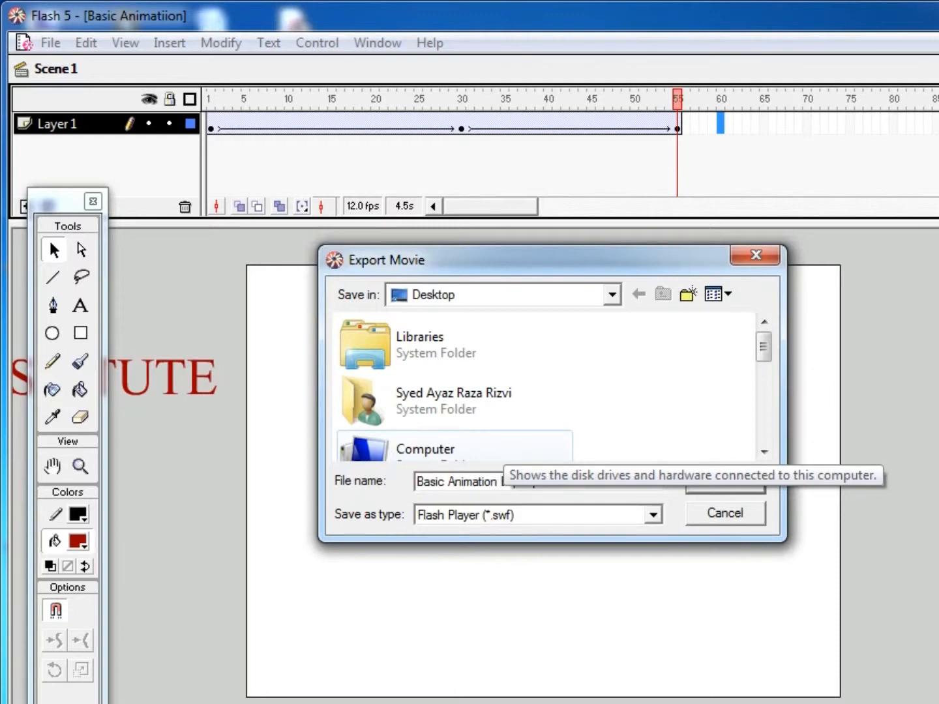
pyautogui.write('Export')
pyautogui.click(696, 482)
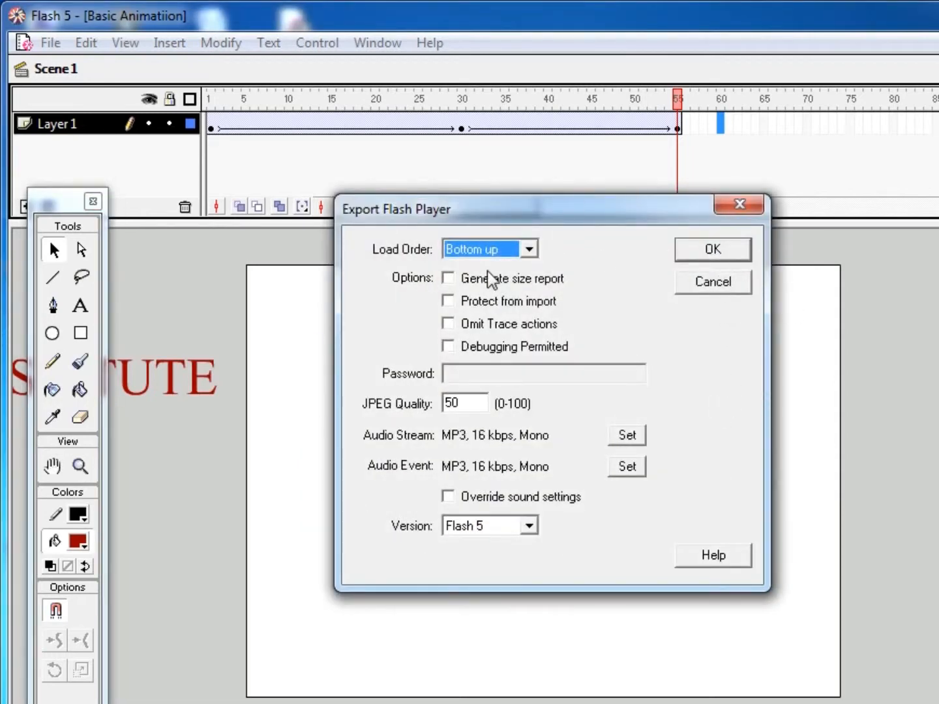
pyautogui.click(744, 255)
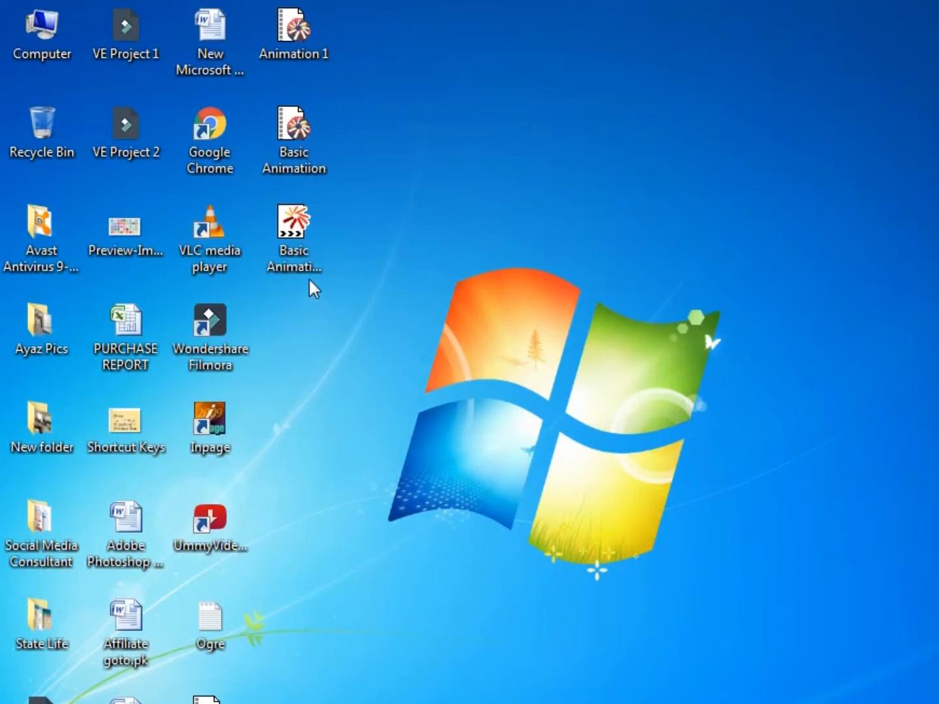
# Open the exported "Basic Animation Export" file from the desktop, watch it play, and close the player.
pyautogui.click(301, 249)
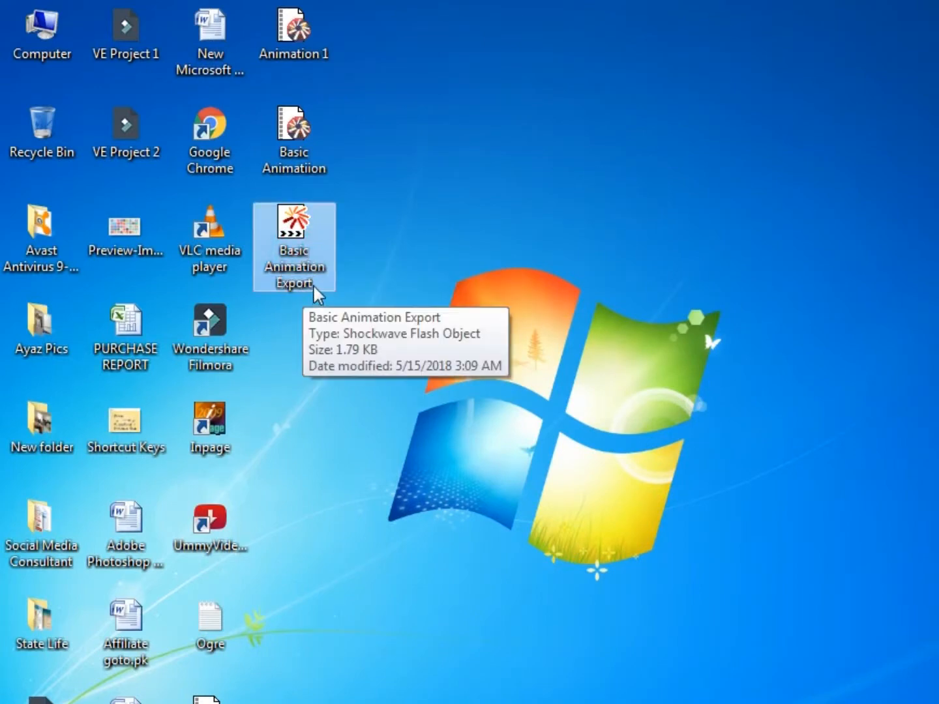
pyautogui.rightClick(313, 260)
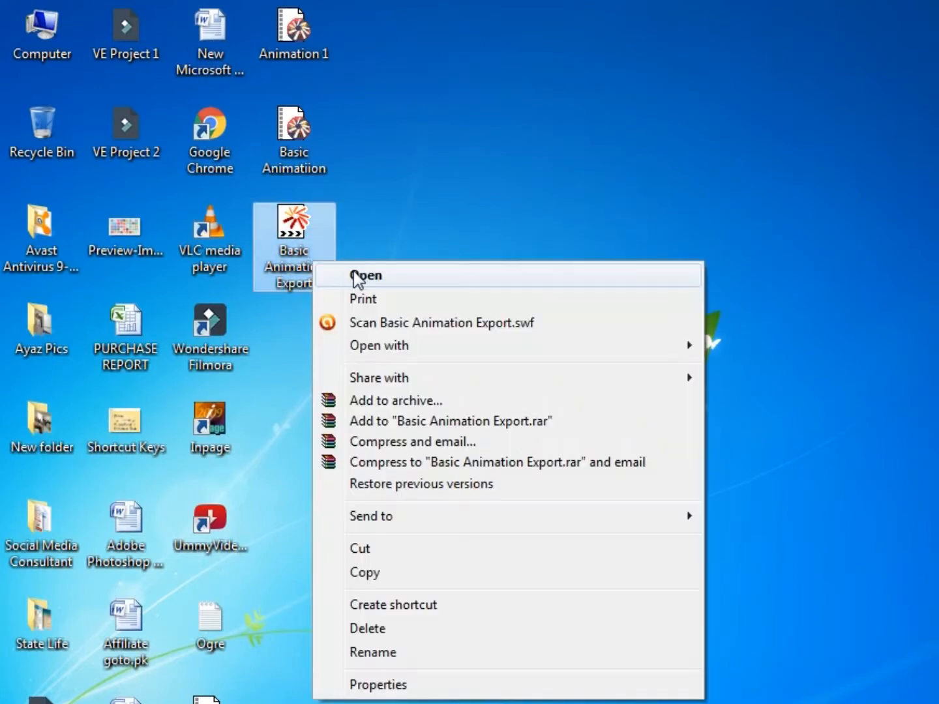
pyautogui.click(459, 274)
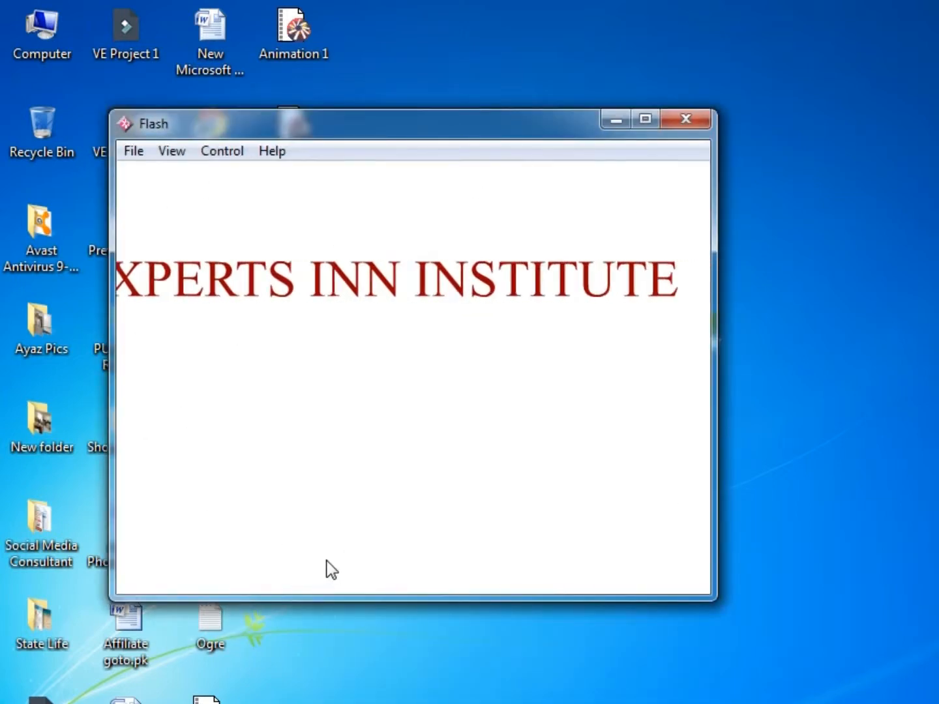
pyautogui.click(673, 119)
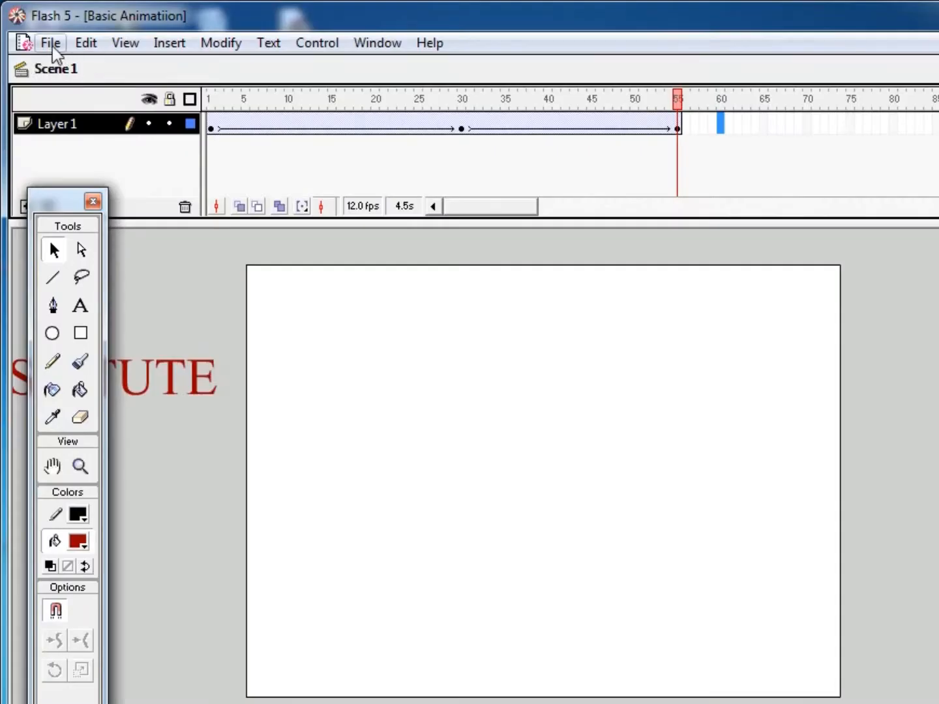
pyautogui.click(52, 47)
pyautogui.click(153, 303)
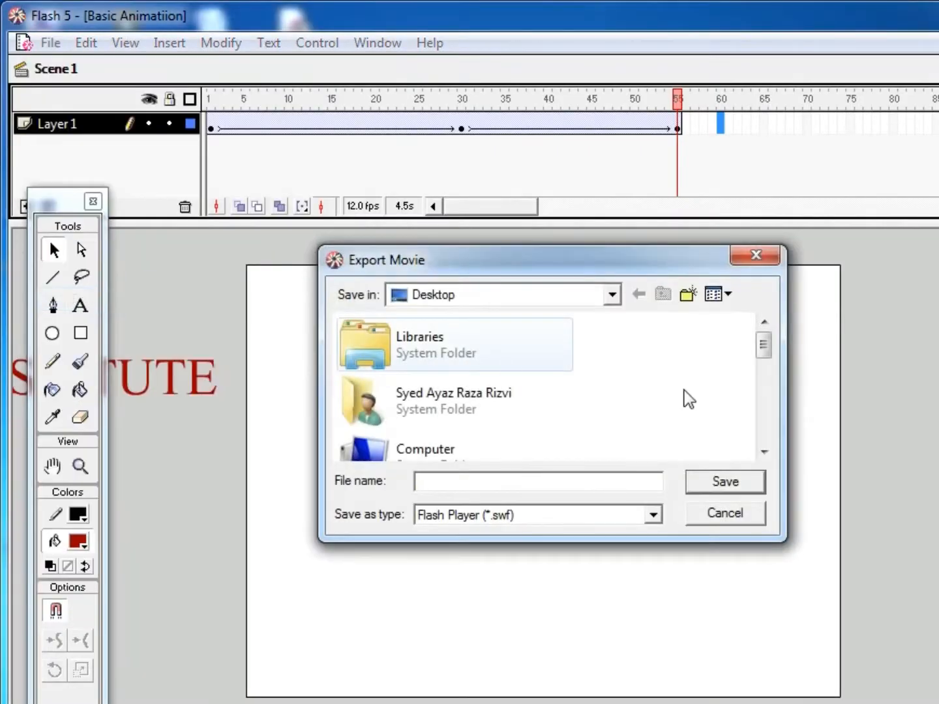
pyautogui.click(515, 518)
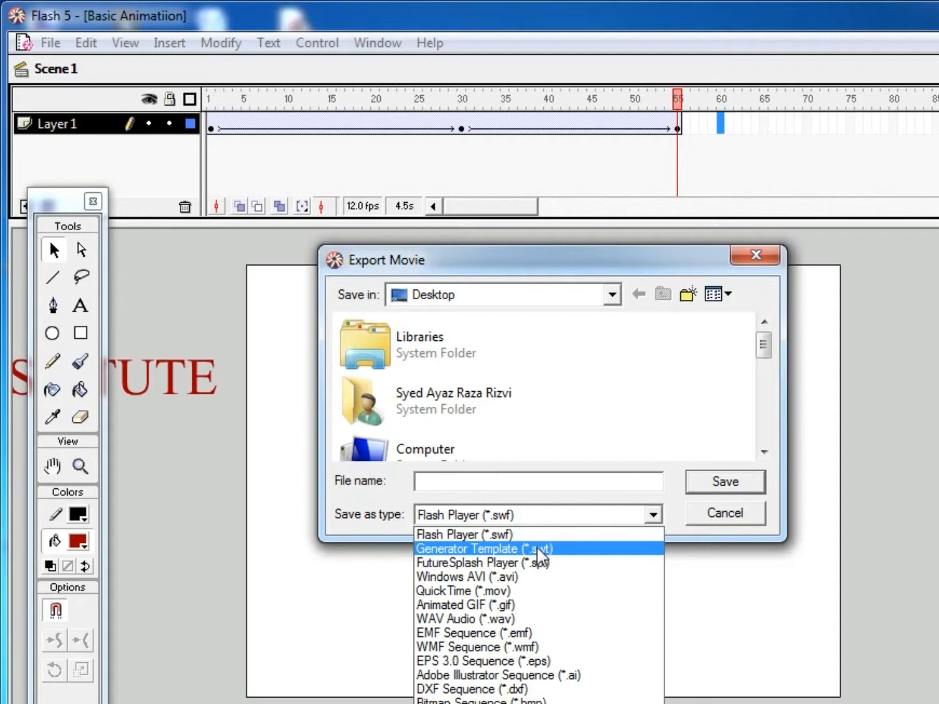
pyautogui.click(381, 507)
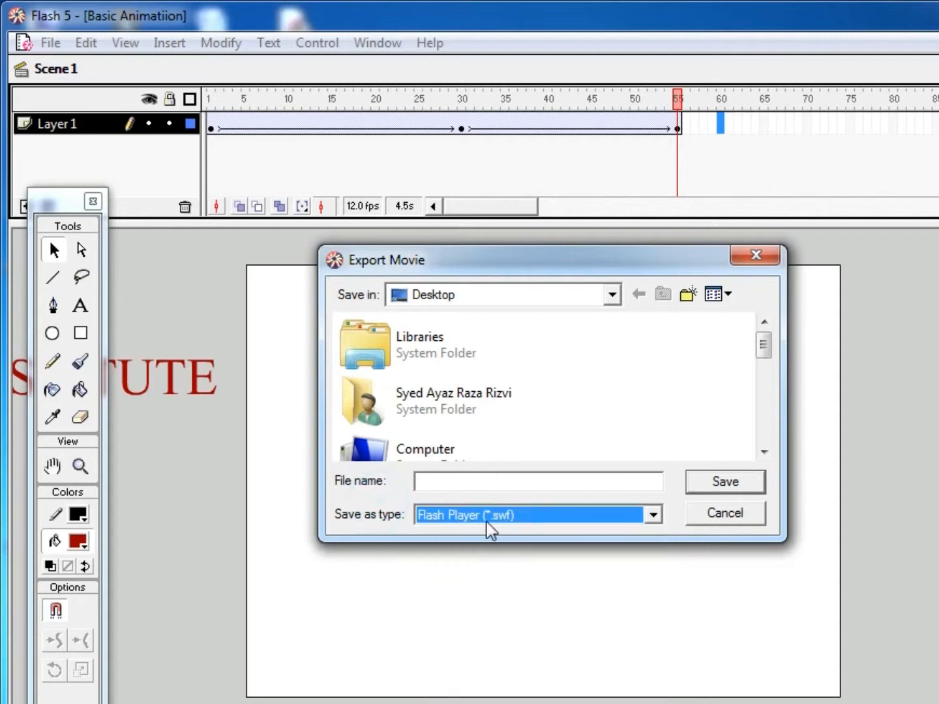
pyautogui.click(488, 518)
pyautogui.click(460, 576)
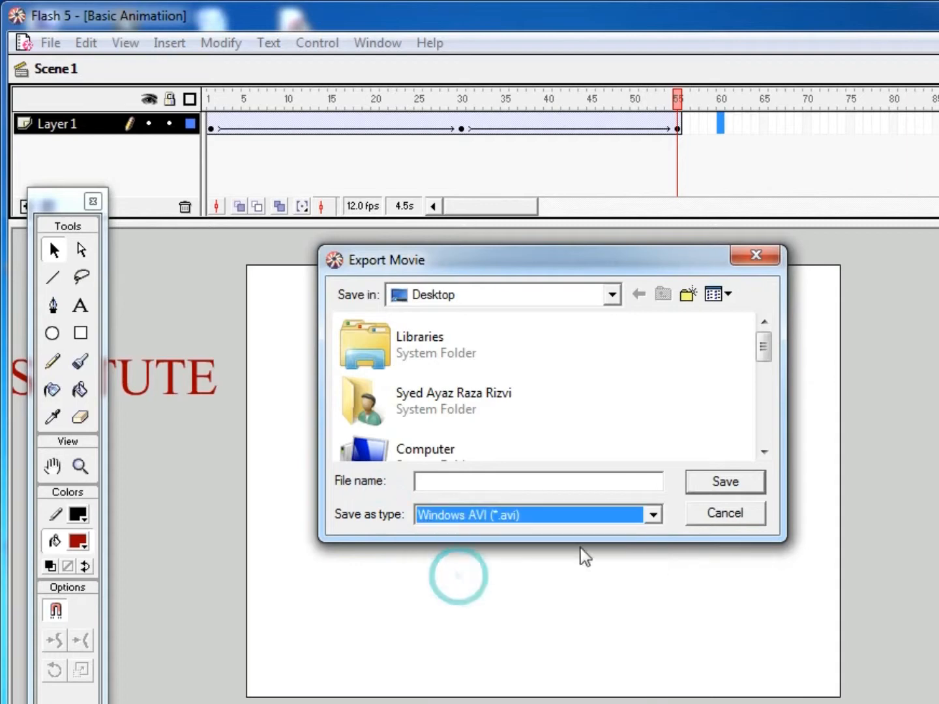
pyautogui.click(731, 483)
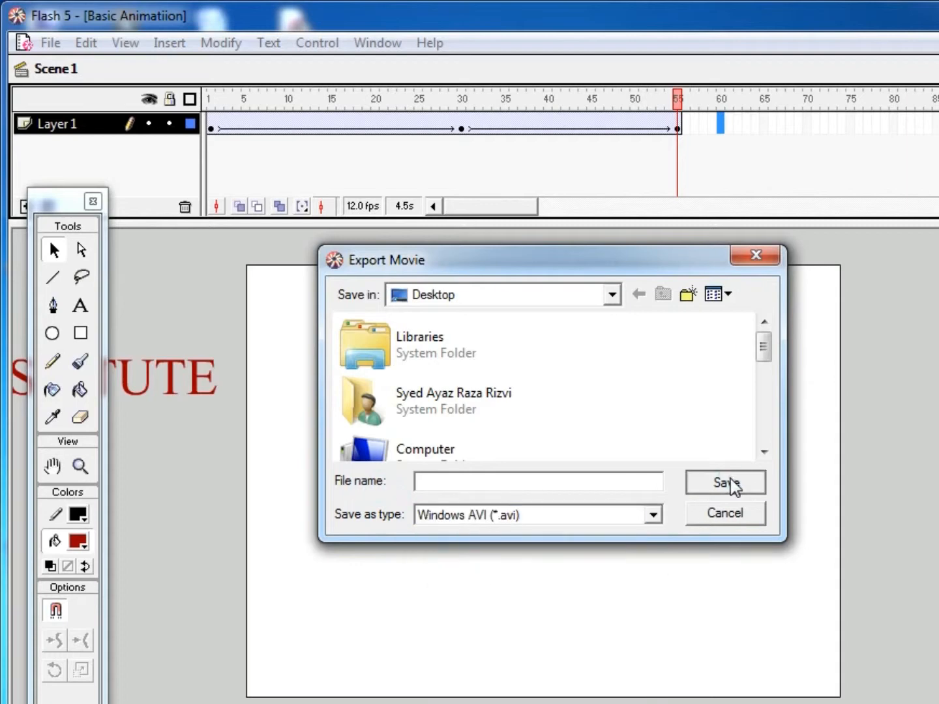
pyautogui.click(556, 472)
pyautogui.click(537, 482)
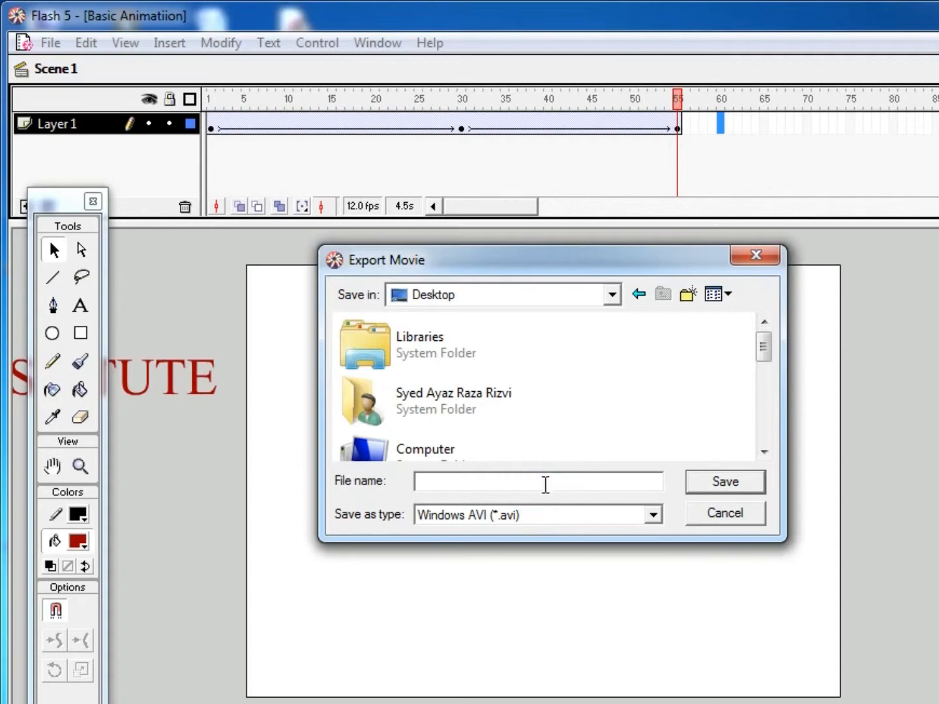
pyautogui.click(724, 484)
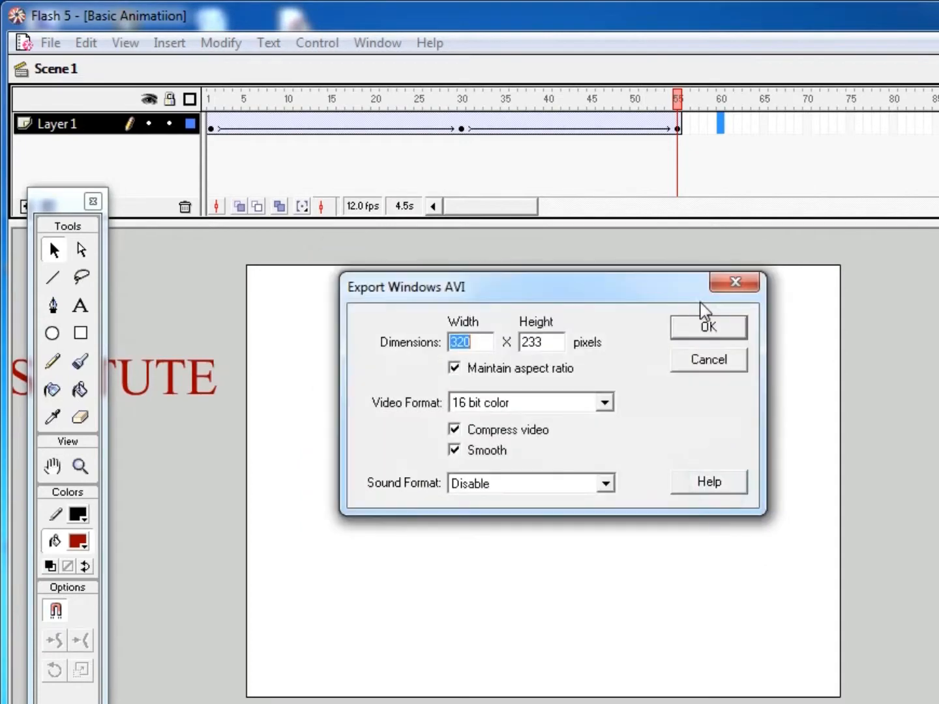
pyautogui.click(706, 325)
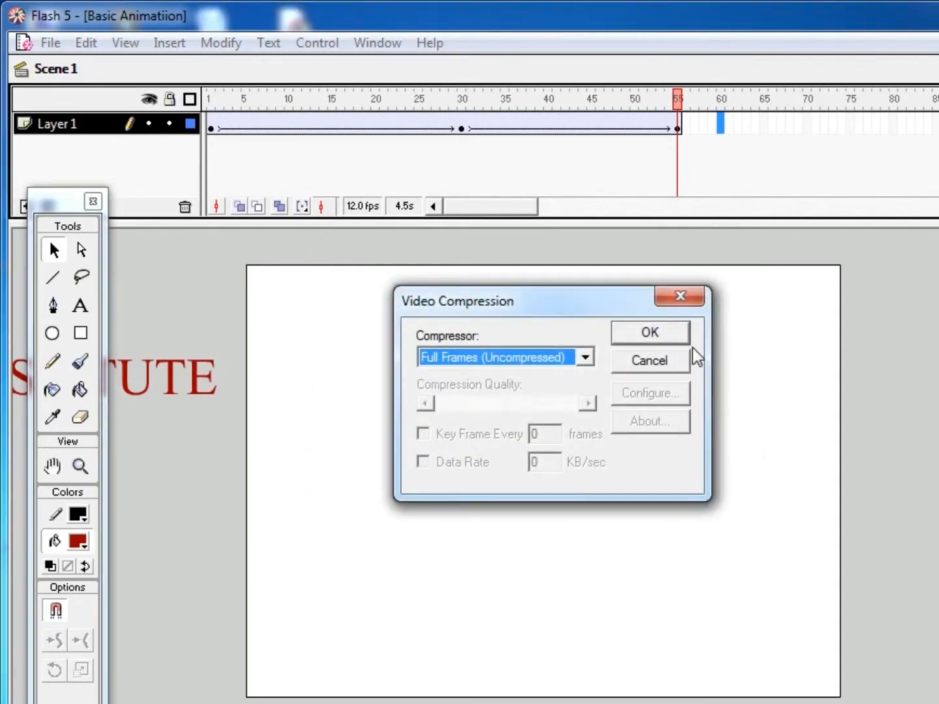
pyautogui.click(681, 364)
pyautogui.click(678, 363)
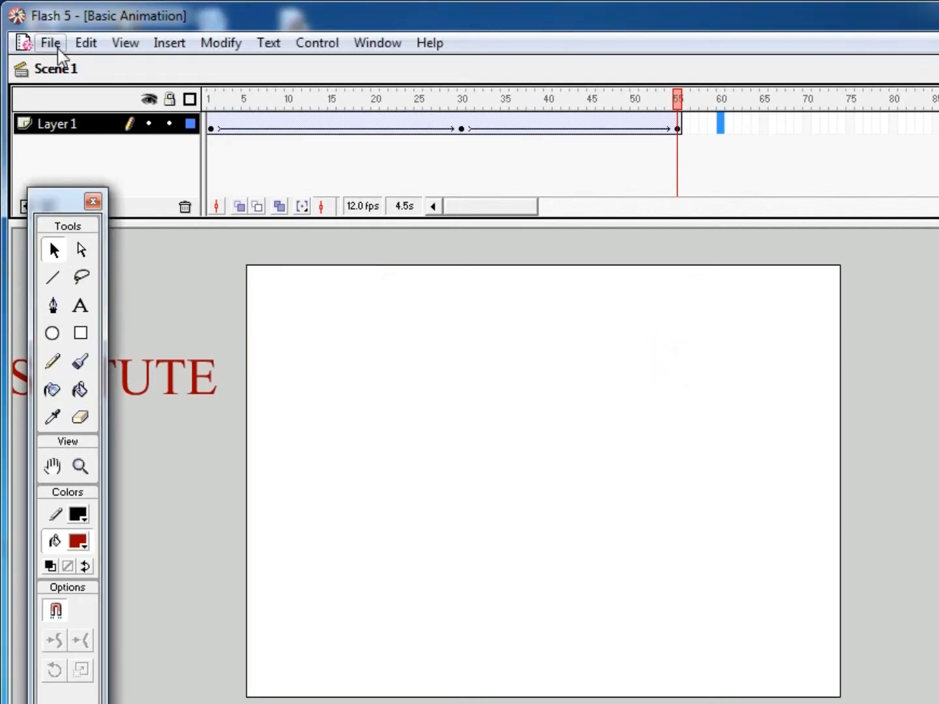
# Check the frame rate and stage dimensions in Movie Properties without changing them.
pyautogui.doubleClick(362, 206)
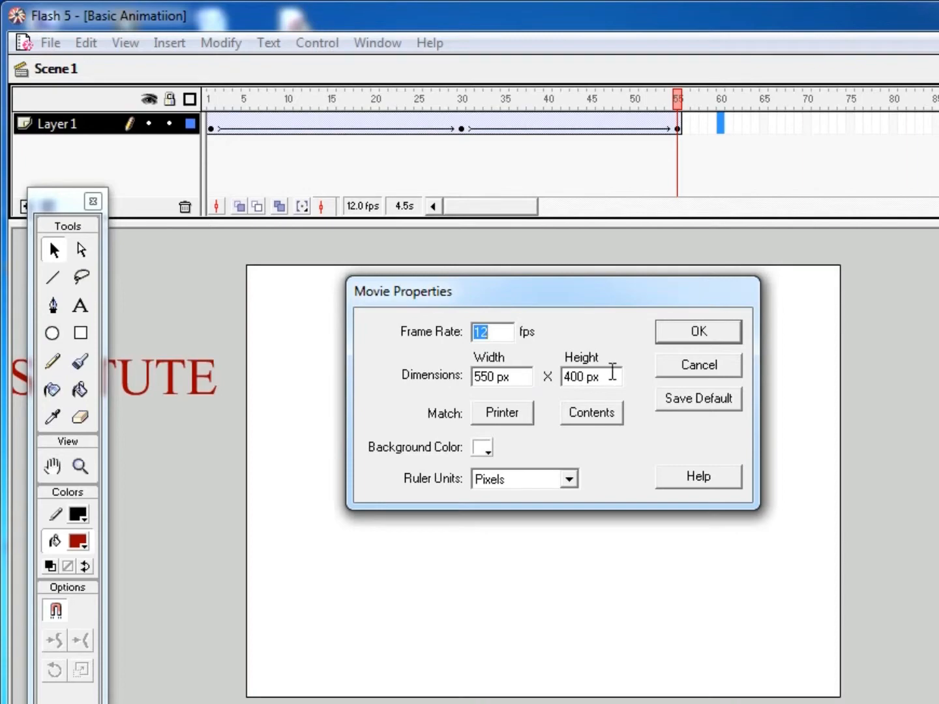
pyautogui.click(672, 369)
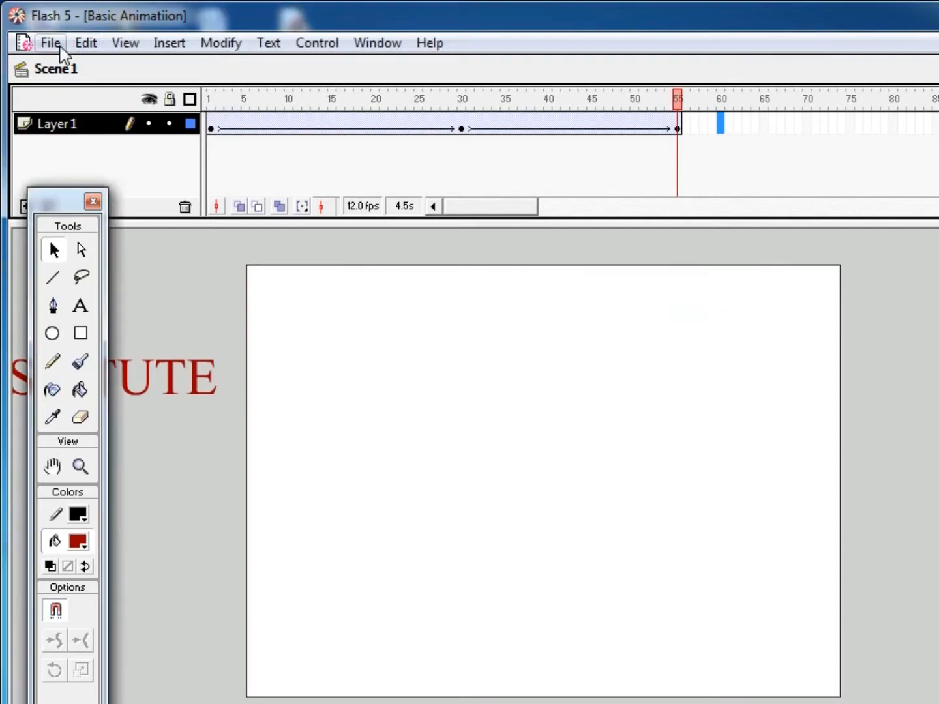
# Export the movie to the Desktop as the Windows AVI (*.avi) file "002" at 550 by 400 pixels, maintaining the aspect ratio.
pyautogui.click(53, 43)
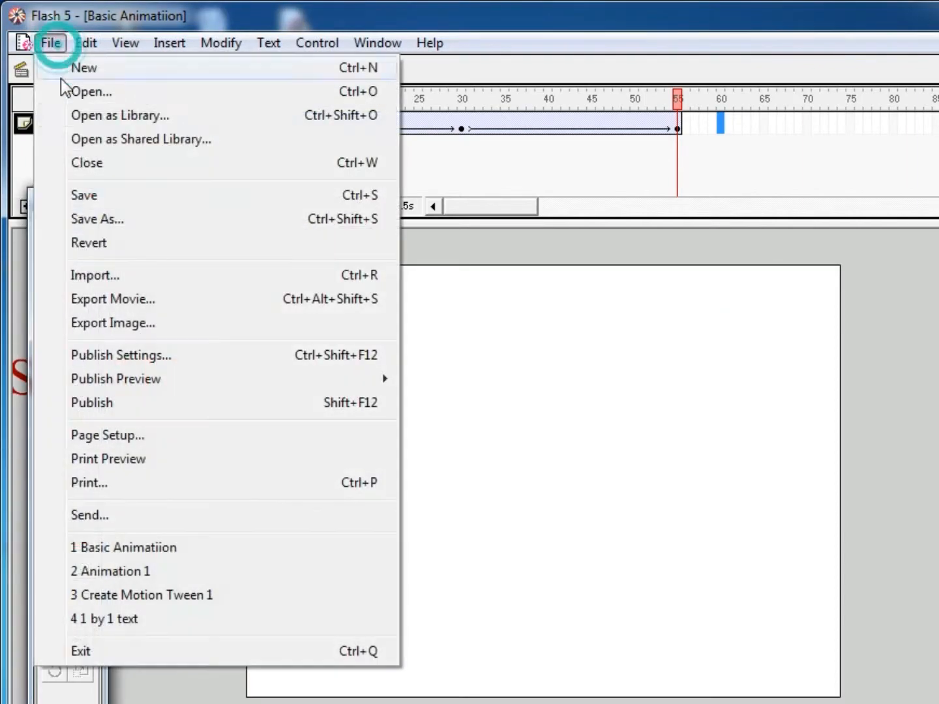
pyautogui.click(148, 299)
pyautogui.click(495, 519)
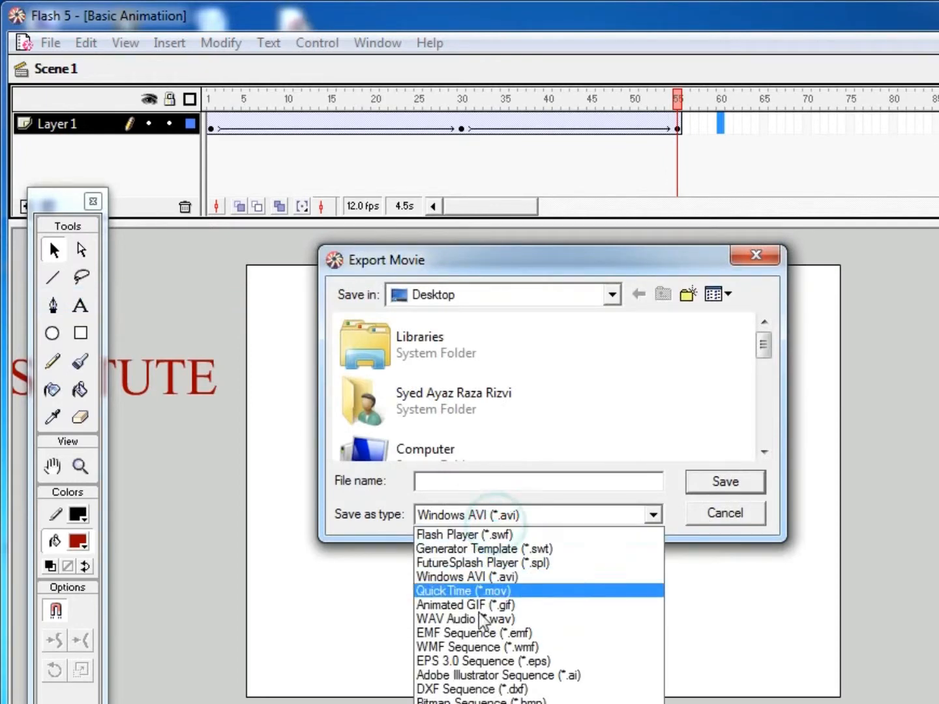
pyautogui.click(502, 578)
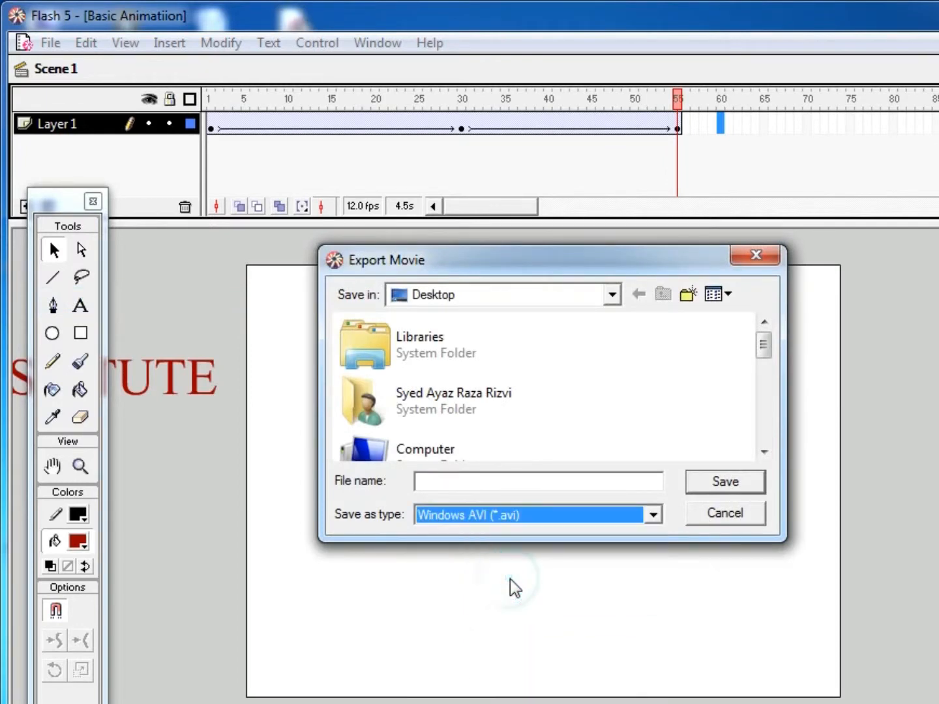
pyautogui.click(450, 479)
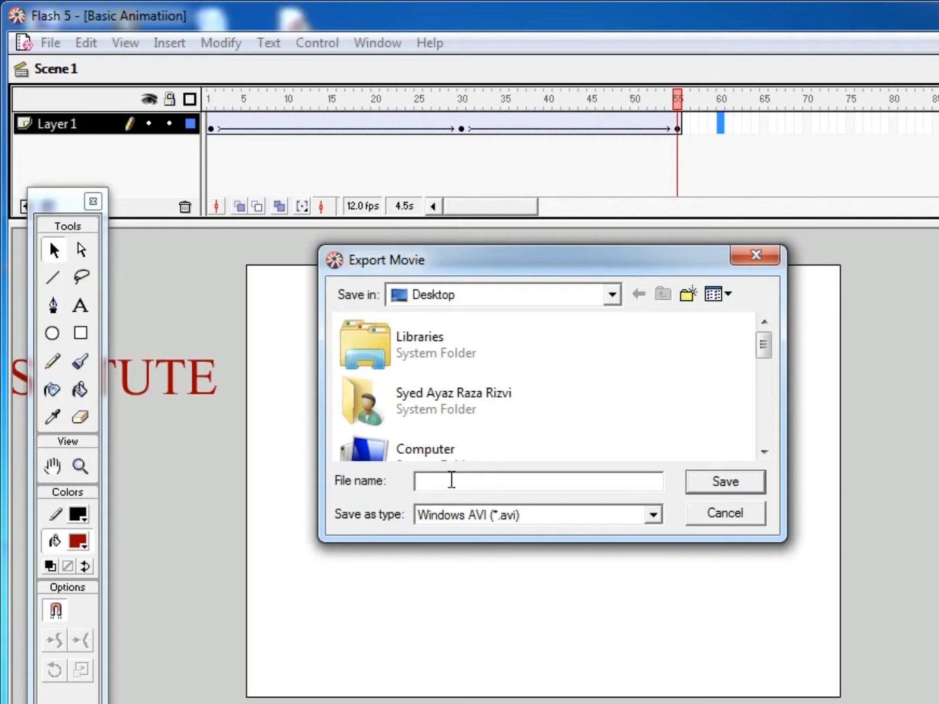
pyautogui.write('001')
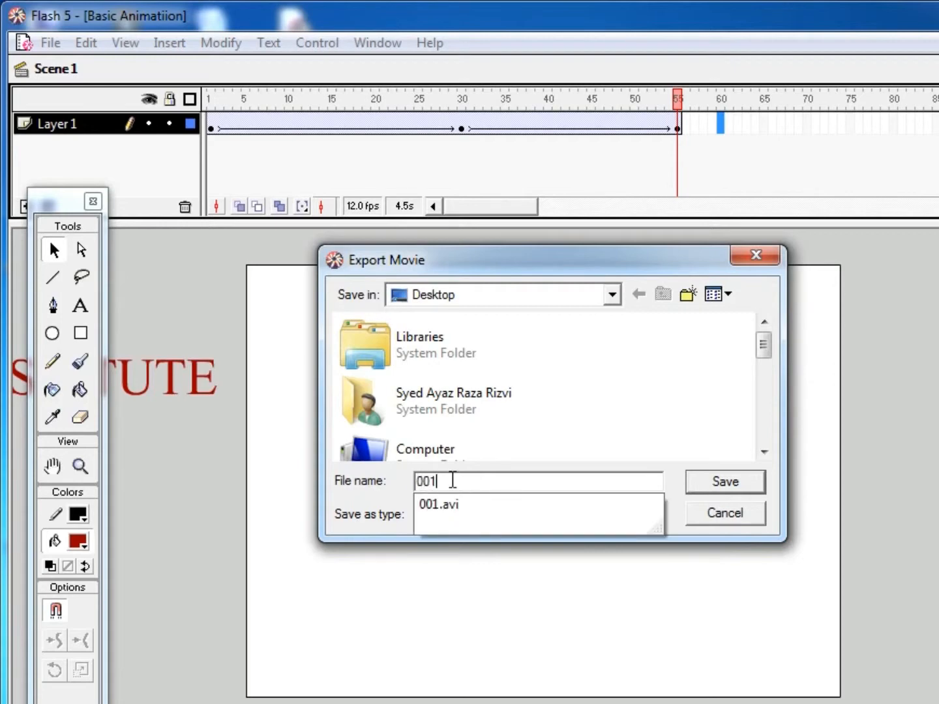
pyautogui.write('2')
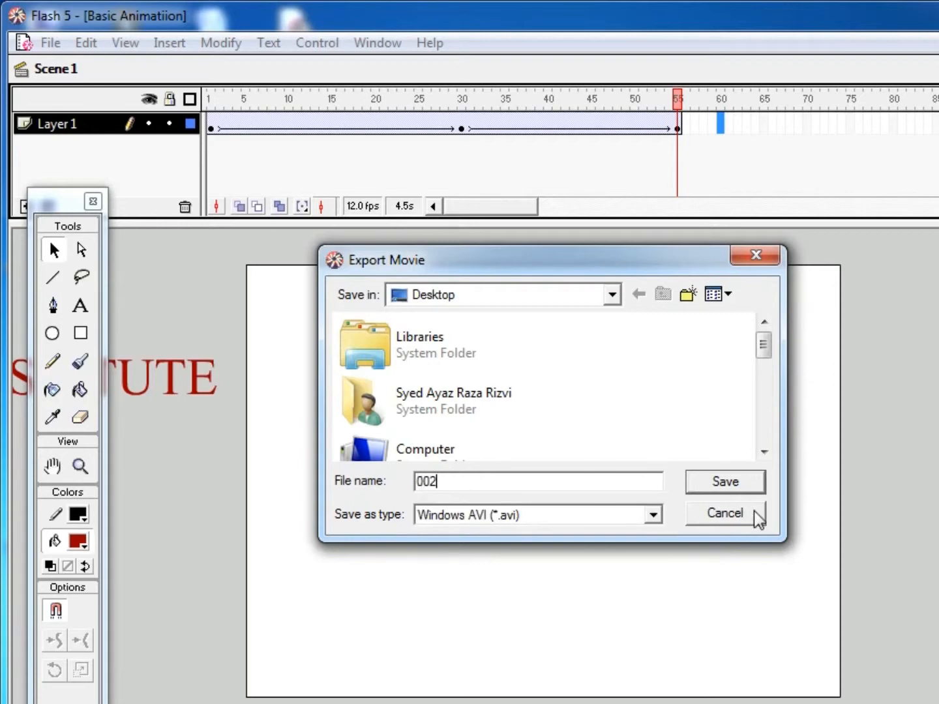
pyautogui.click(724, 499)
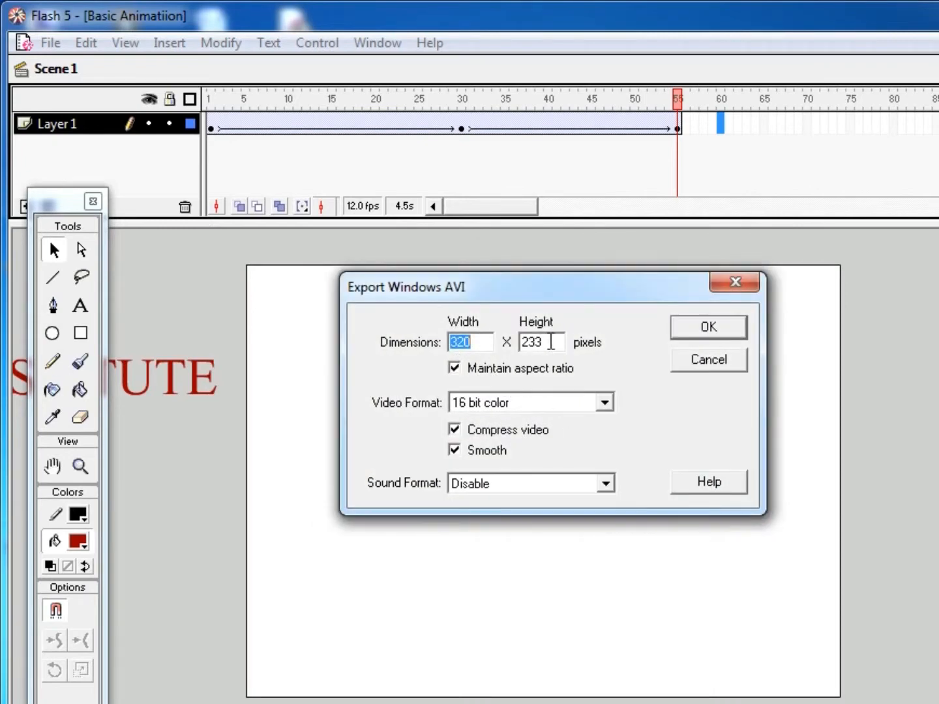
pyautogui.write('550')
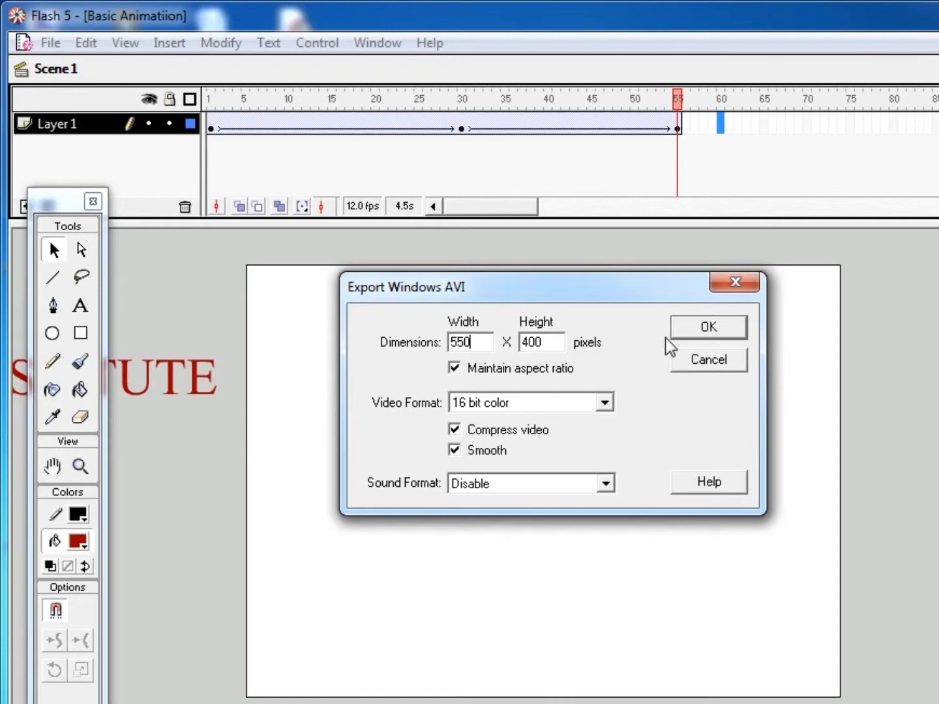
pyautogui.click(685, 335)
pyautogui.click(629, 333)
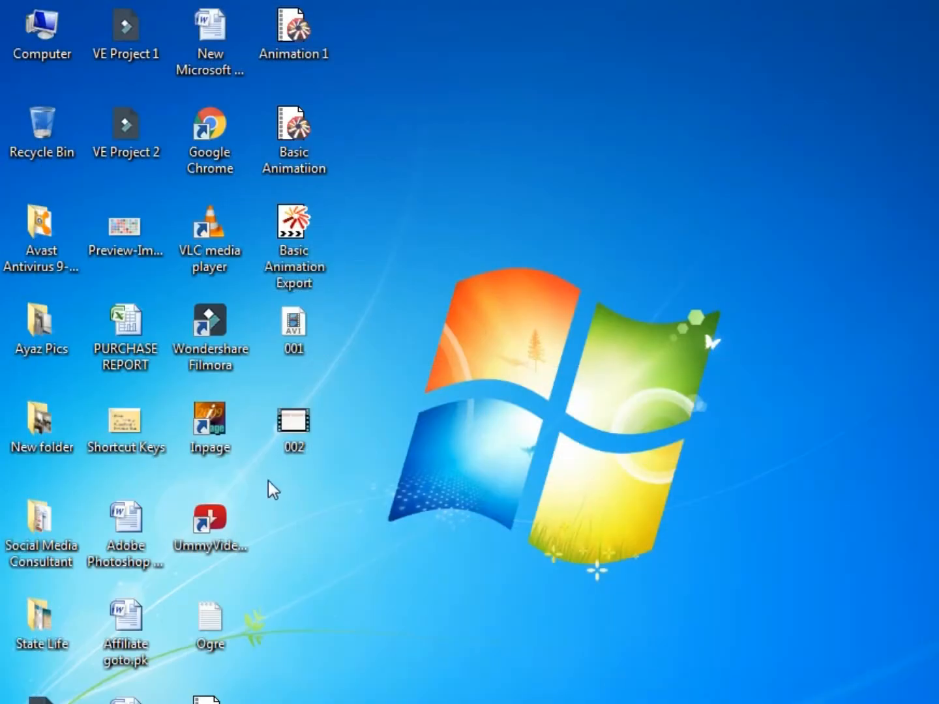
# Try to play the exported "002" video from the desktop in Windows Media Player, retry the playback, and close the player.
pyautogui.rightClick(294, 433)
pyautogui.click(362, 362)
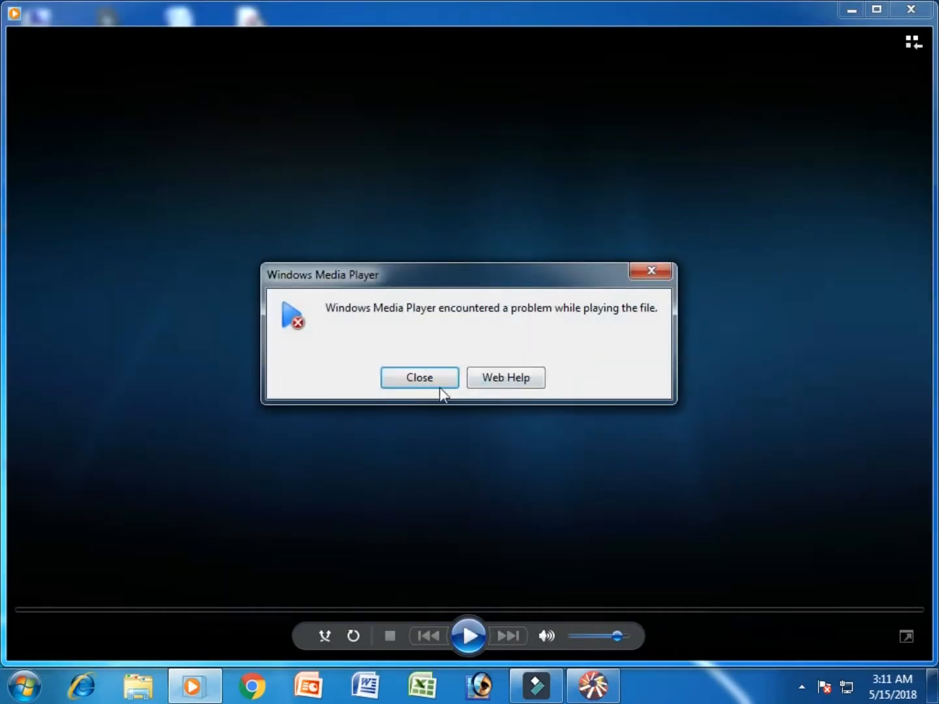
pyautogui.click(432, 384)
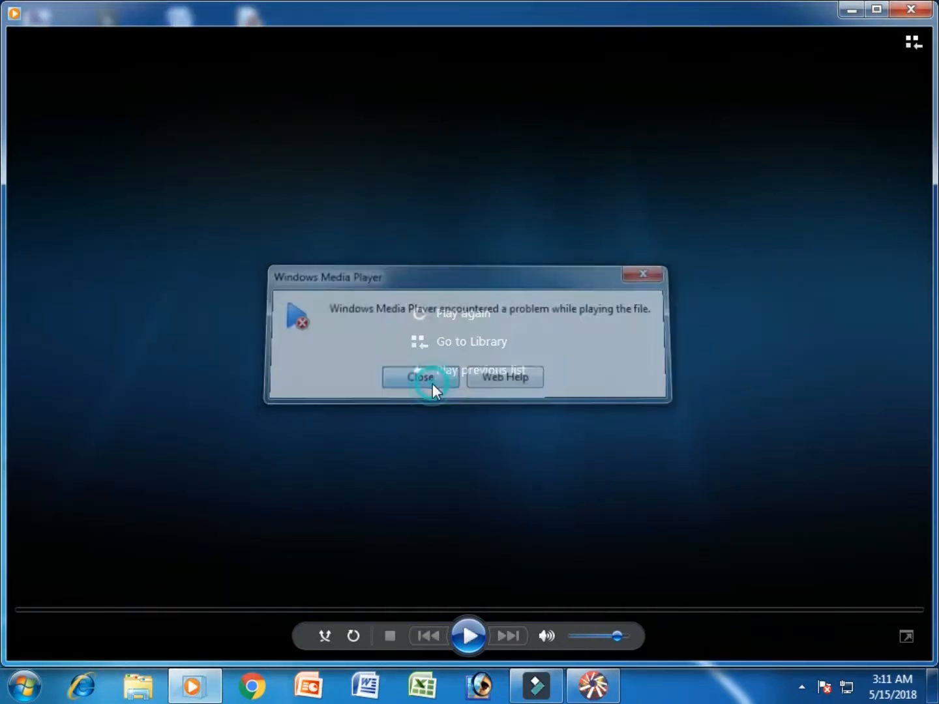
pyautogui.click(474, 634)
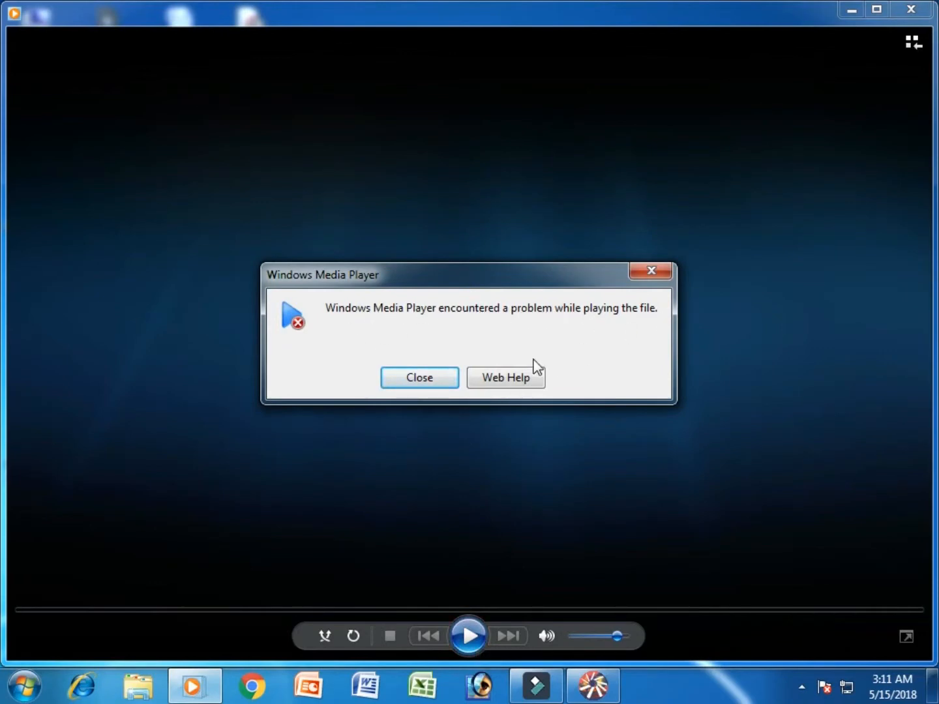
pyautogui.click(421, 381)
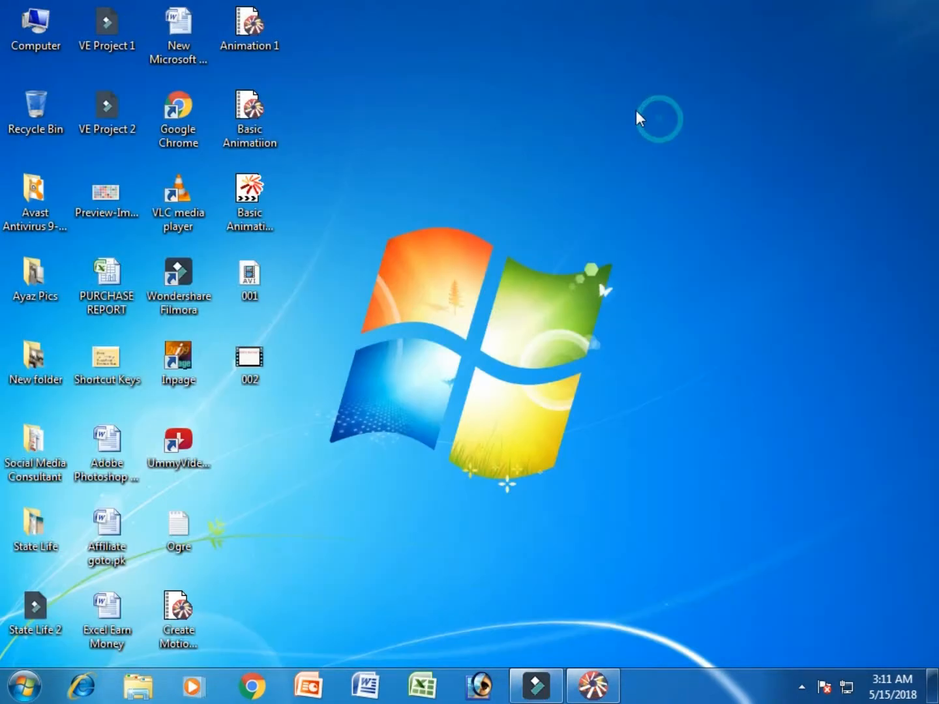
# Try to play the "001" AVI file from the desktop in Windows Media Player and close the player.
pyautogui.rightClick(251, 275)
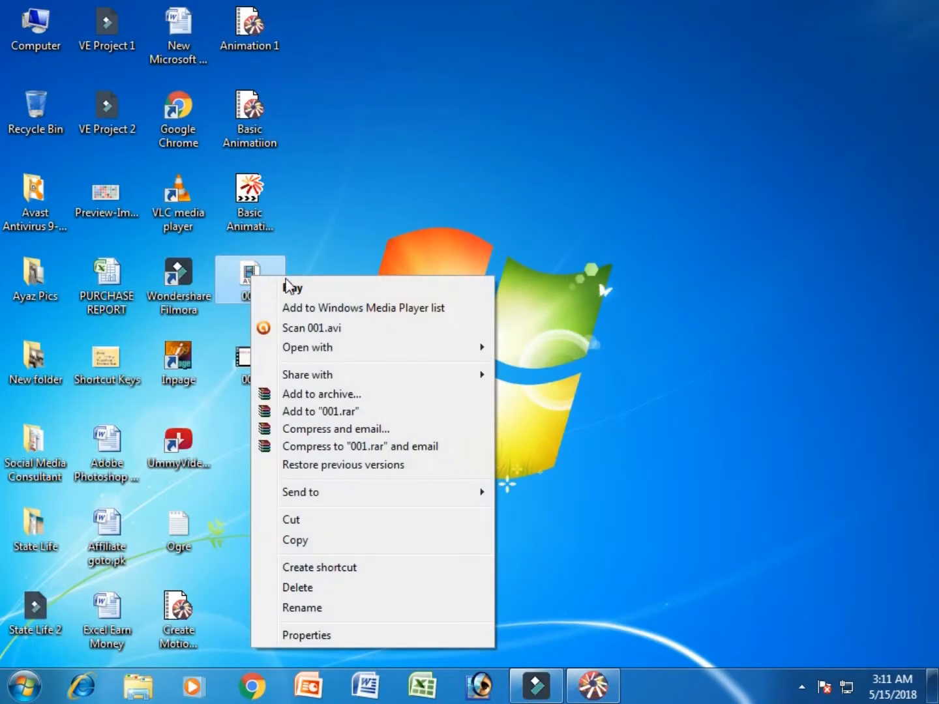
pyautogui.click(315, 290)
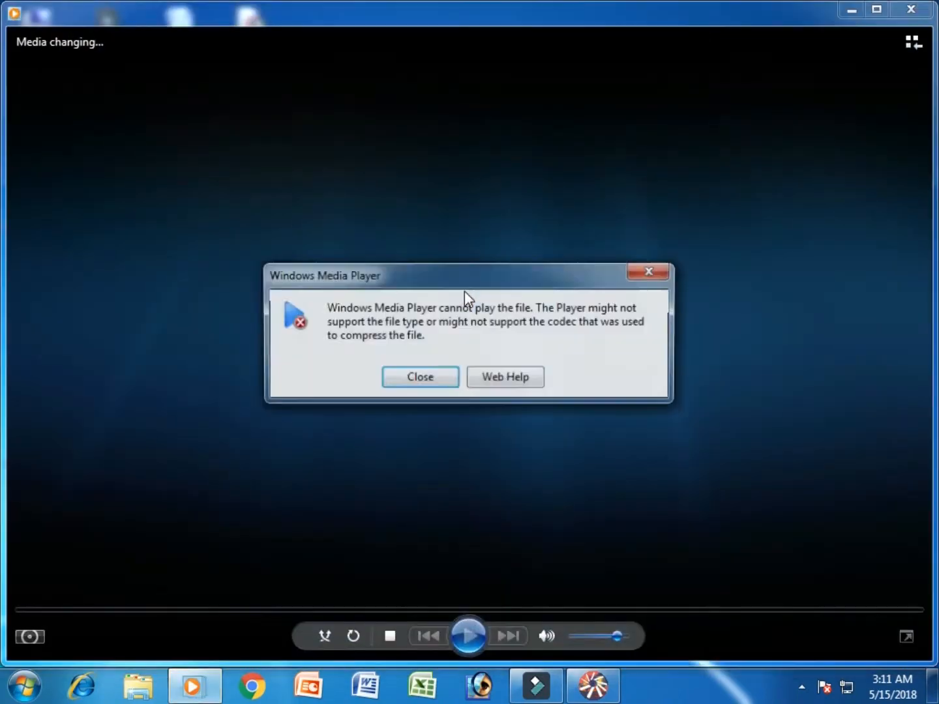
pyautogui.click(405, 381)
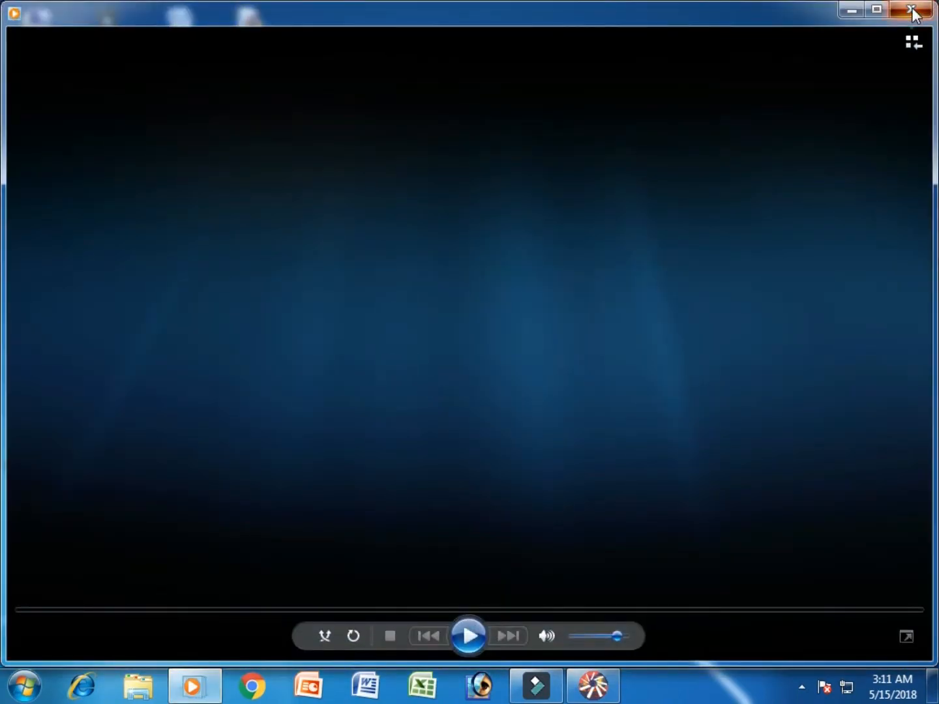
pyautogui.click(911, 9)
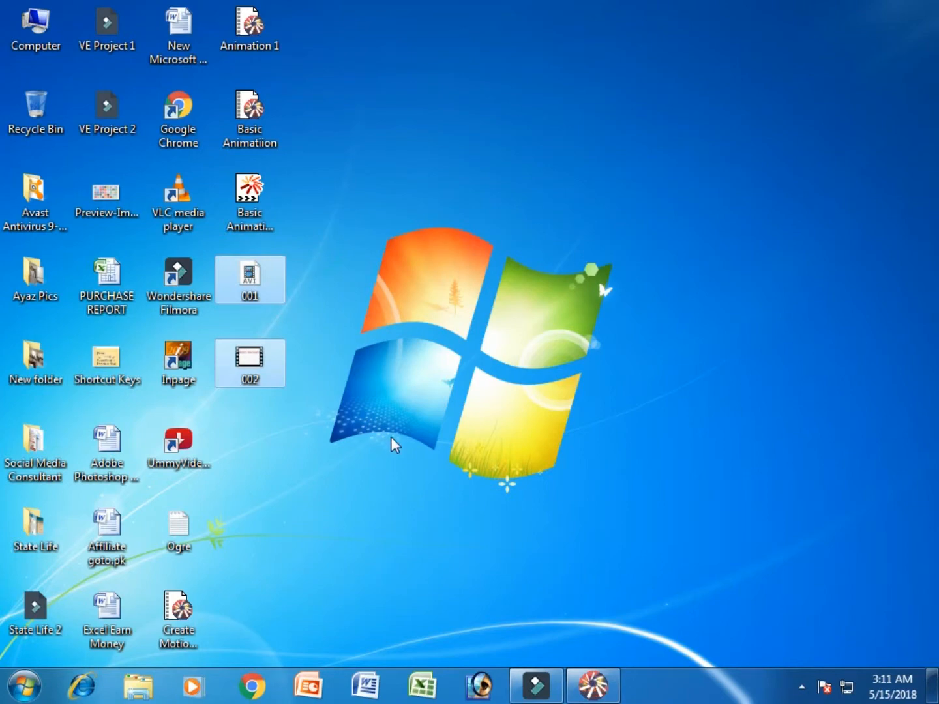
# Delete the "001" and "002" AVI files from the desktop and switch back to Flash 5.
pyautogui.press('Delete')
pyautogui.press('Return')
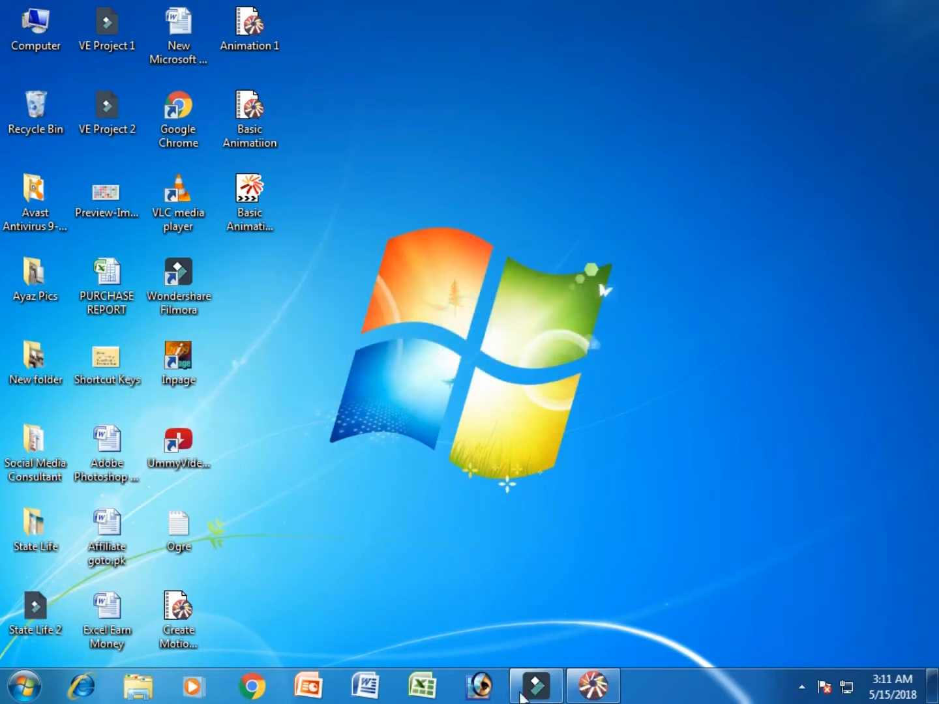
pyautogui.click(593, 685)
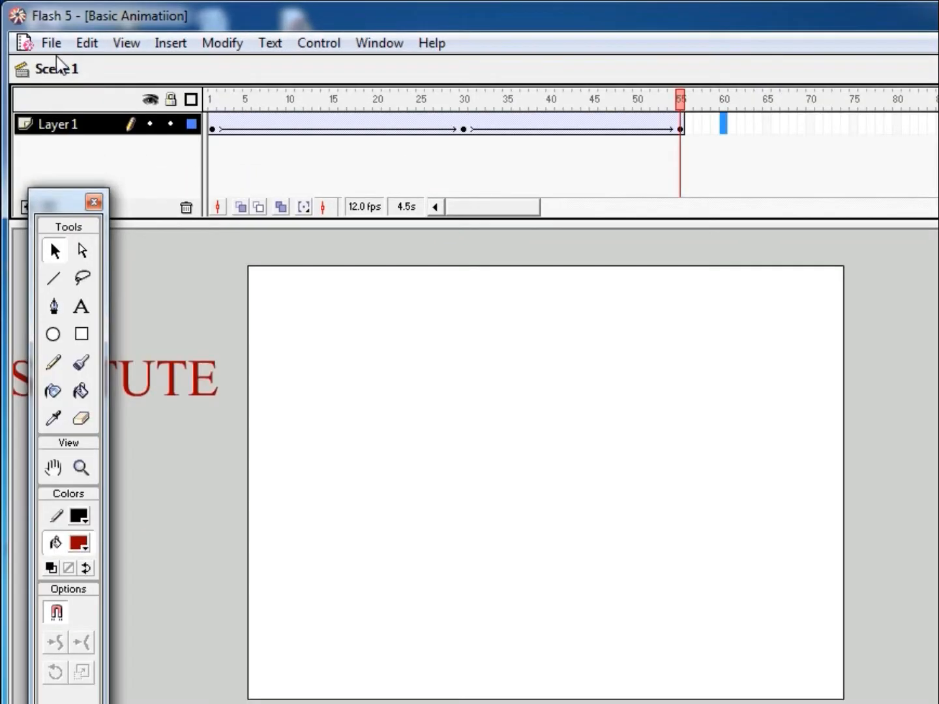
# Look through the file types offered by Export Image and leave without exporting.
pyautogui.click(43, 35)
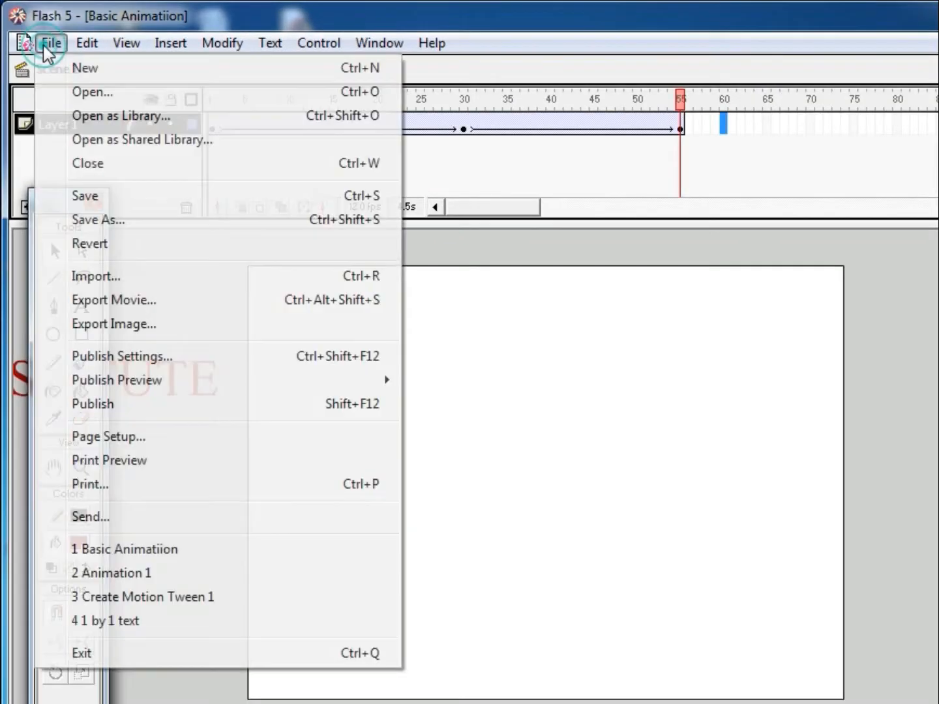
pyautogui.click(154, 331)
pyautogui.click(531, 518)
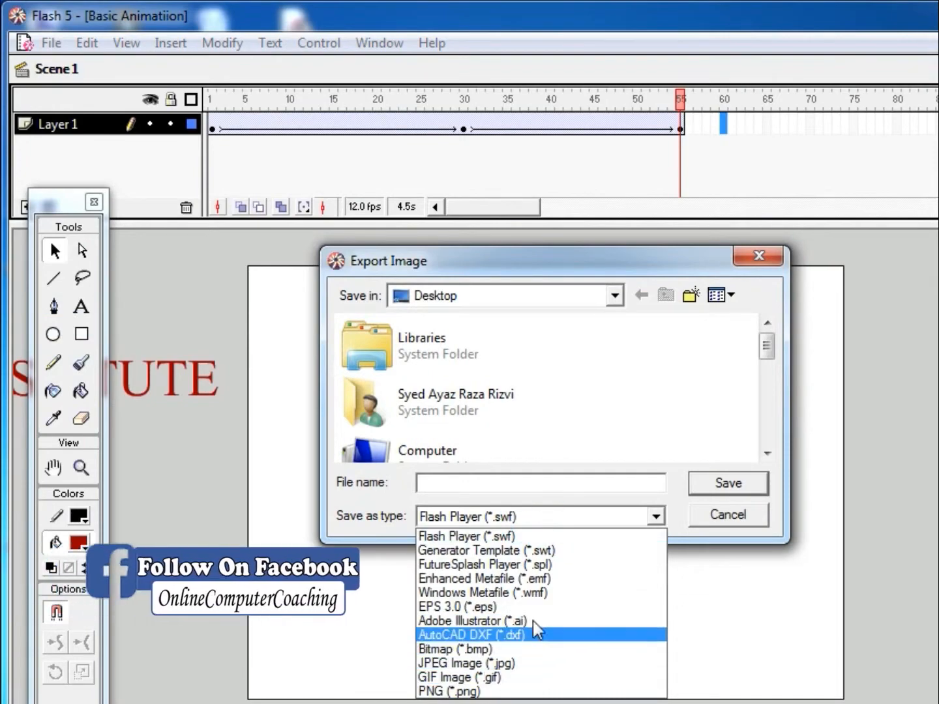
pyautogui.click(387, 502)
pyautogui.click(706, 517)
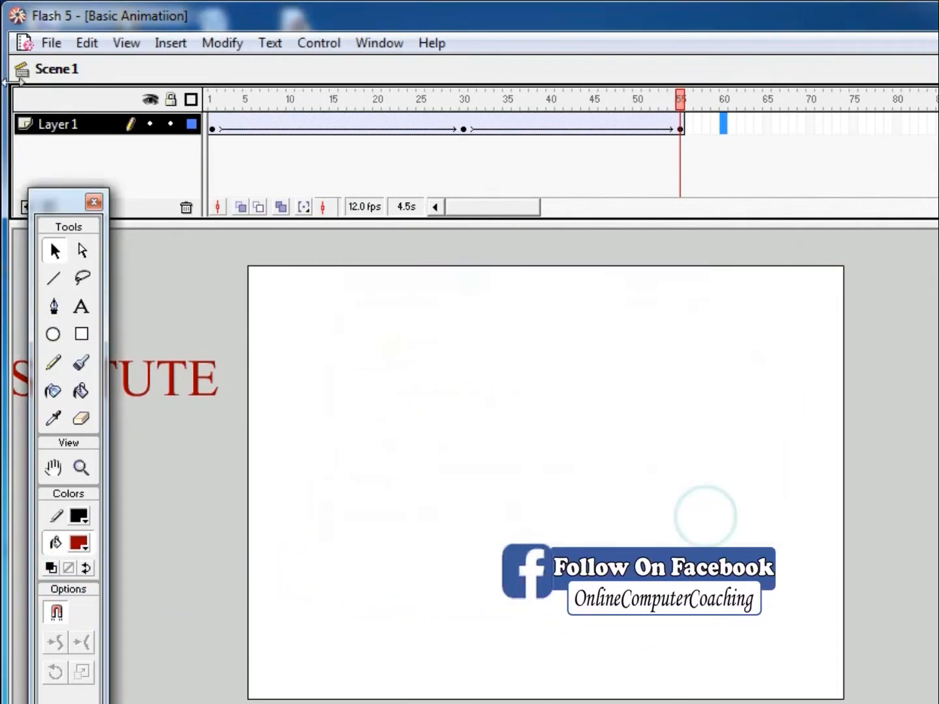
# Review the Formats, Flash and HTML options in Publish Settings and leave them without applying changes.
pyautogui.click(52, 43)
pyautogui.moveTo(163, 378)
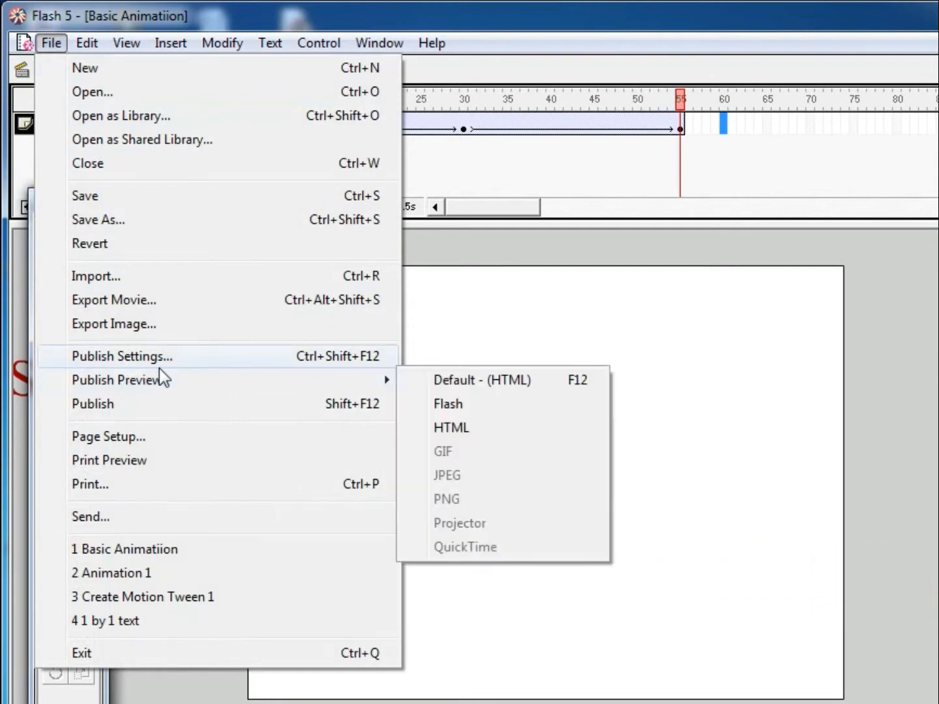
pyautogui.click(190, 361)
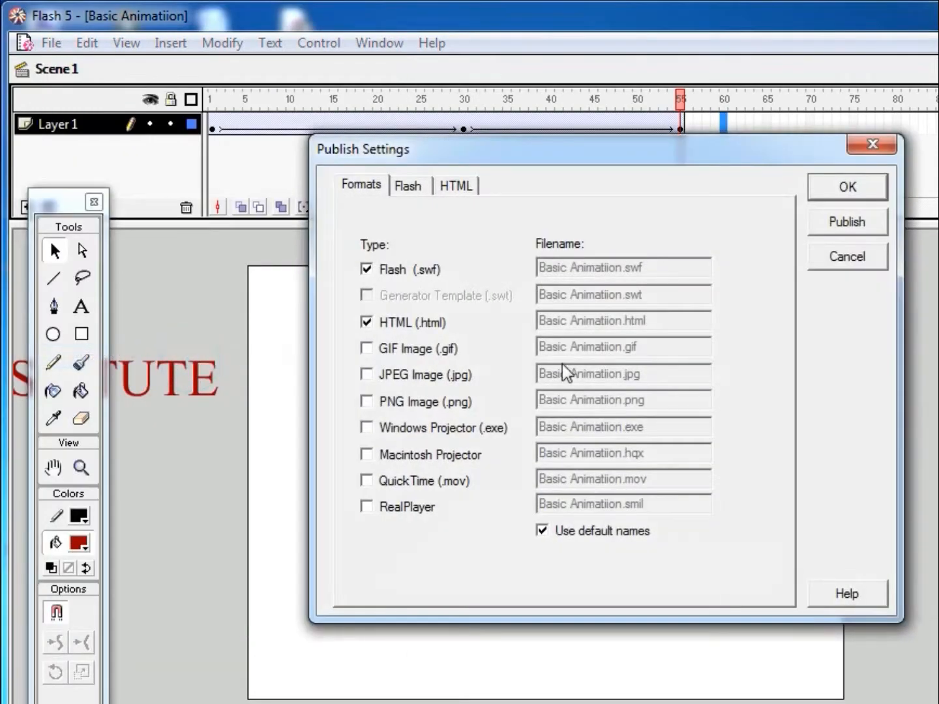
pyautogui.click(417, 185)
pyautogui.click(457, 187)
pyautogui.click(369, 184)
pyautogui.click(402, 190)
pyautogui.click(454, 186)
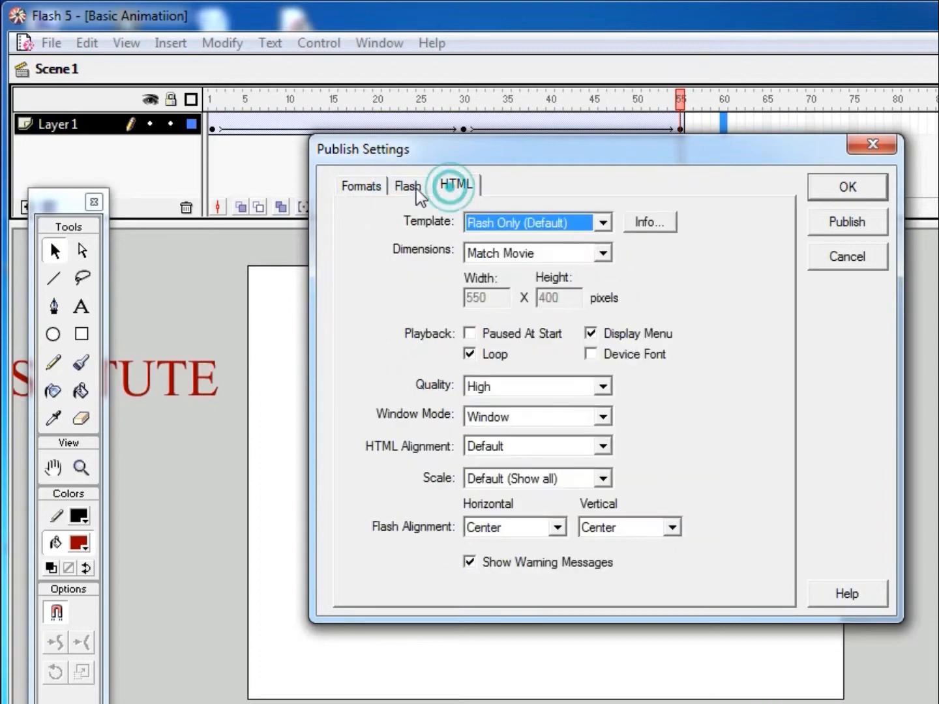
pyautogui.click(375, 186)
pyautogui.click(424, 185)
pyautogui.click(455, 185)
pyautogui.click(362, 185)
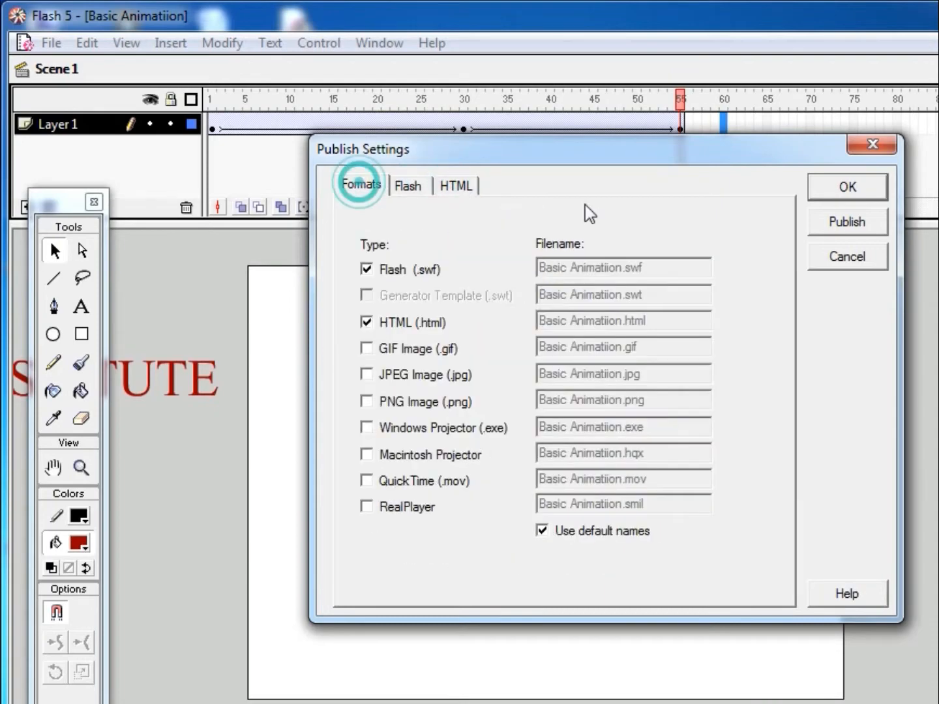
pyautogui.click(854, 260)
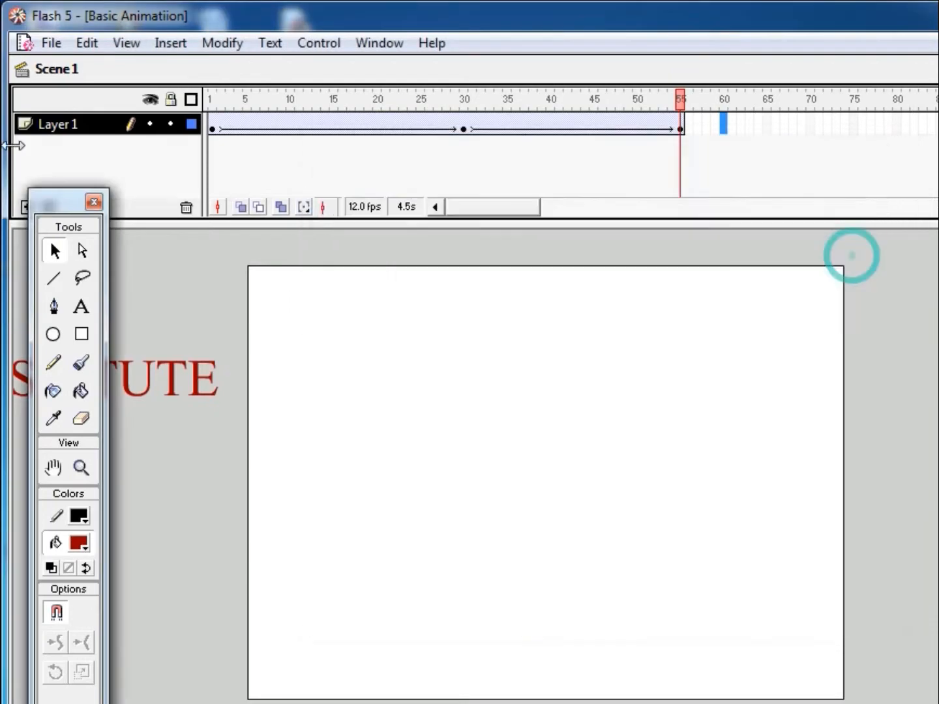
# Run a publish preview of the movie in the default HTML format.
pyautogui.click(50, 42)
pyautogui.moveTo(220, 388)
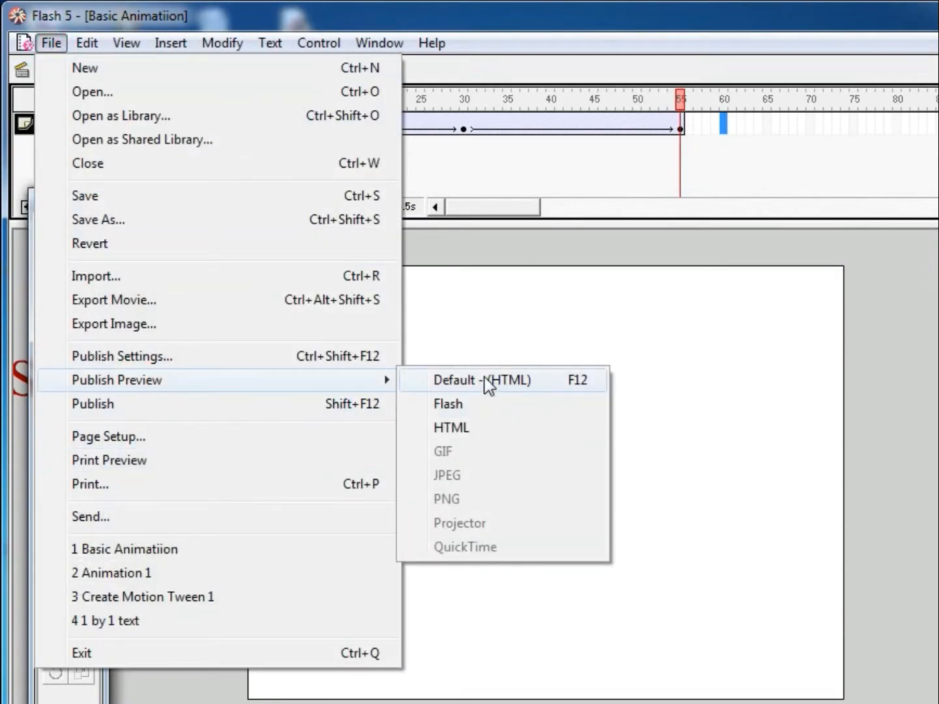
pyautogui.click(558, 389)
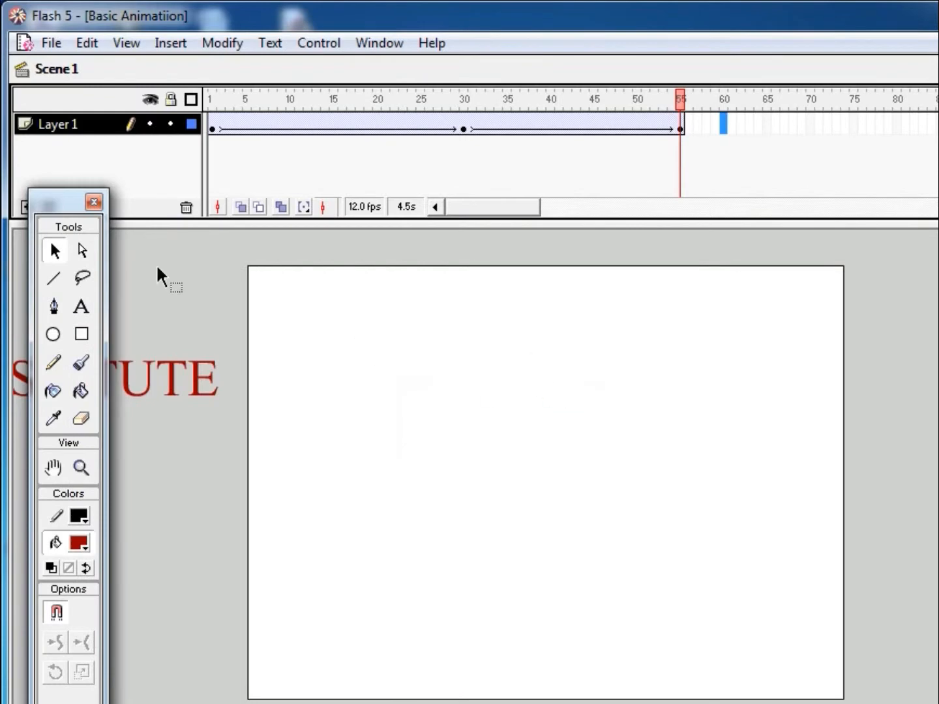
# Run a publish preview of the movie in Flash, watch it play, and close only the preview, keeping the movie open.
pyautogui.click(52, 46)
pyautogui.click(51, 46)
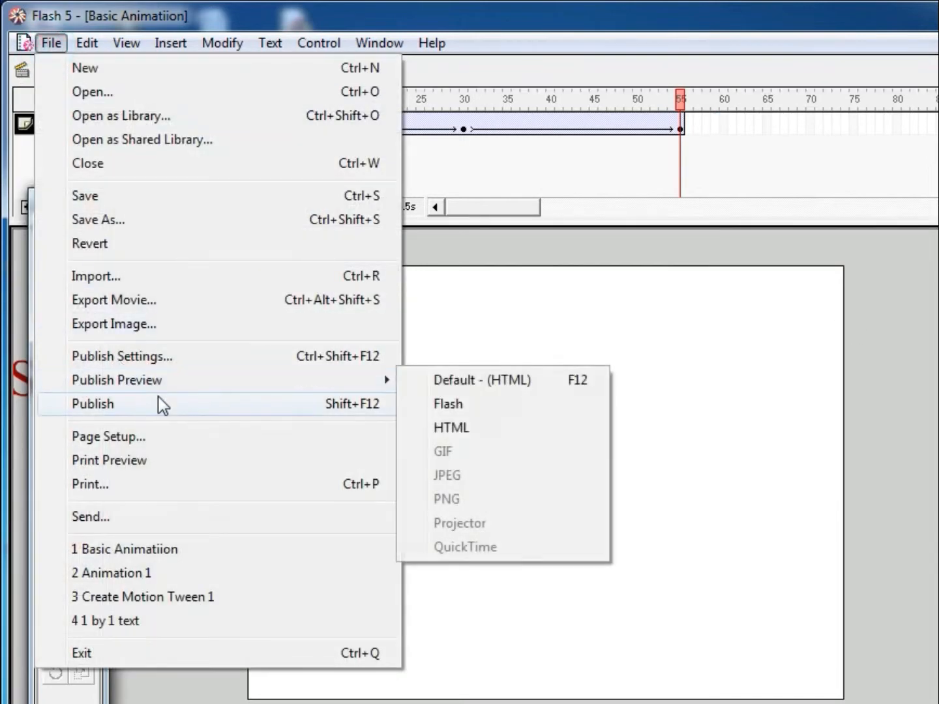
pyautogui.moveTo(192, 382)
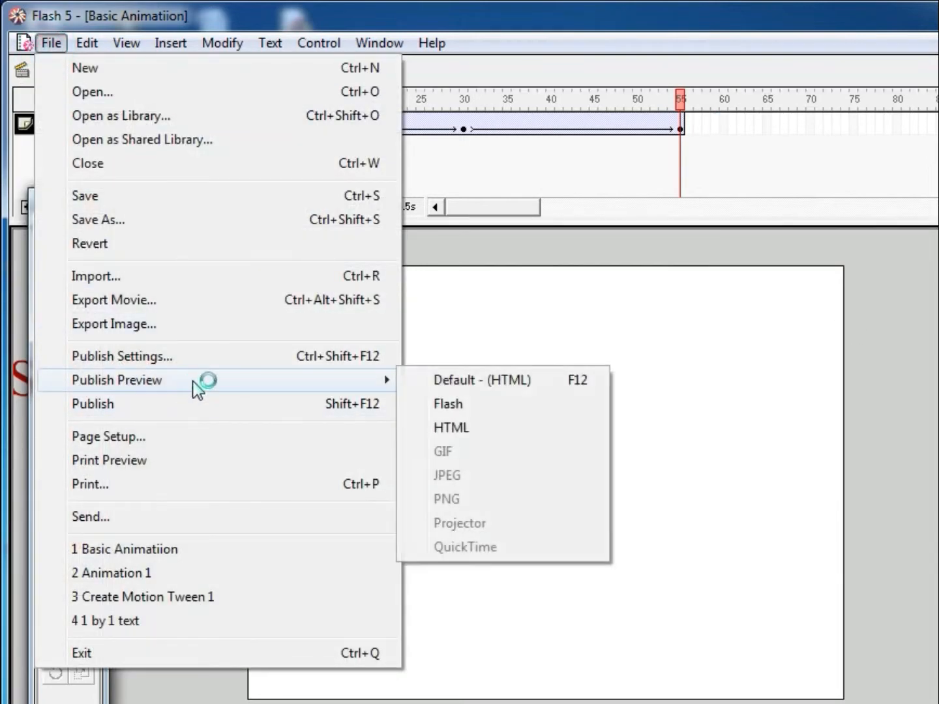
pyautogui.click(496, 422)
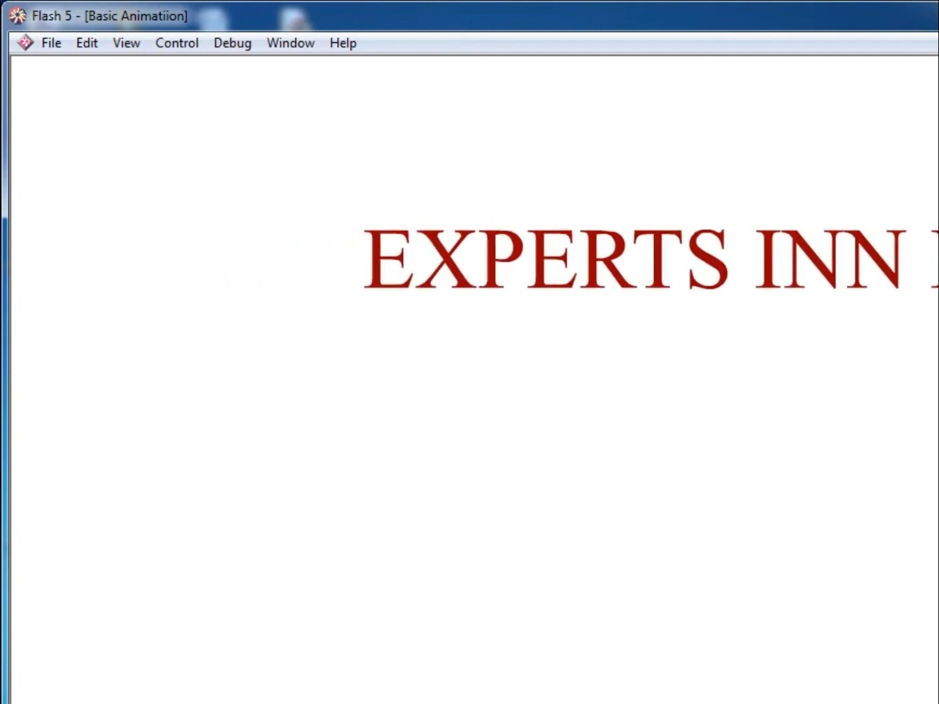
pyautogui.hotkey('alt', 'F4')
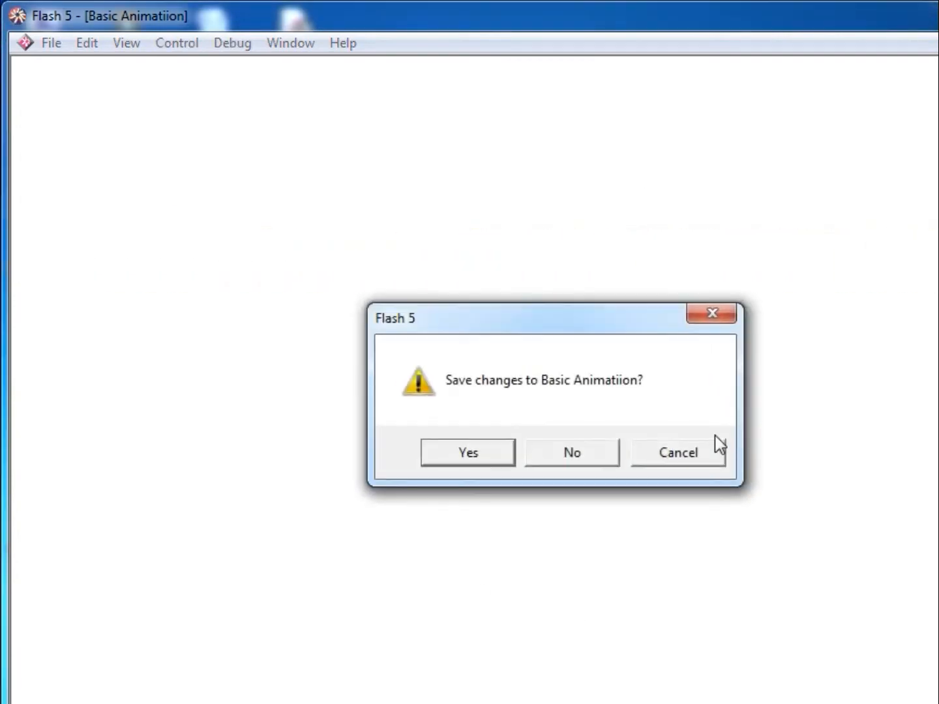
pyautogui.click(717, 320)
pyautogui.click(47, 44)
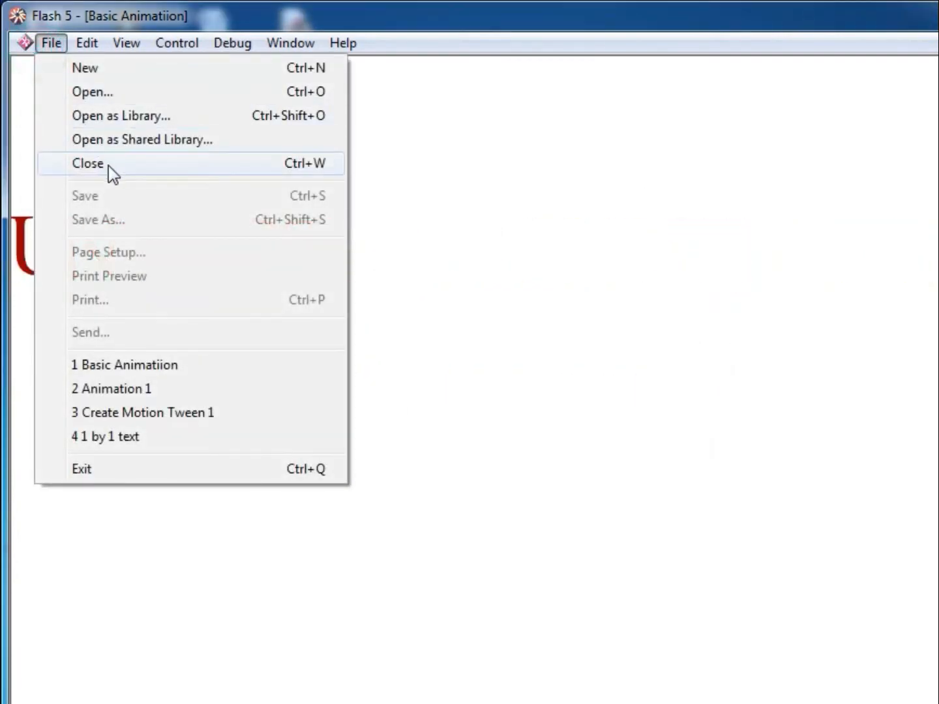
pyautogui.click(108, 164)
# Look through the paper size, paper source, frames and layout options offered in Page Setup.
pyautogui.click(50, 44)
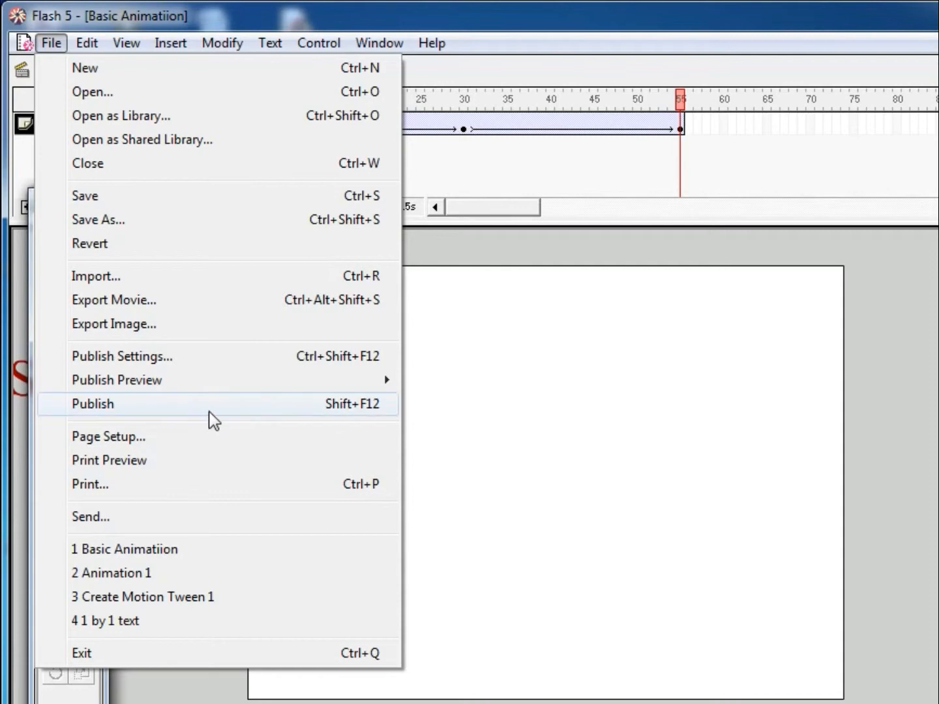
pyautogui.click(188, 443)
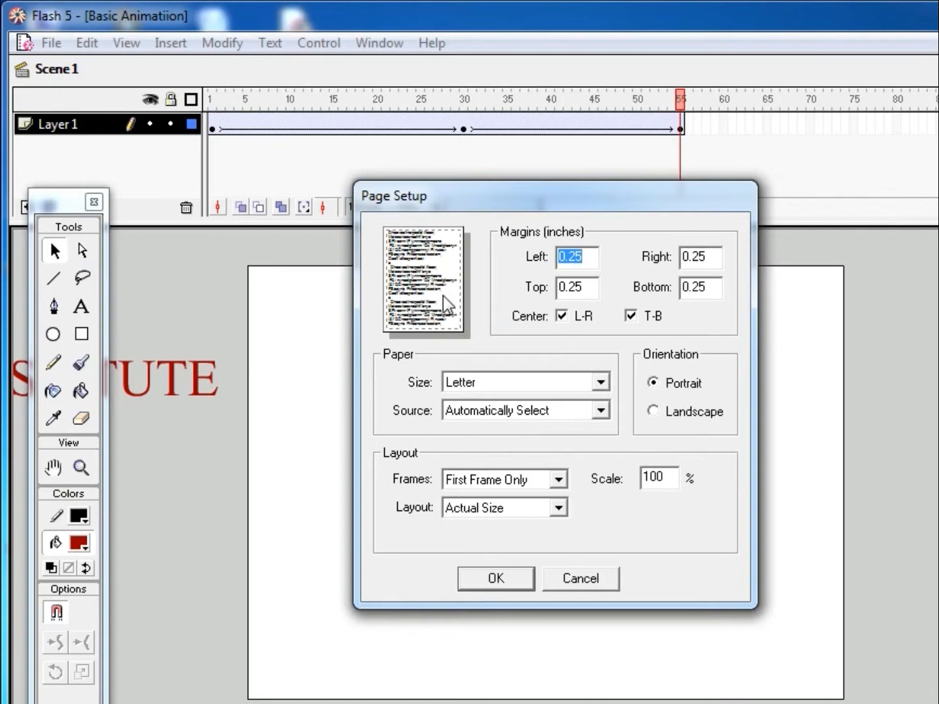
pyautogui.click(503, 379)
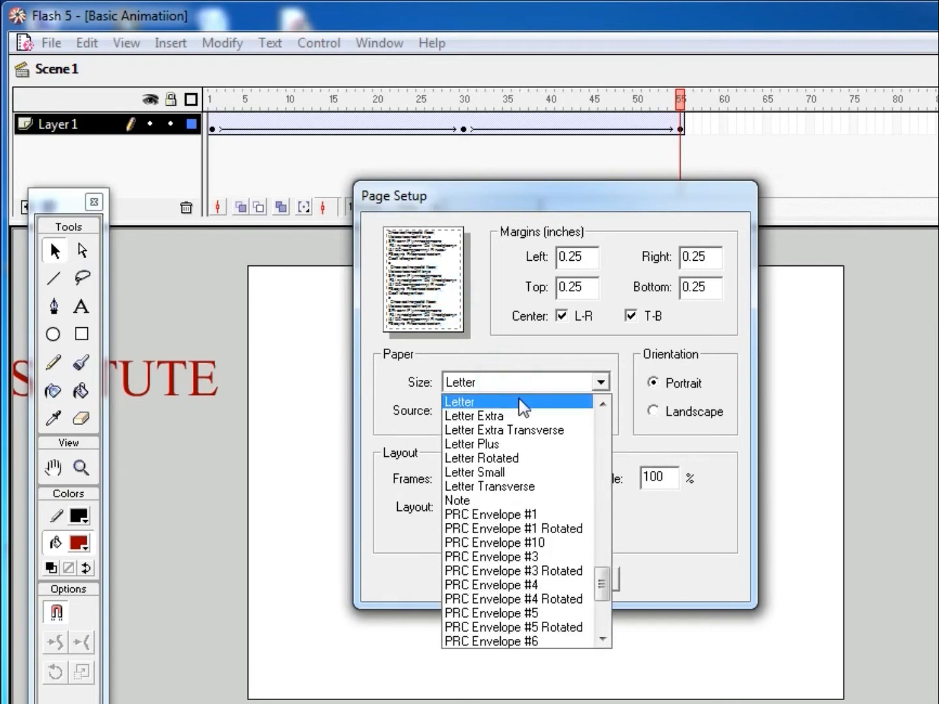
pyautogui.click(420, 438)
pyautogui.click(488, 412)
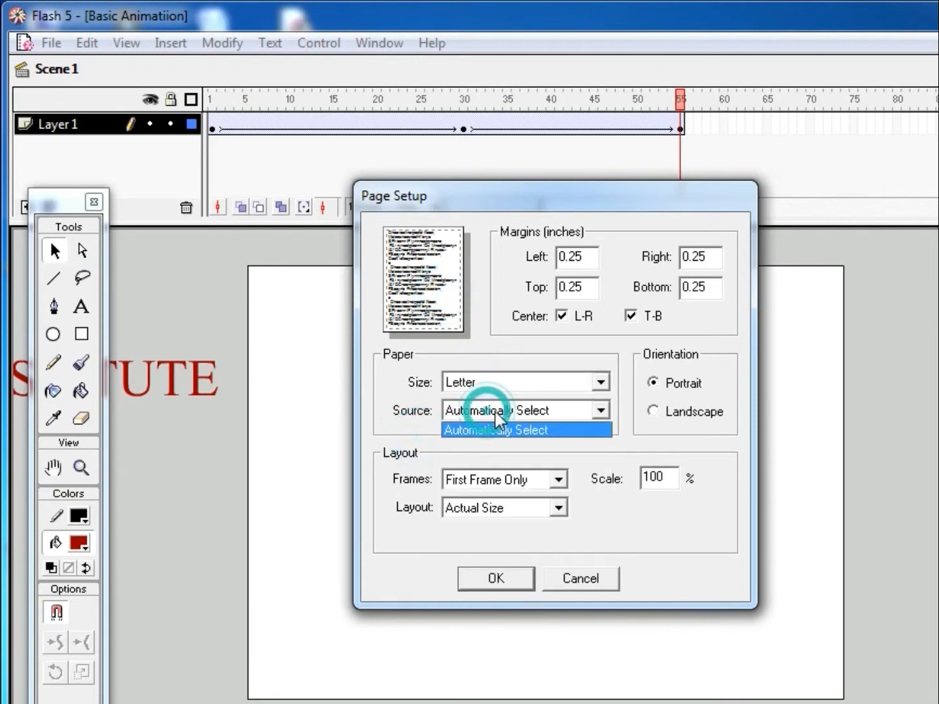
pyautogui.click(604, 465)
pyautogui.click(525, 479)
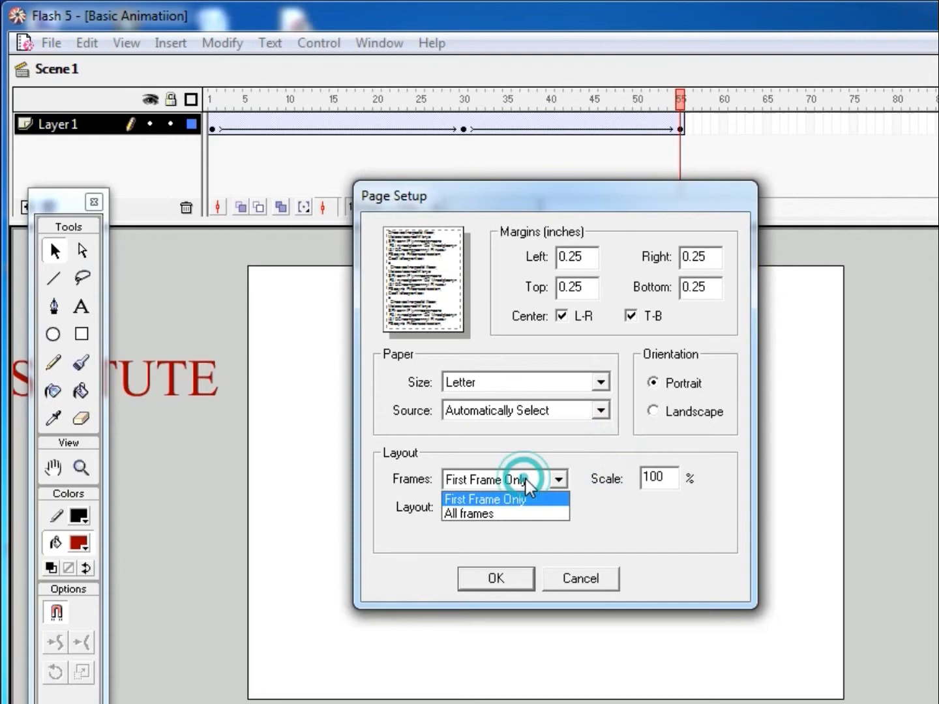
pyautogui.click(605, 544)
pyautogui.click(529, 516)
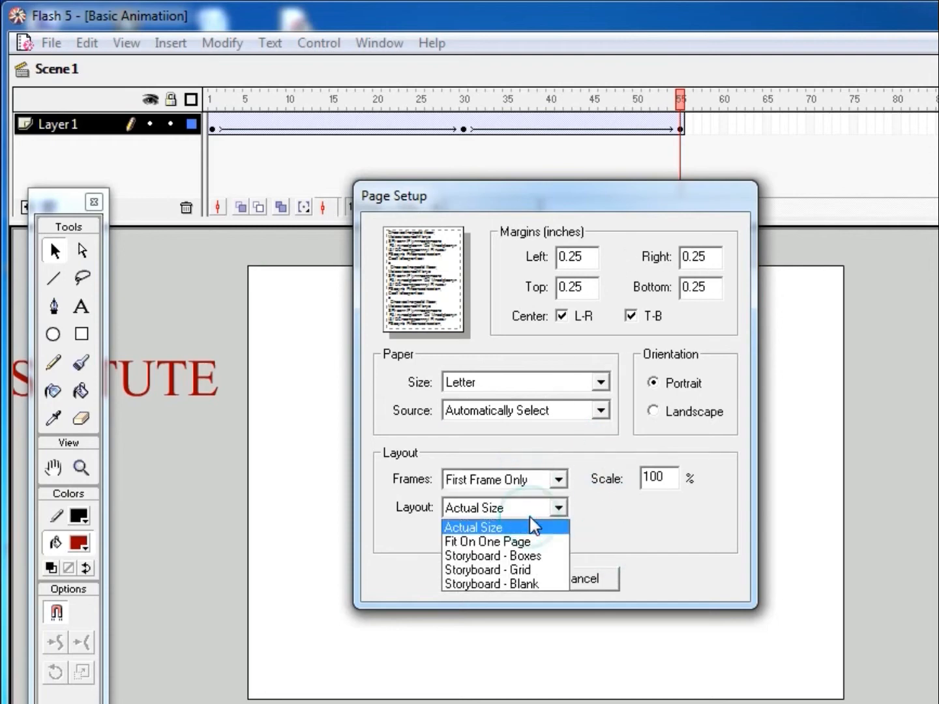
pyautogui.click(623, 542)
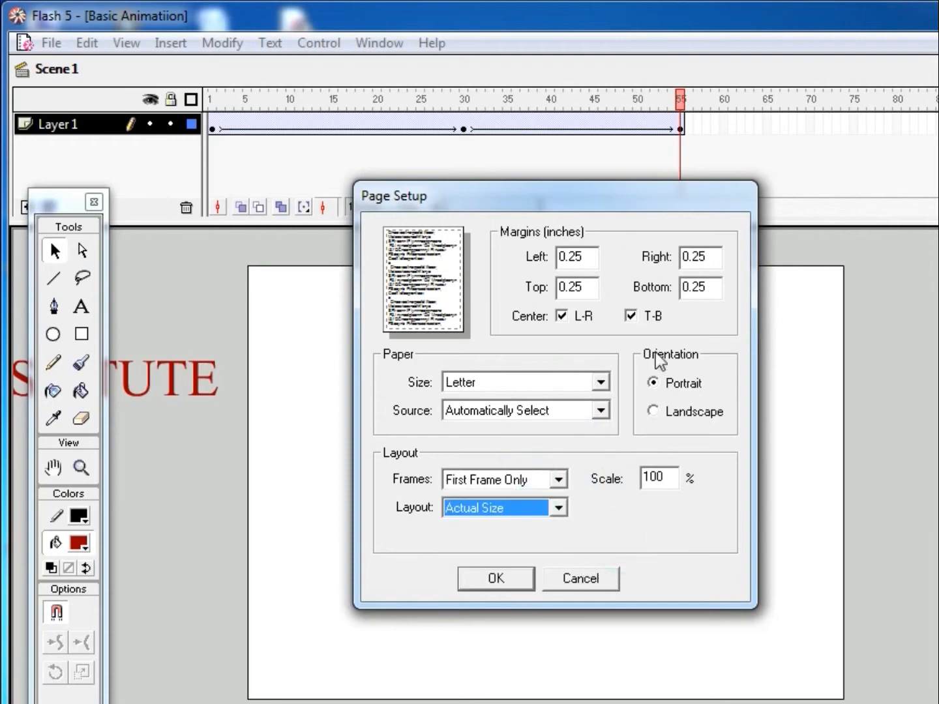
# Try the Portrait and Landscape page orientations and leave Page Setup without applying changes.
pyautogui.click(678, 387)
pyautogui.click(678, 413)
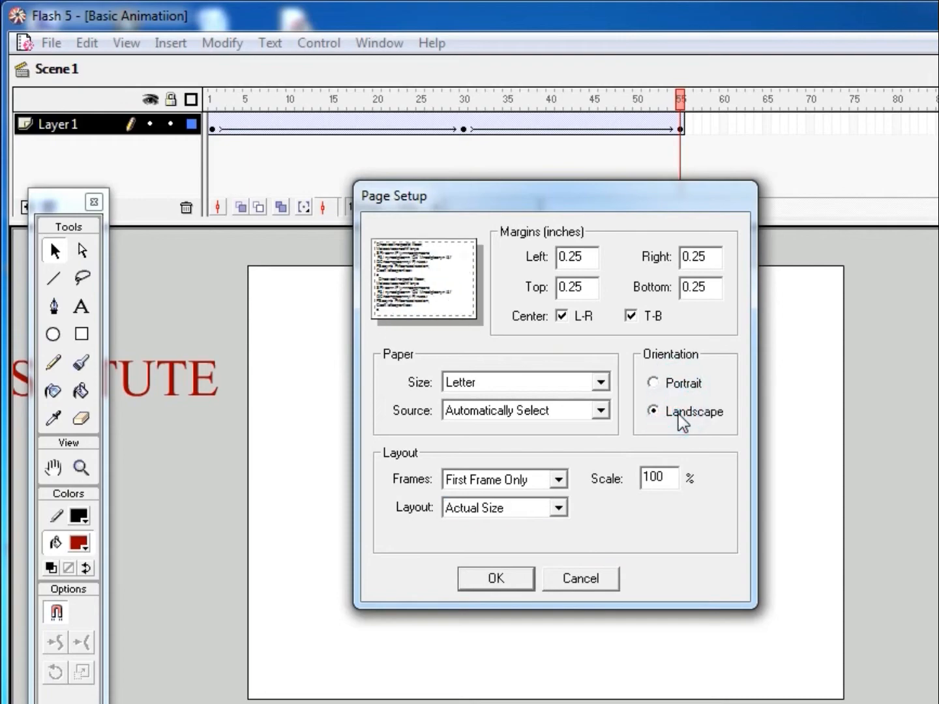
pyautogui.click(658, 384)
pyautogui.click(661, 409)
pyautogui.click(580, 583)
# Exit Flash 5 completely and return to the Windows desktop.
pyautogui.click(50, 44)
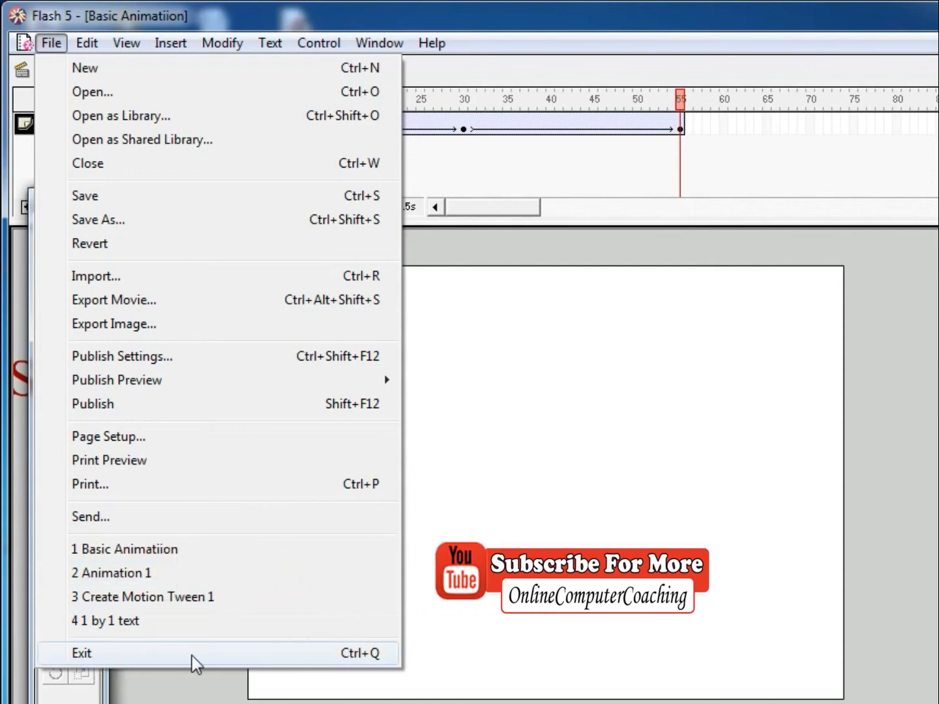
pyautogui.click(334, 659)
pyautogui.click(506, 385)
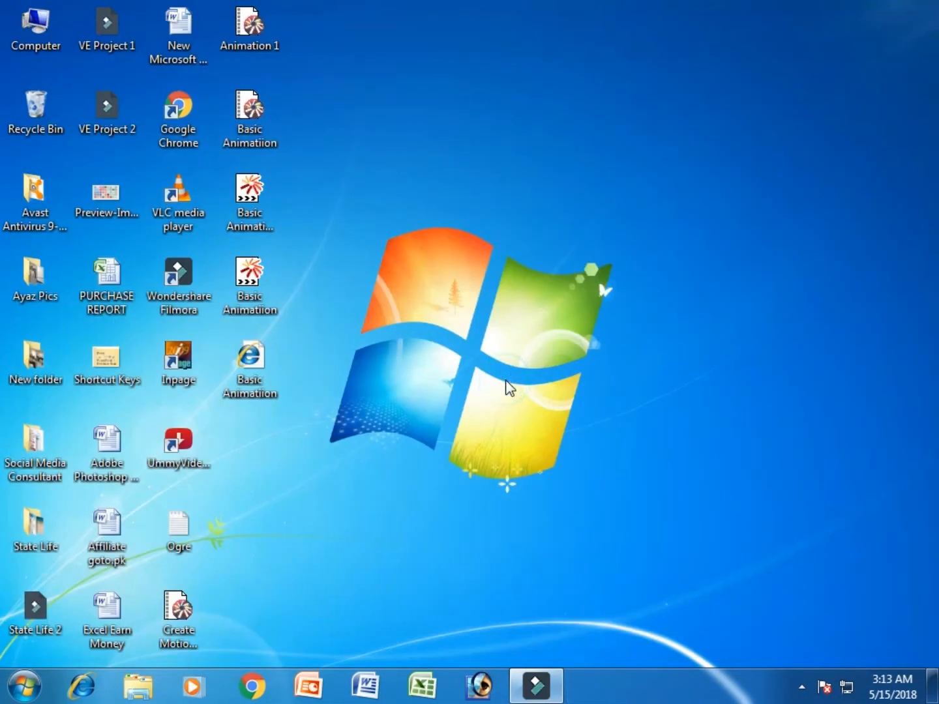
pyautogui.click(575, 320)
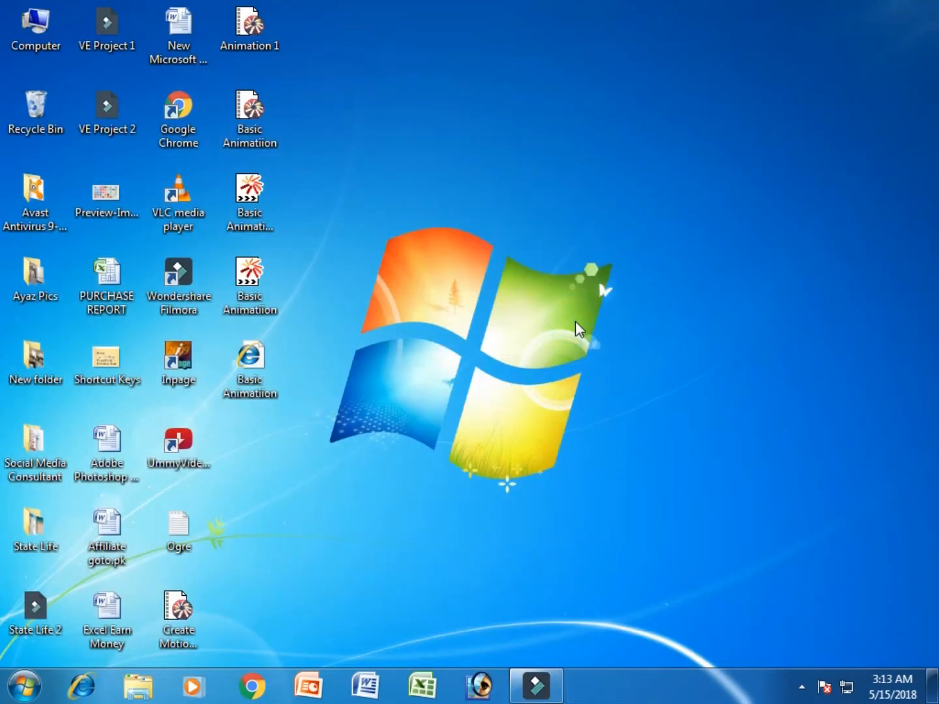